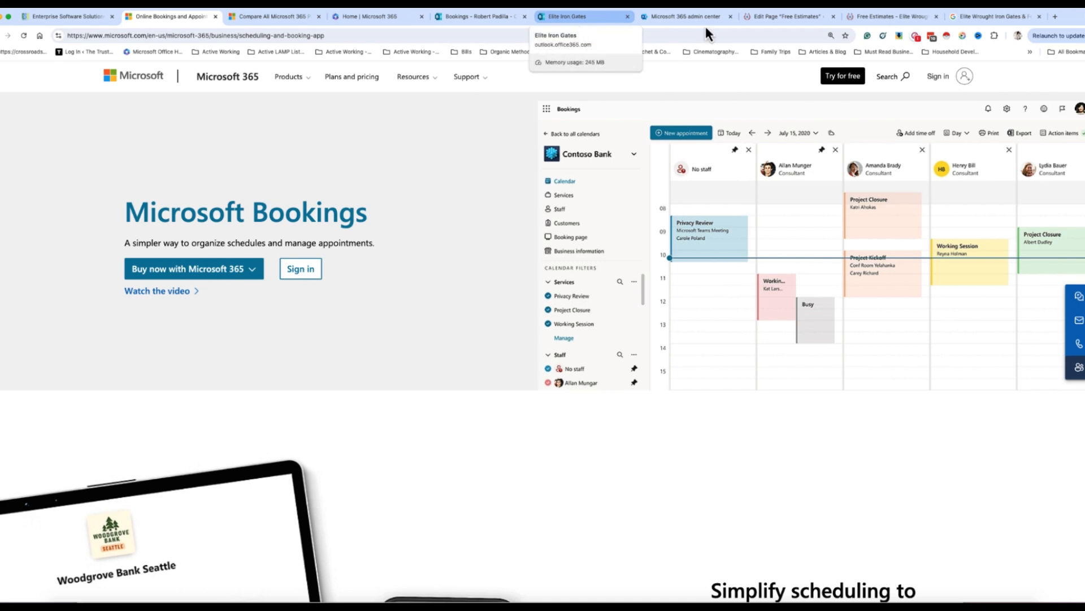
# View the Google search profile for Elite Wrought Iron Gates & Fences, returning to the Microsoft Bookings product page
pyautogui.click(985, 18)
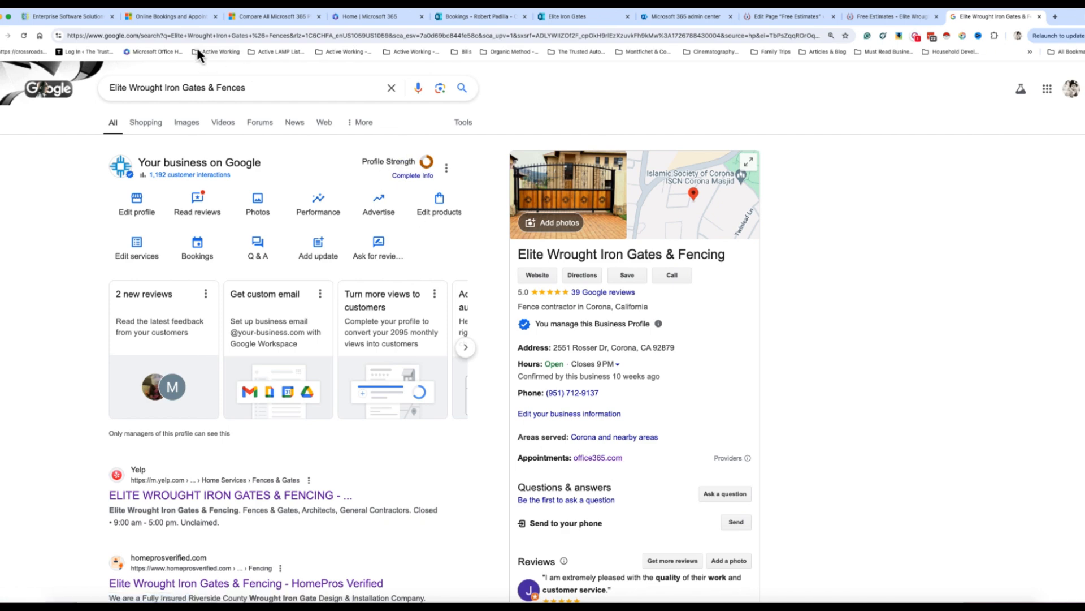
pyautogui.click(196, 20)
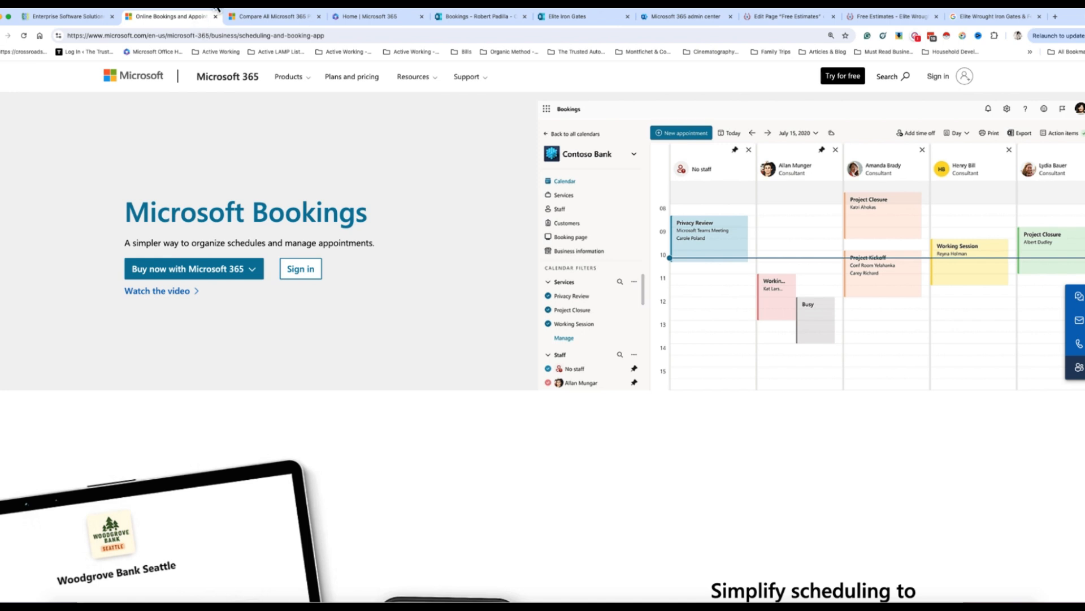
# Switch from the Microsoft 365 home page to Bookings and open the Elite Iron Gates shared booking page
pyautogui.click(365, 18)
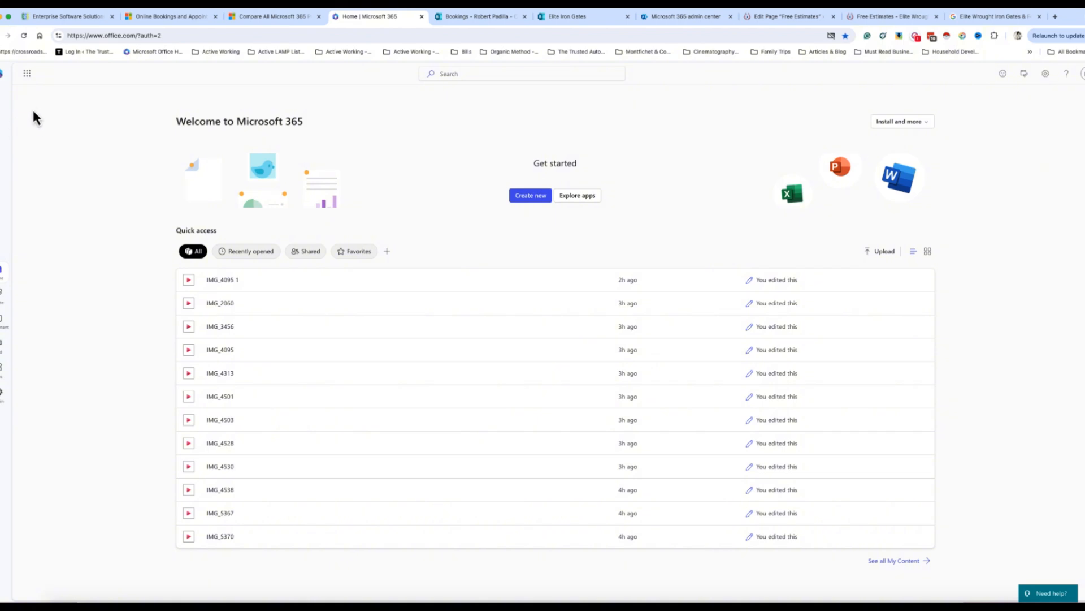
pyautogui.click(29, 79)
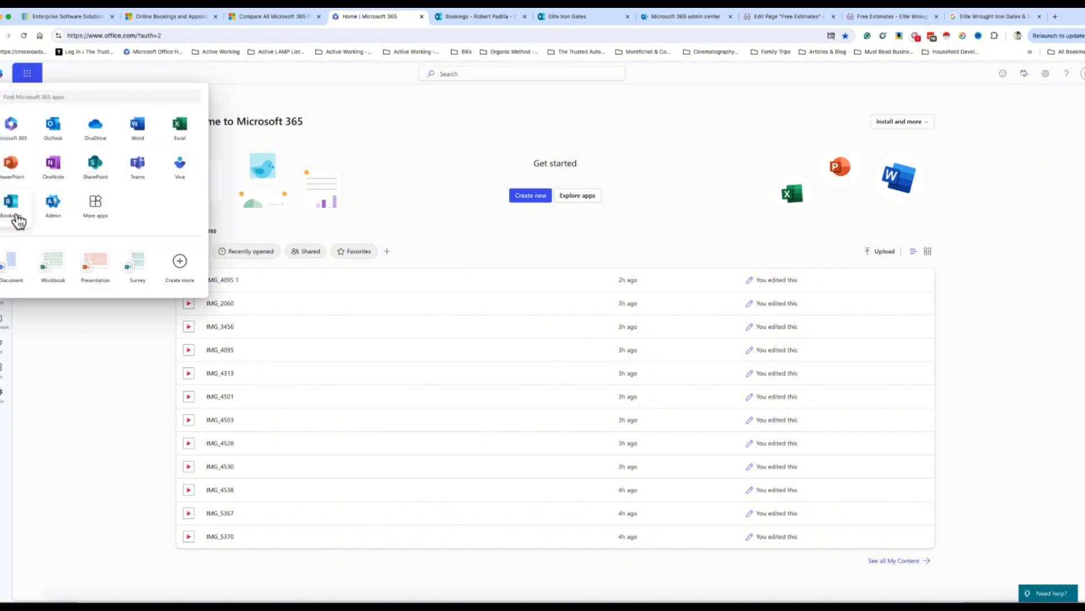
pyautogui.click(462, 17)
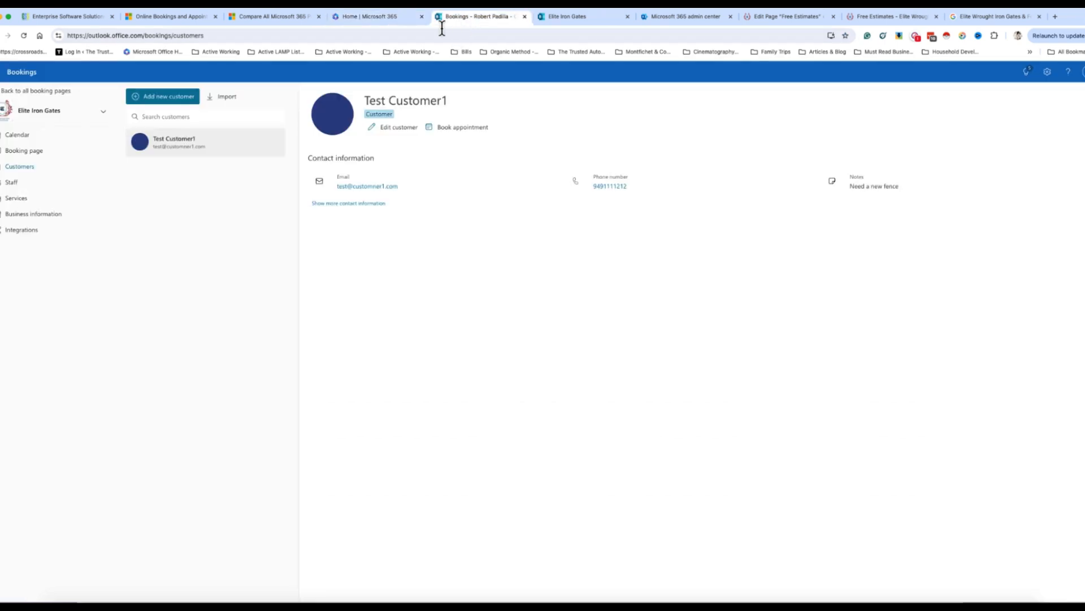
pyautogui.click(27, 91)
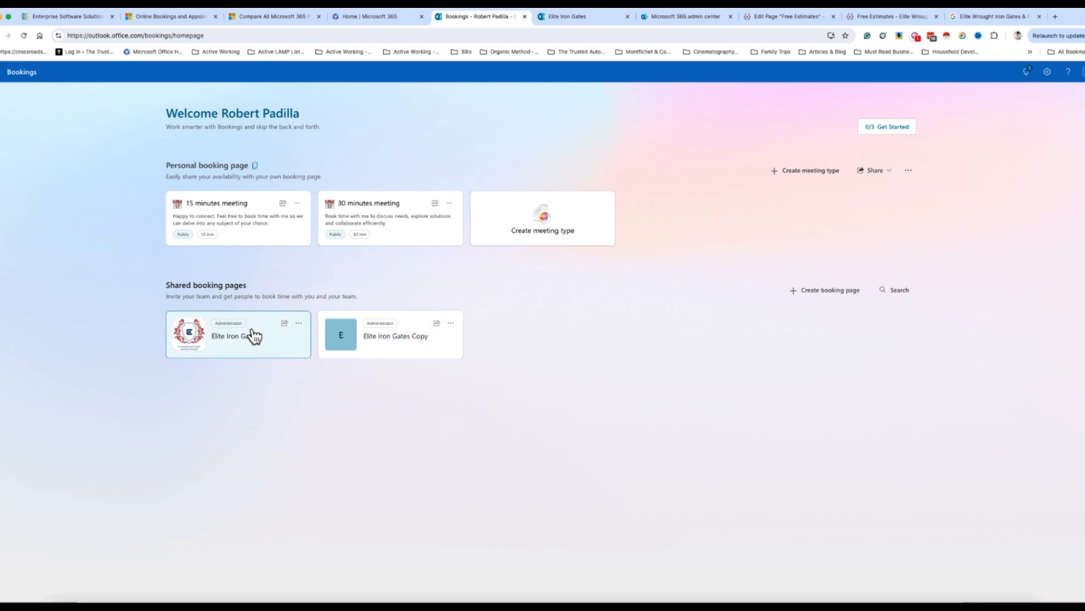
pyautogui.click(299, 324)
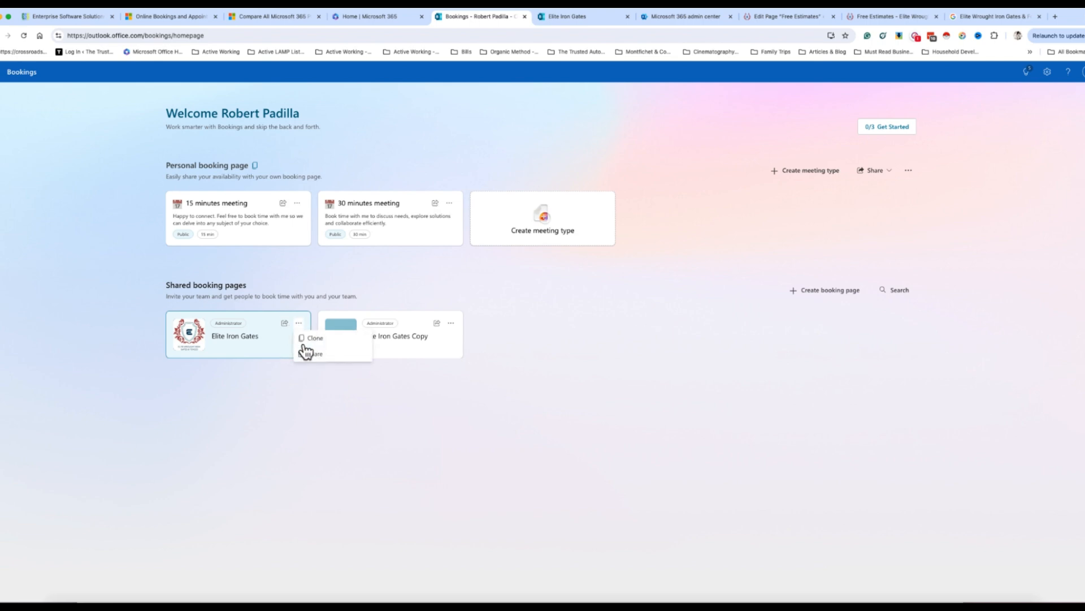
pyautogui.click(274, 351)
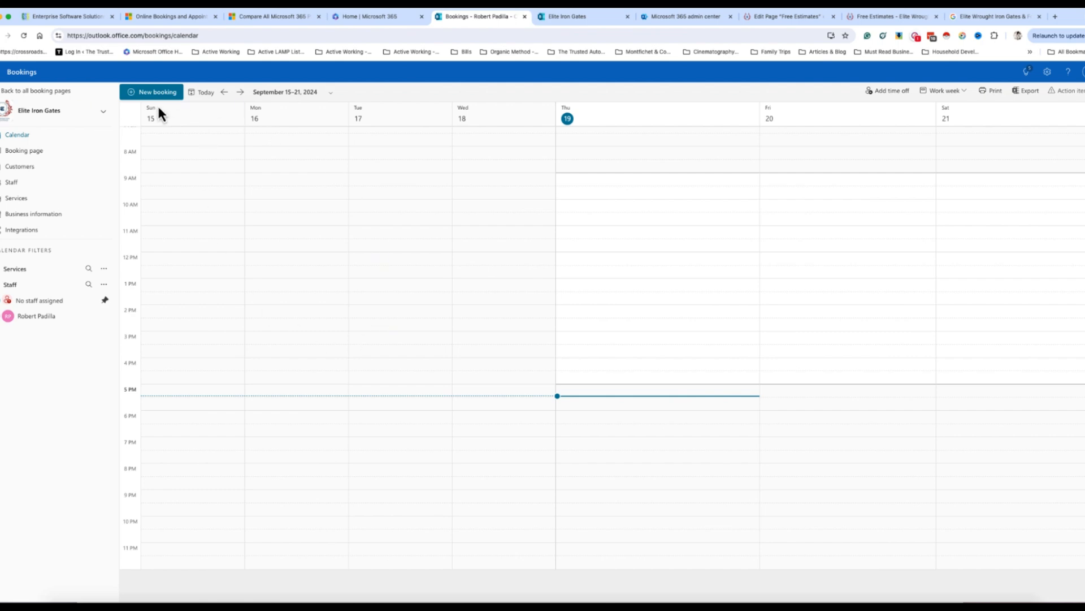
# Examine the public Elite Iron Gates booking page, including its services, date selection and web address
pyautogui.click(592, 19)
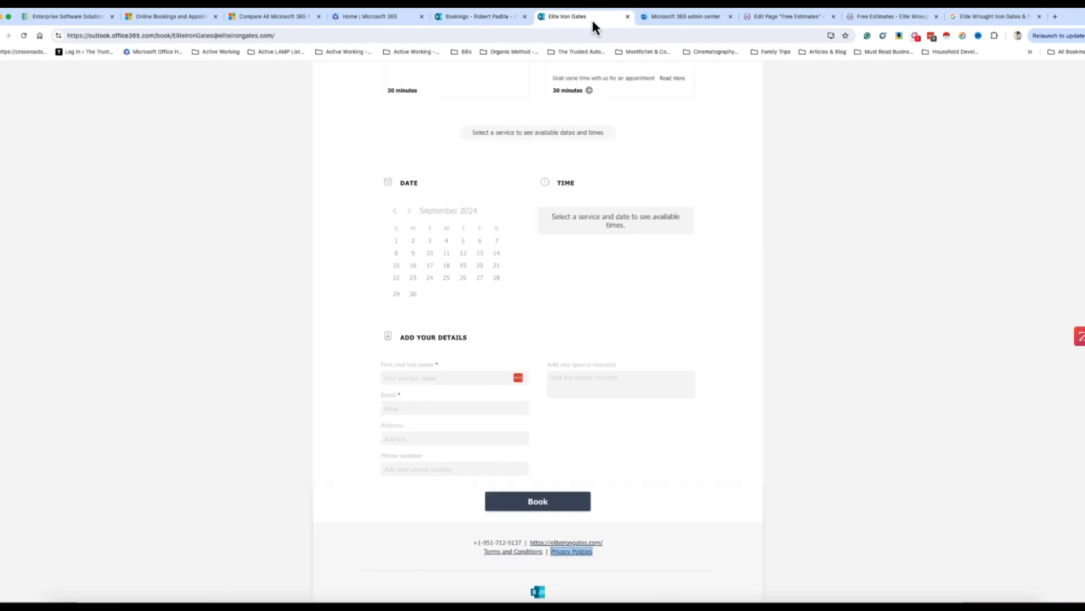
pyautogui.scroll(3, 574, 281)
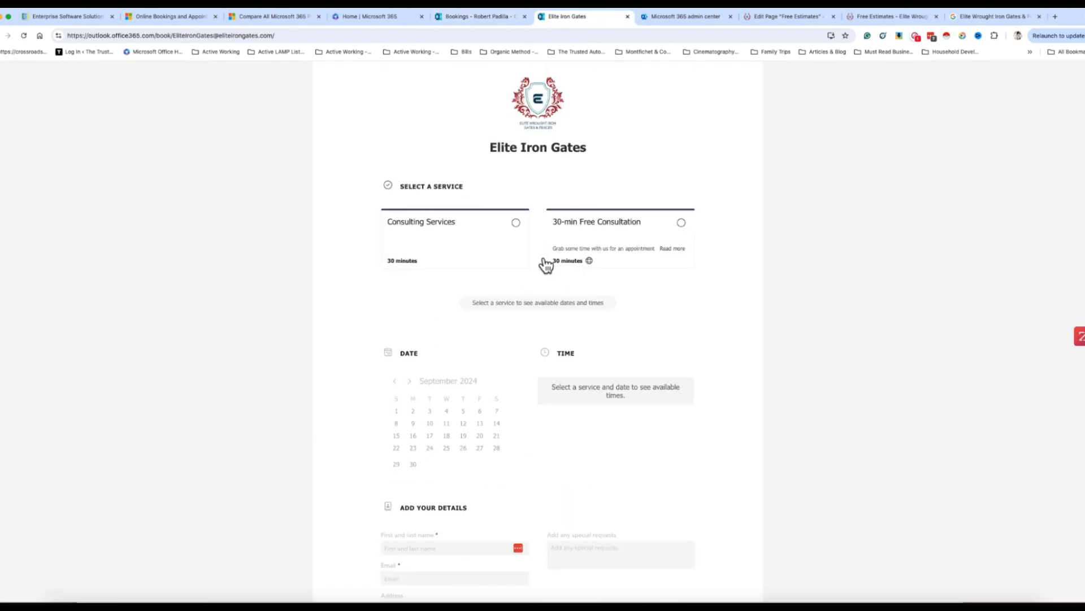
pyautogui.scroll(-1, 550, 266)
pyautogui.scroll(1, 550, 266)
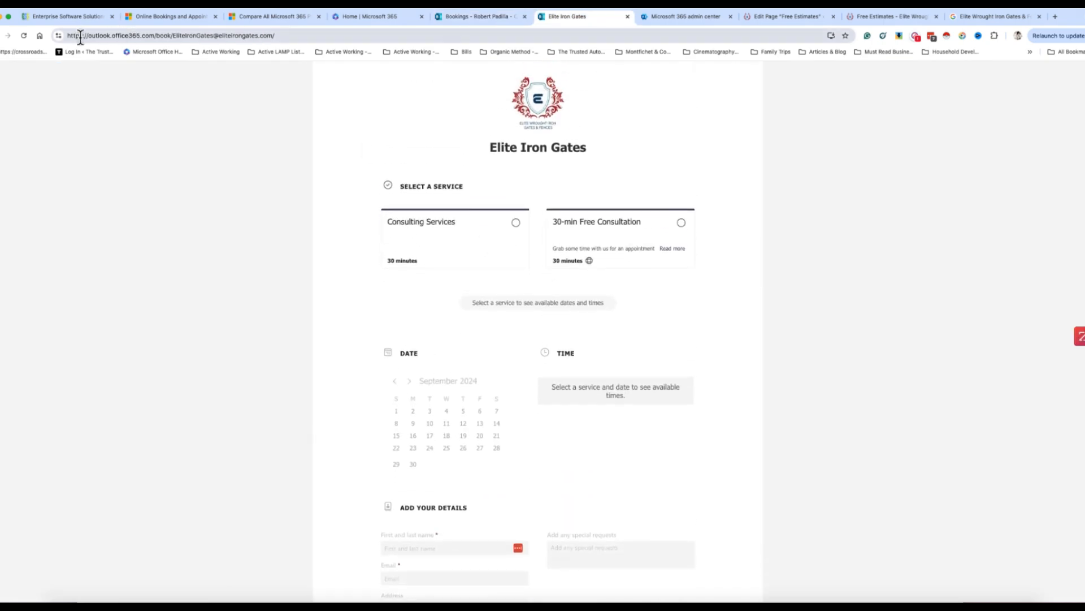
pyautogui.moveTo(78, 36); pyautogui.dragTo(156, 35)
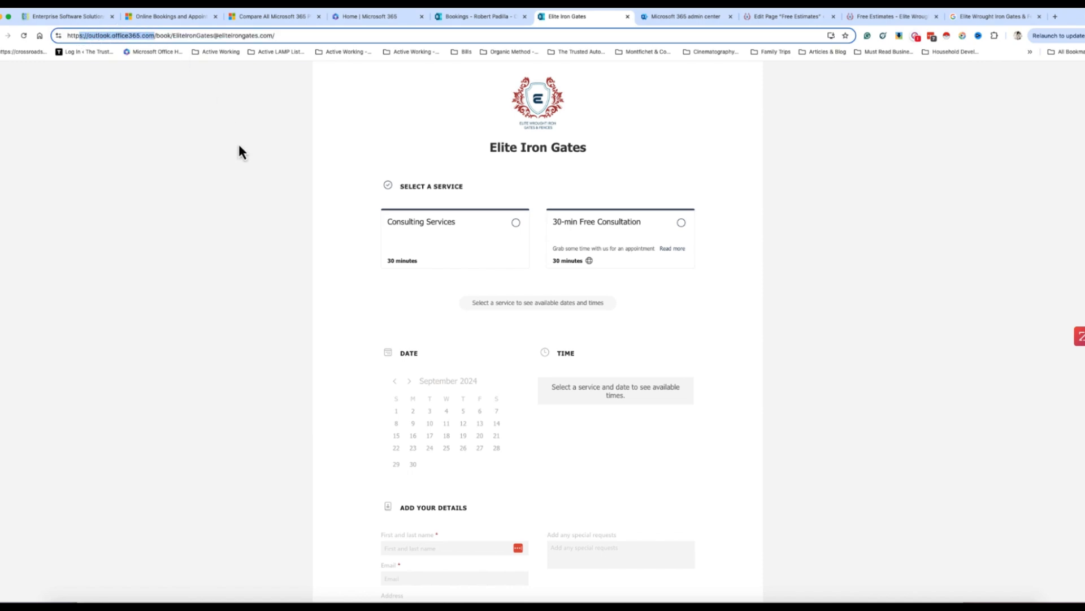
pyautogui.click(240, 151)
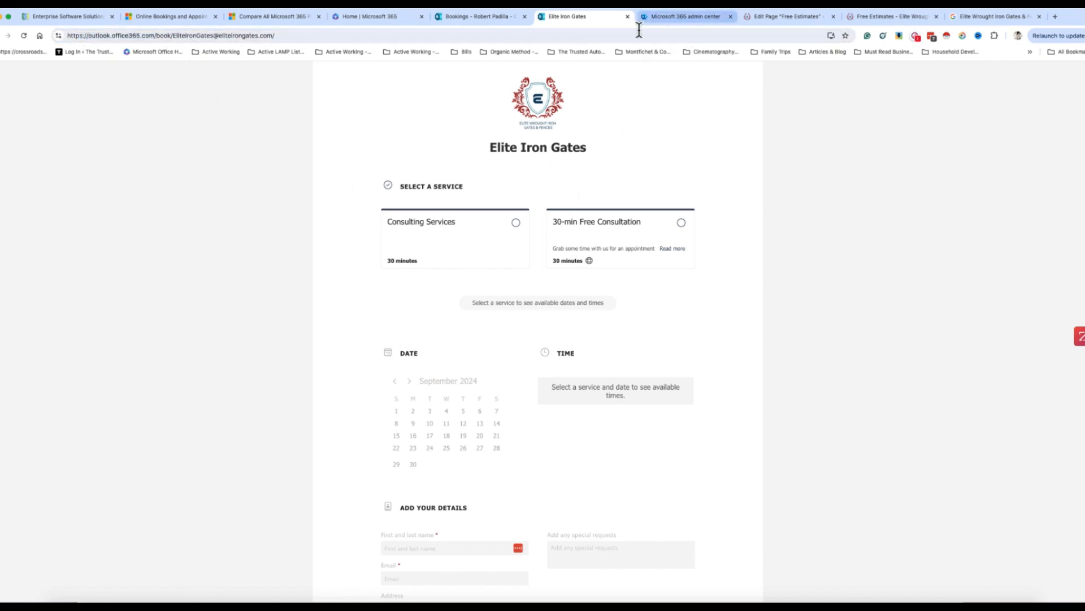
# Display the embed link code in the booking page settings of Elite Iron Gates and highlight its URL
pyautogui.click(468, 18)
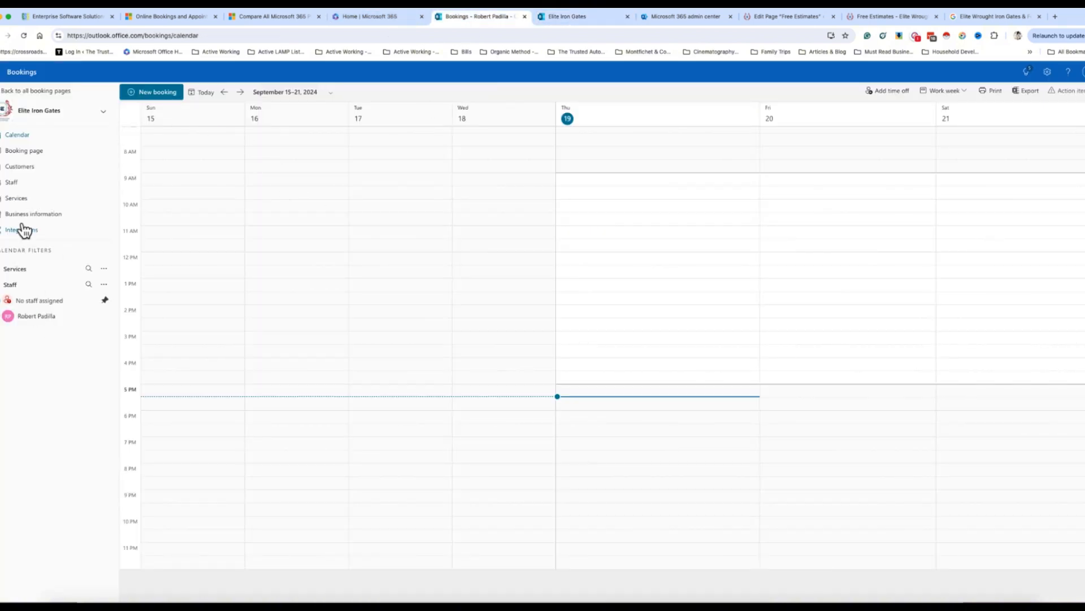
pyautogui.click(33, 154)
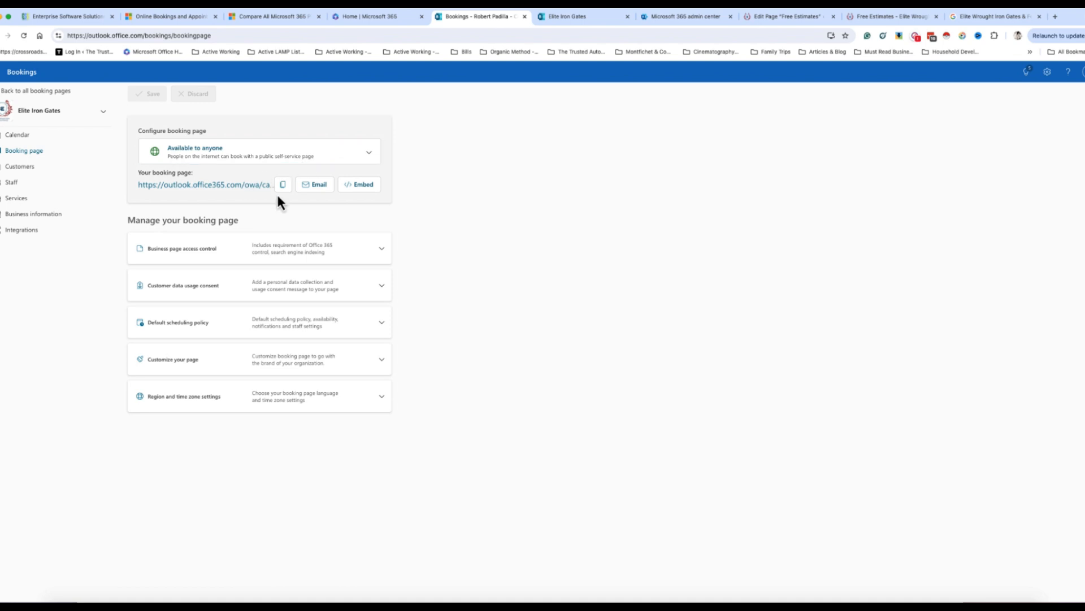
pyautogui.click(359, 185)
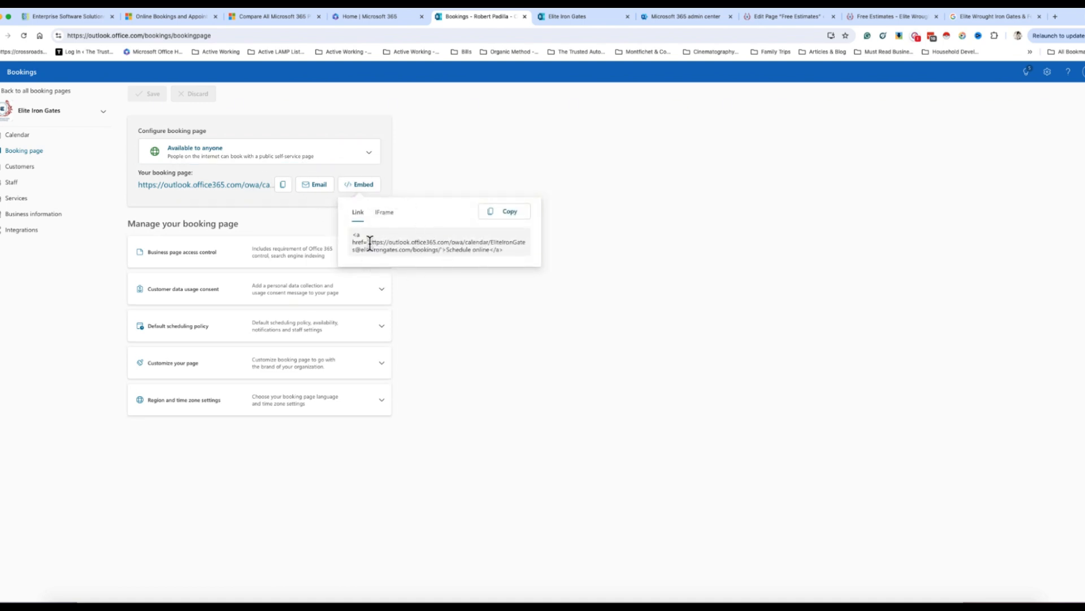
pyautogui.moveTo(369, 242); pyautogui.dragTo(488, 251)
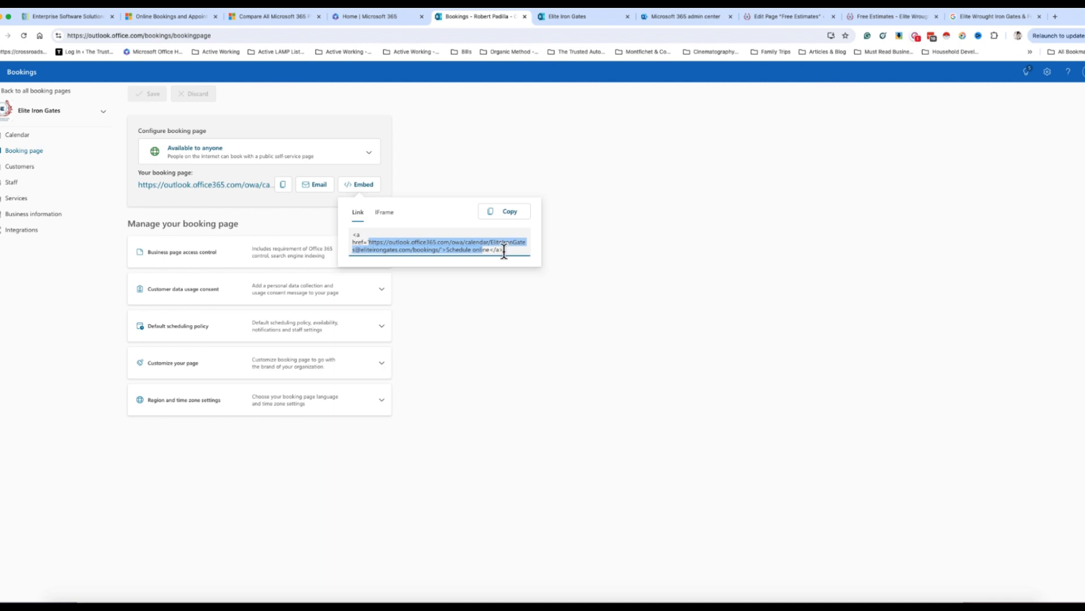
# Check the booking iframe on the Free Estimates page in WordPress, then return to Bookings and dismiss the embed code
pyautogui.click(810, 17)
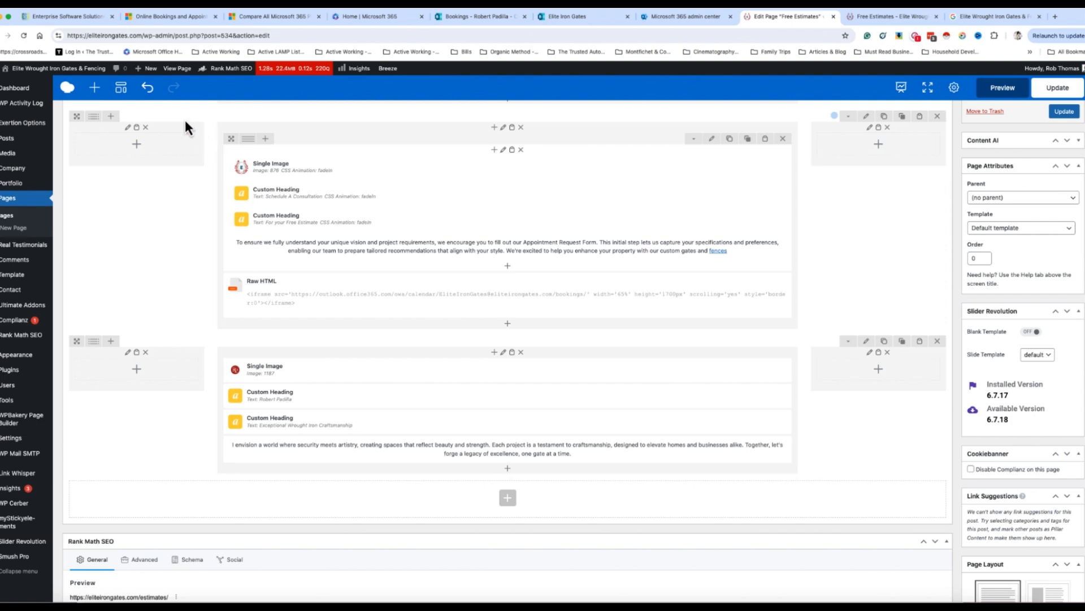
pyautogui.click(403, 23)
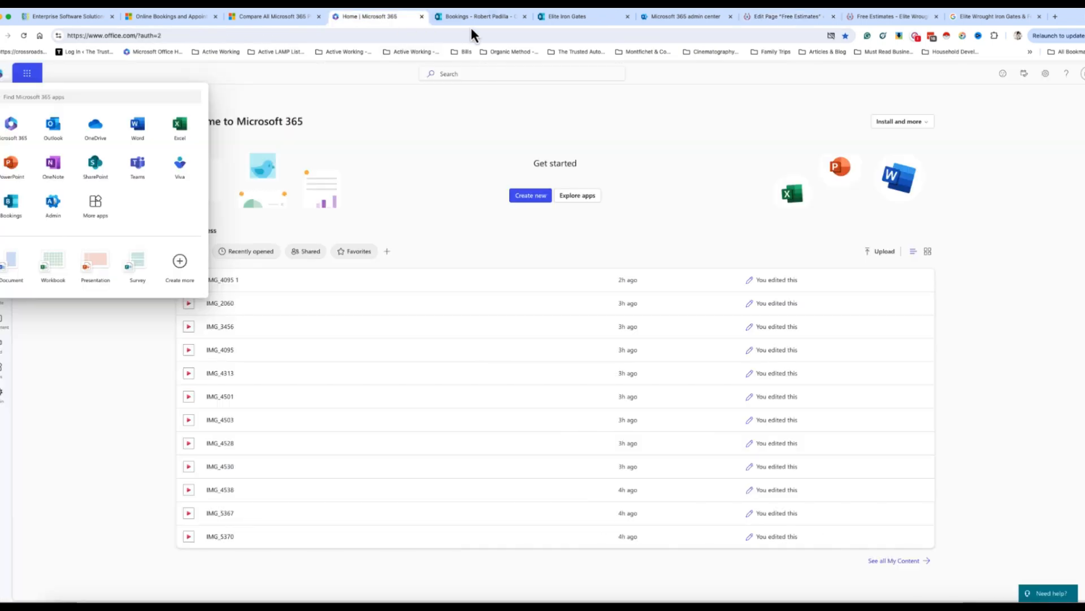
pyautogui.click(473, 25)
pyautogui.click(346, 112)
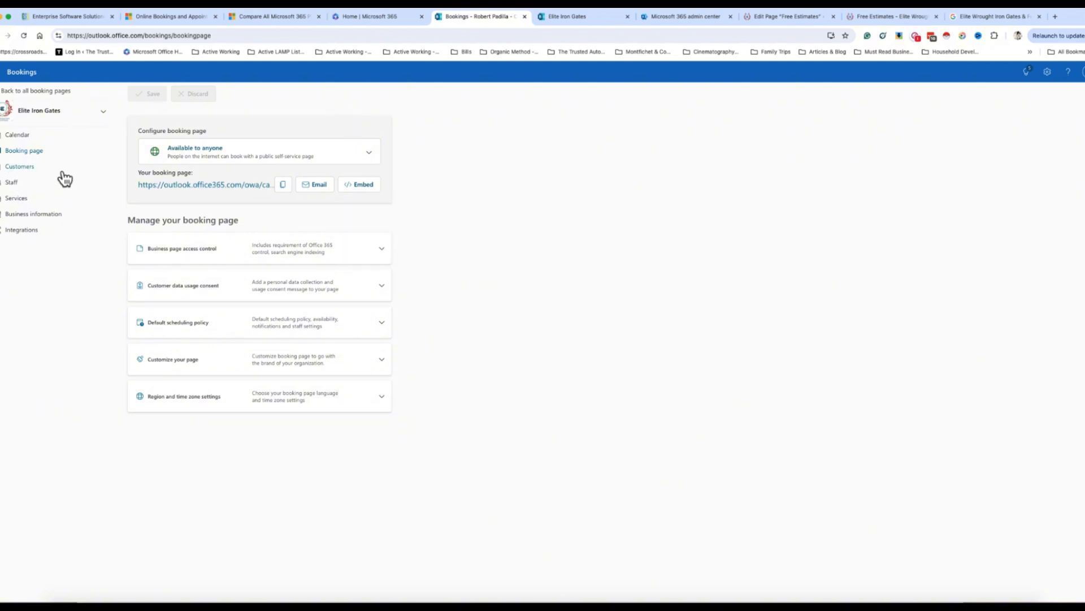
# Review the booking page's access control, data usage consent, scheduling policy, customization and region settings by expanding every section
pyautogui.click(19, 136)
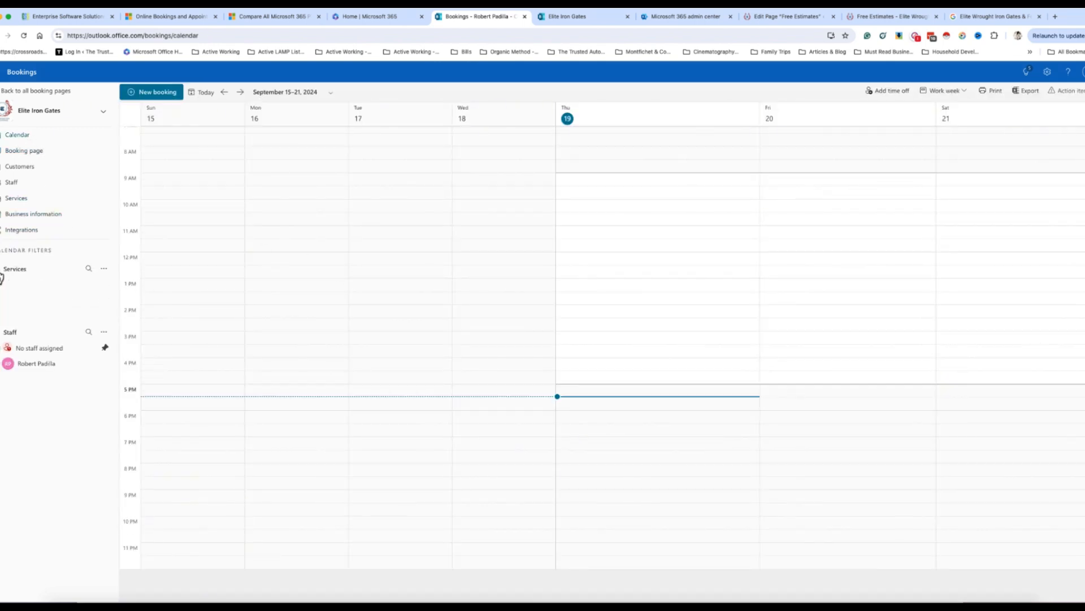
pyautogui.click(22, 151)
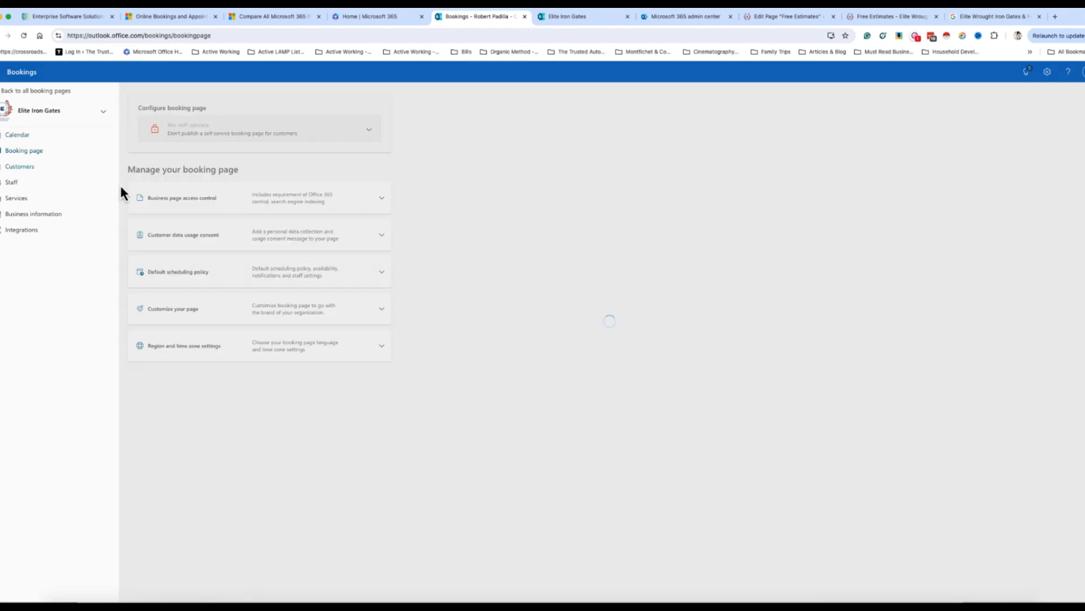
pyautogui.click(382, 249)
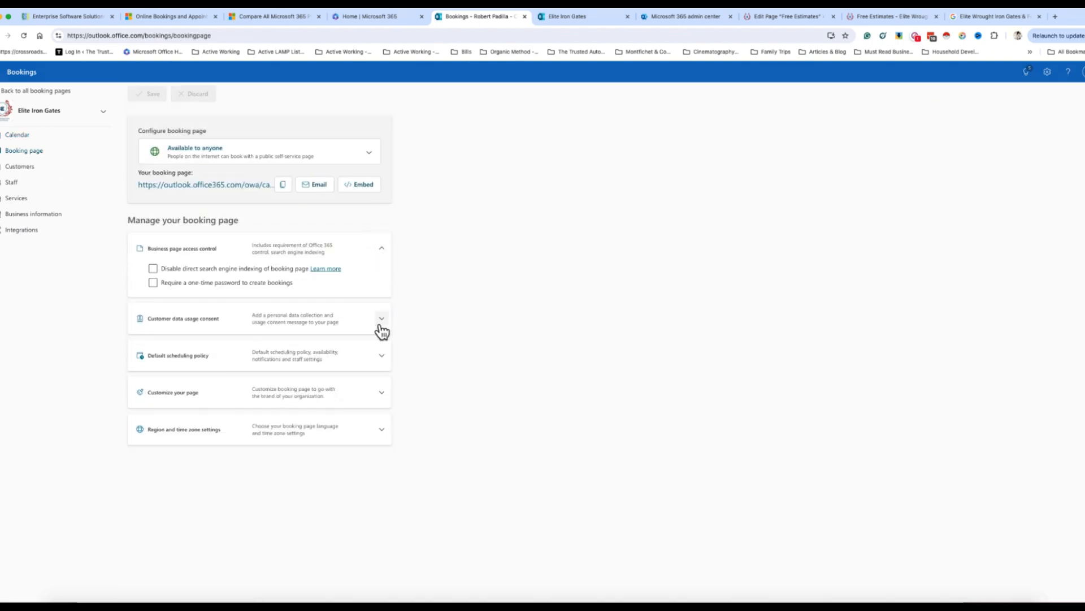
pyautogui.click(382, 319)
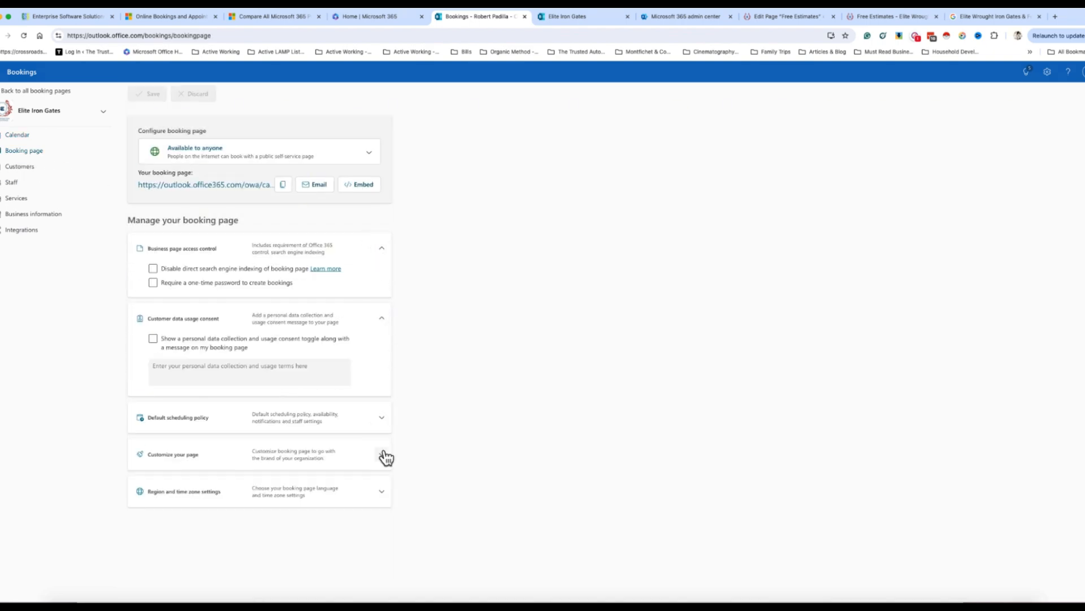
pyautogui.click(384, 429)
pyautogui.scroll(-4, 402, 497)
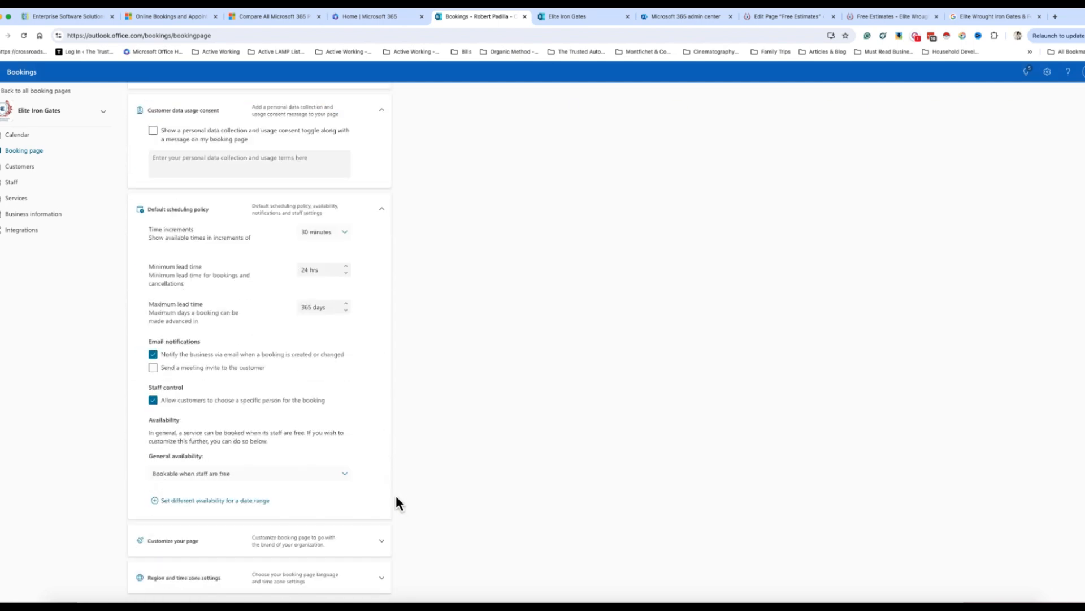
pyautogui.click(384, 544)
pyautogui.scroll(-4, 416, 518)
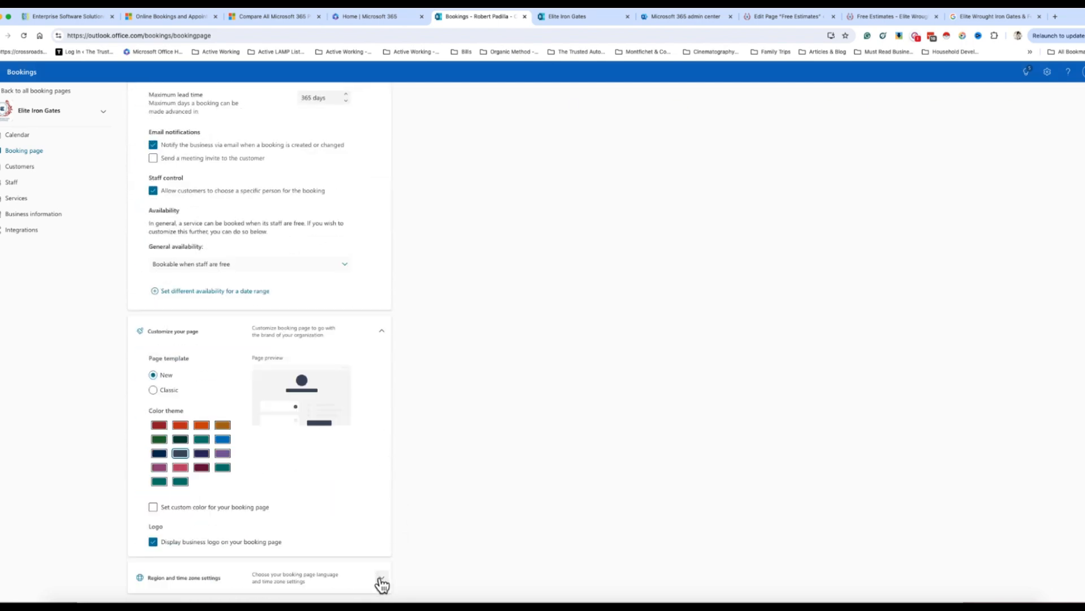
pyautogui.click(381, 579)
pyautogui.scroll(8, 432, 417)
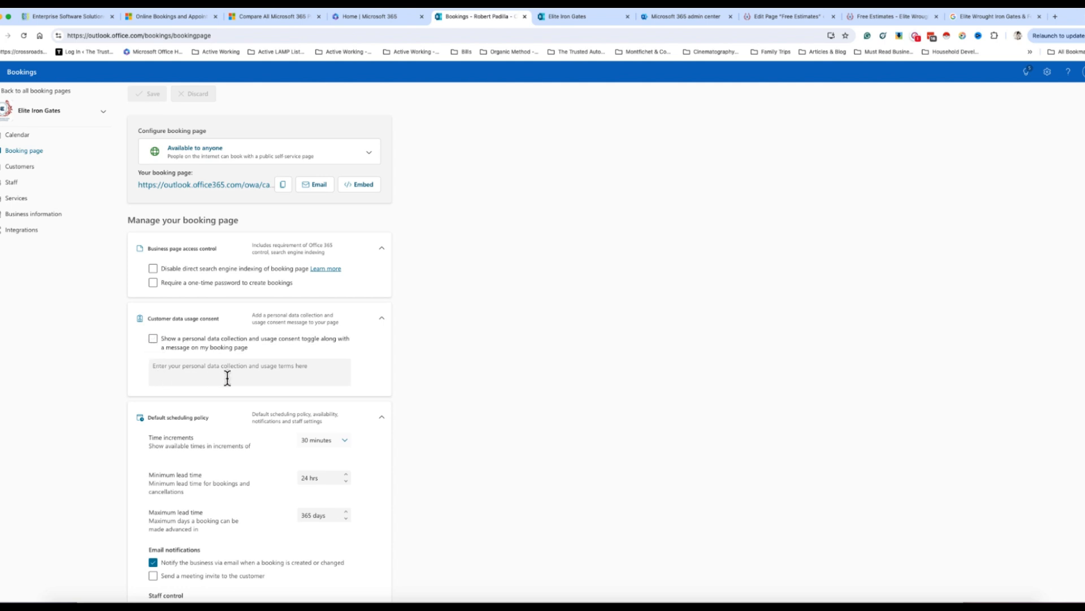
# Enable sending a meeting invite to the customer in the default scheduling policy's email notifications
pyautogui.scroll(-3, 396, 402)
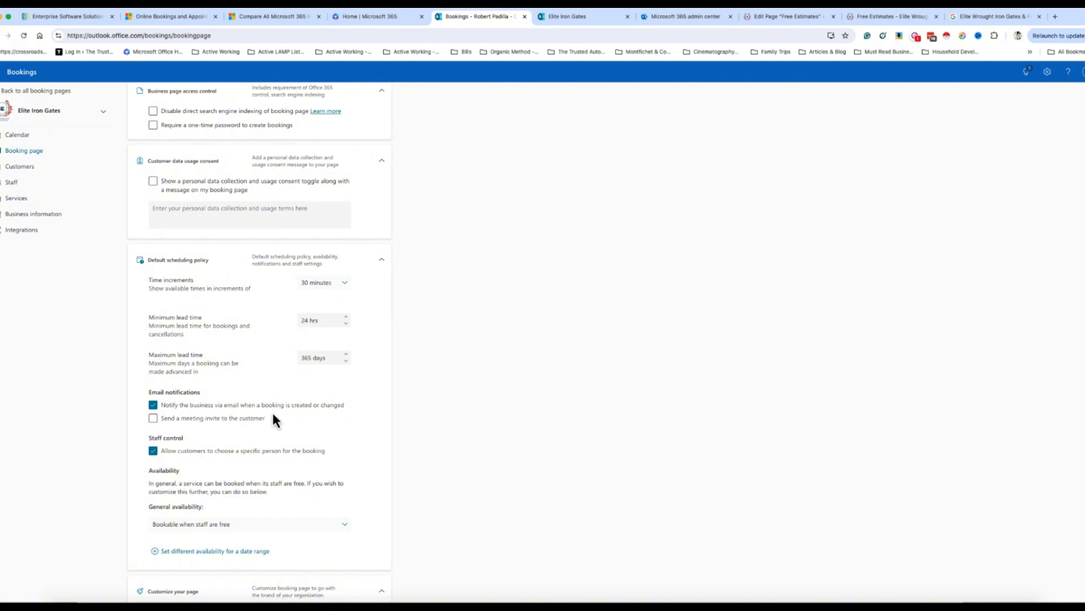
pyautogui.click(153, 419)
pyautogui.scroll(-3, 304, 474)
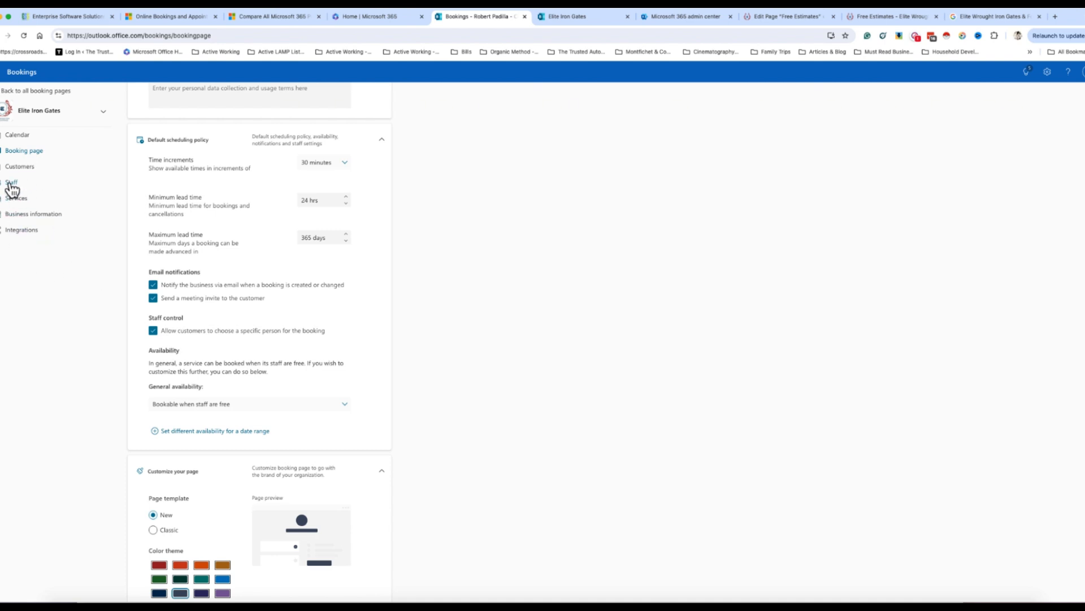
# Inspect the general availability options in the default scheduling policy without changing the selection
pyautogui.scroll(-3, 298, 409)
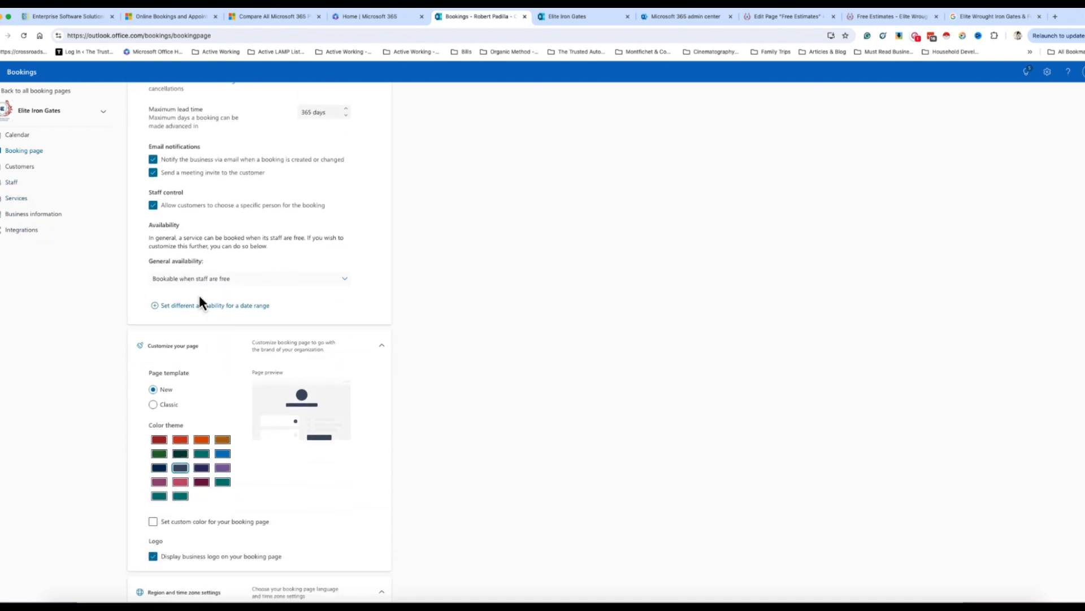
pyautogui.click(266, 290)
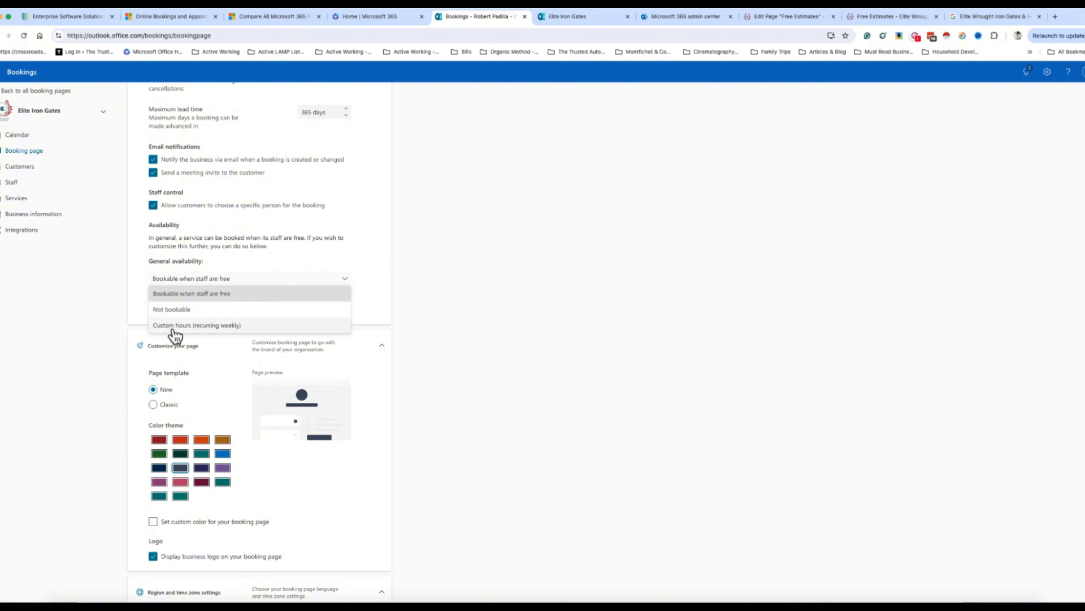
pyautogui.click(378, 240)
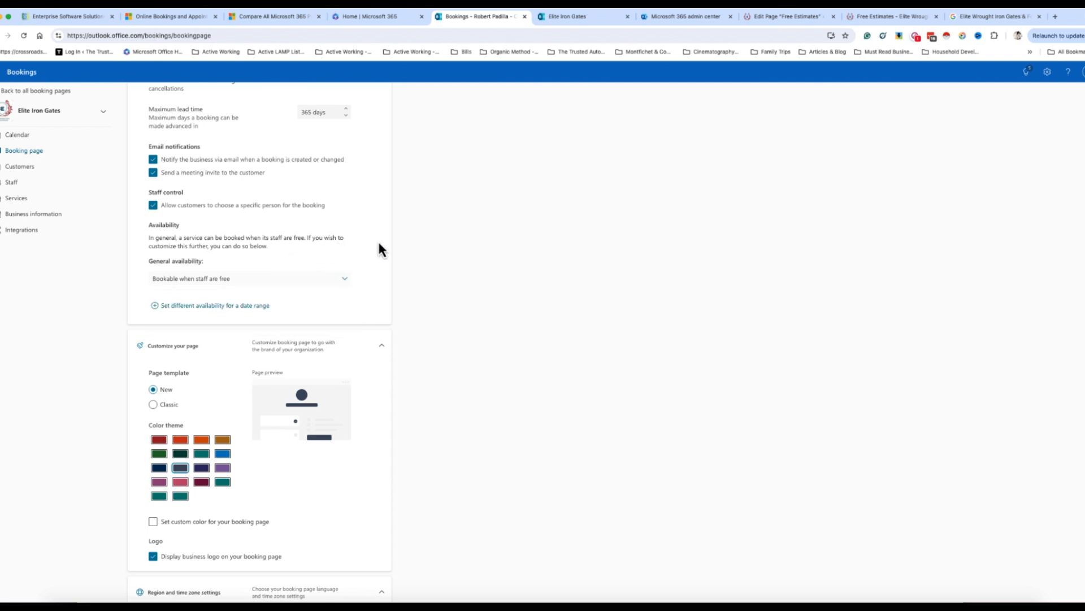
# Turn on the custom color option for the booking page
pyautogui.scroll(-1, 239, 399)
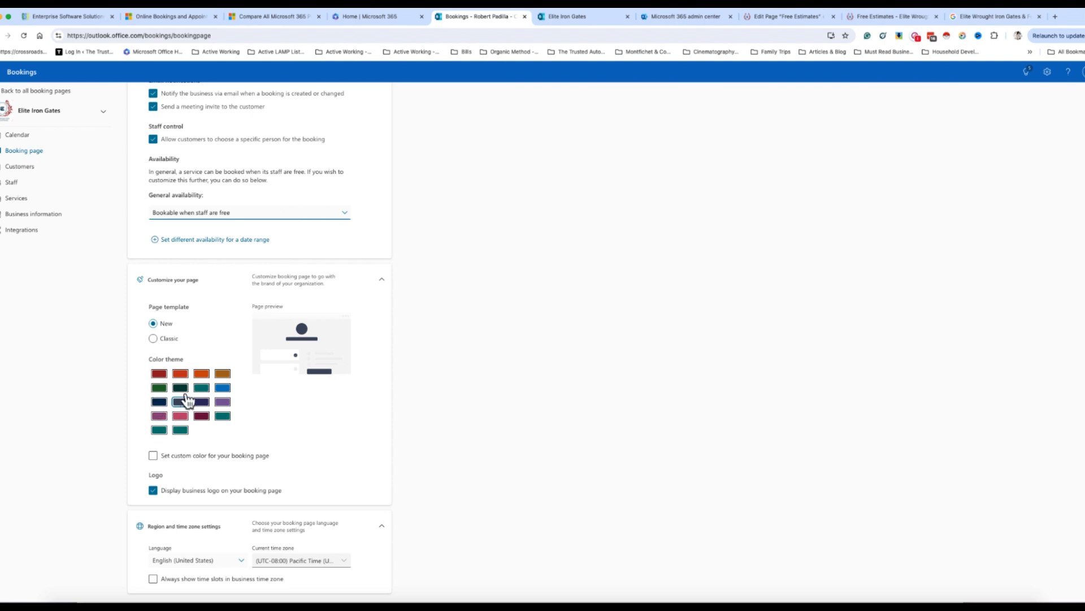
pyautogui.click(163, 461)
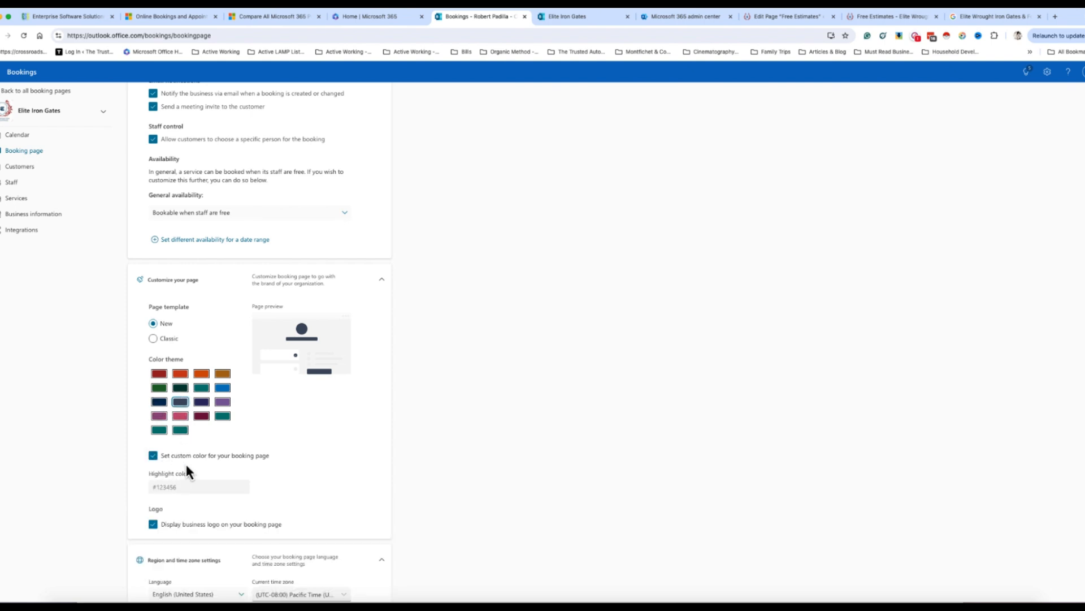
# View the booking page embed code in the website's Free Estimates page editor and return to the Bookings settings
pyautogui.click(873, 18)
pyautogui.click(778, 18)
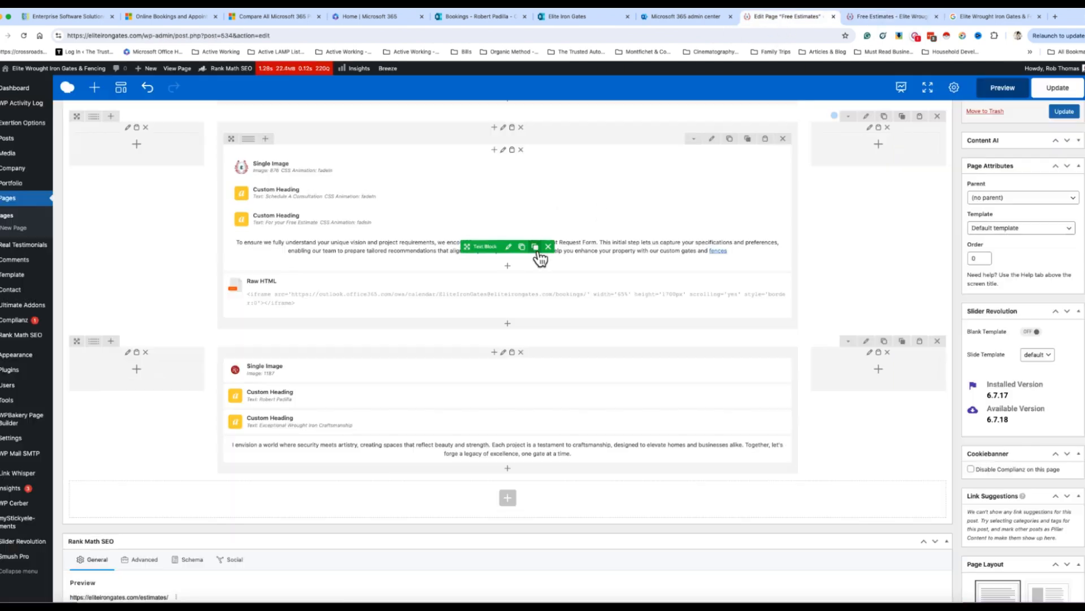
pyautogui.moveTo(19, 362)
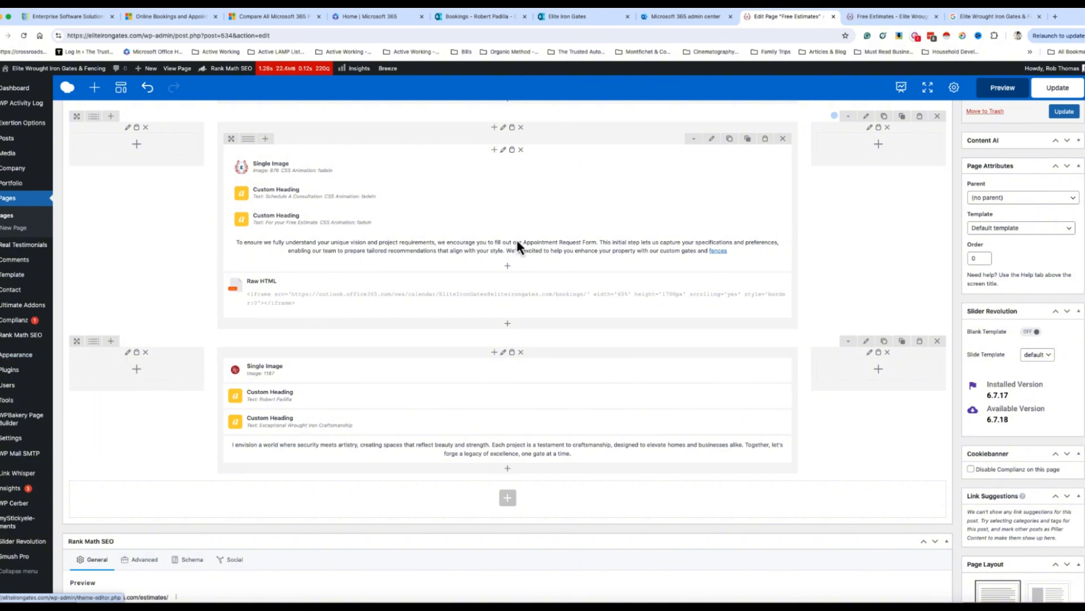
pyautogui.click(389, 20)
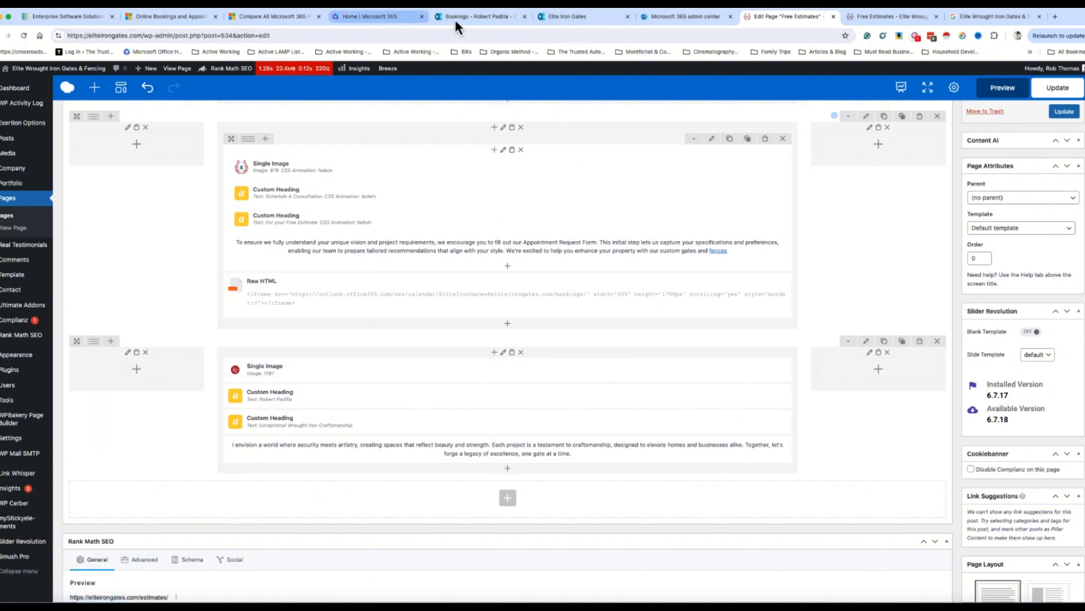
pyautogui.click(472, 18)
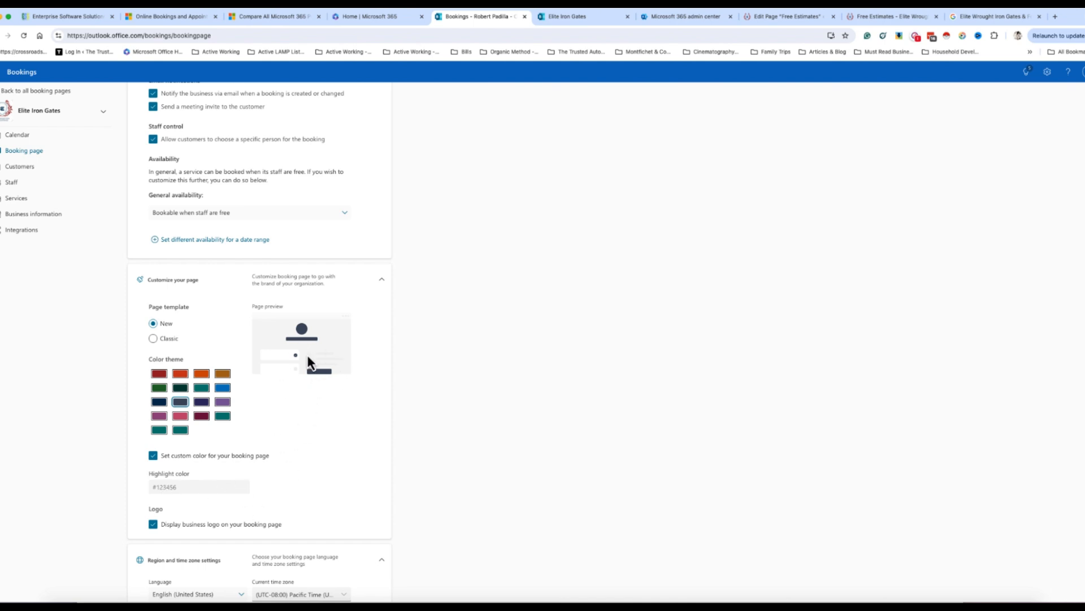
# View the published Elite Iron Gates booking page, and inspect the time zone options in its settings without changing the selection
pyautogui.scroll(-1, 329, 408)
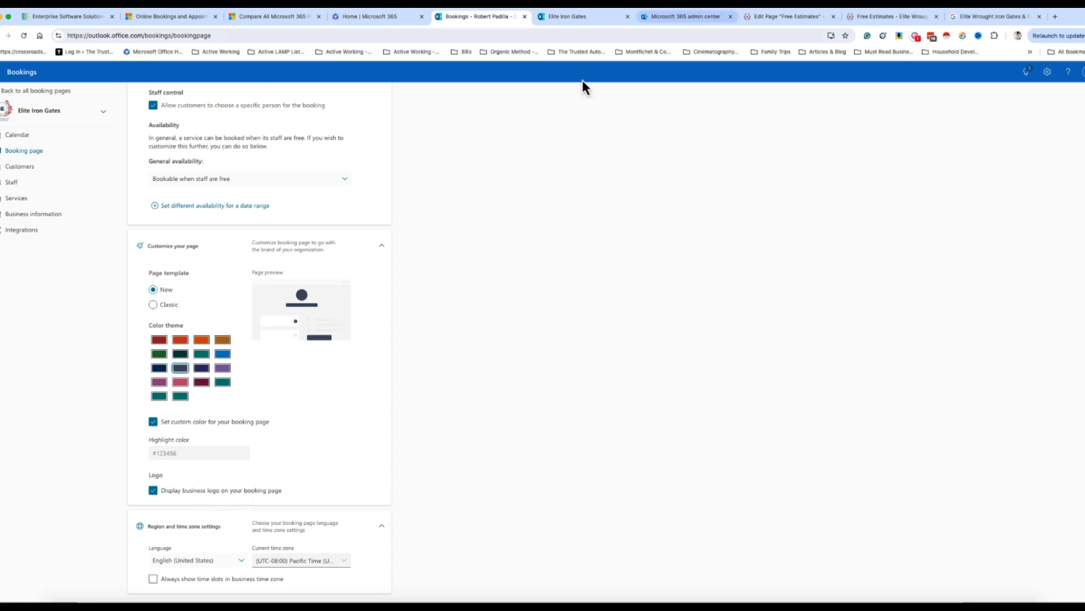
pyautogui.click(585, 18)
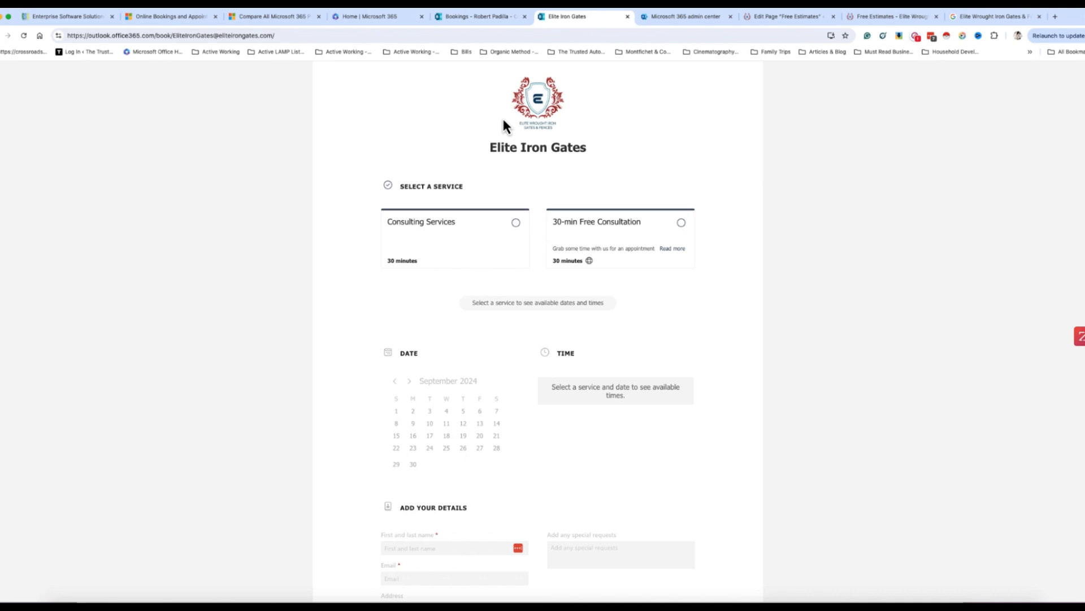
pyautogui.click(463, 22)
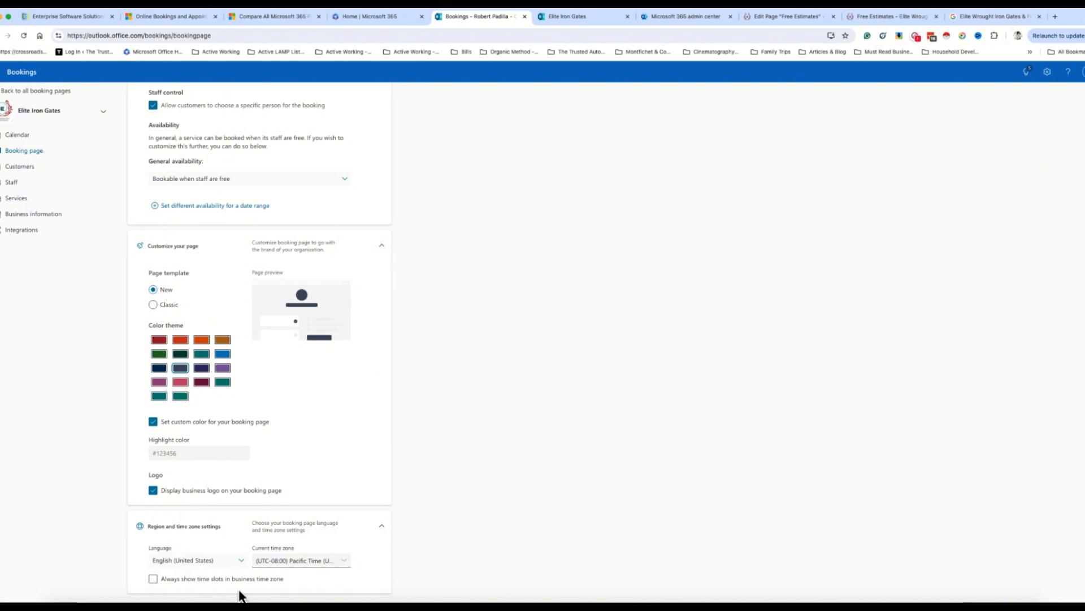
pyautogui.click(305, 559)
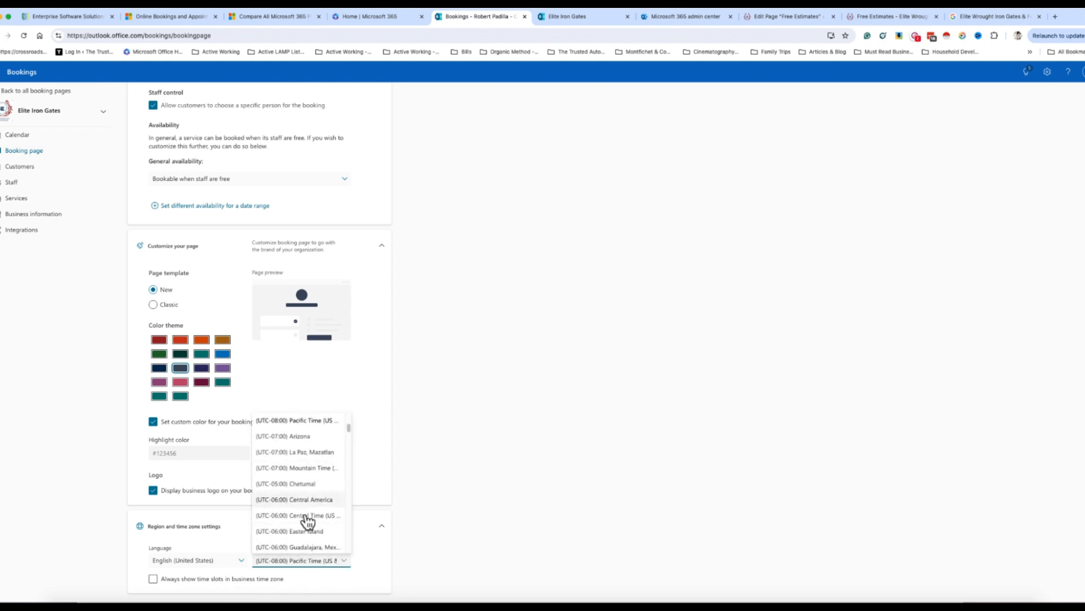
pyautogui.click(436, 497)
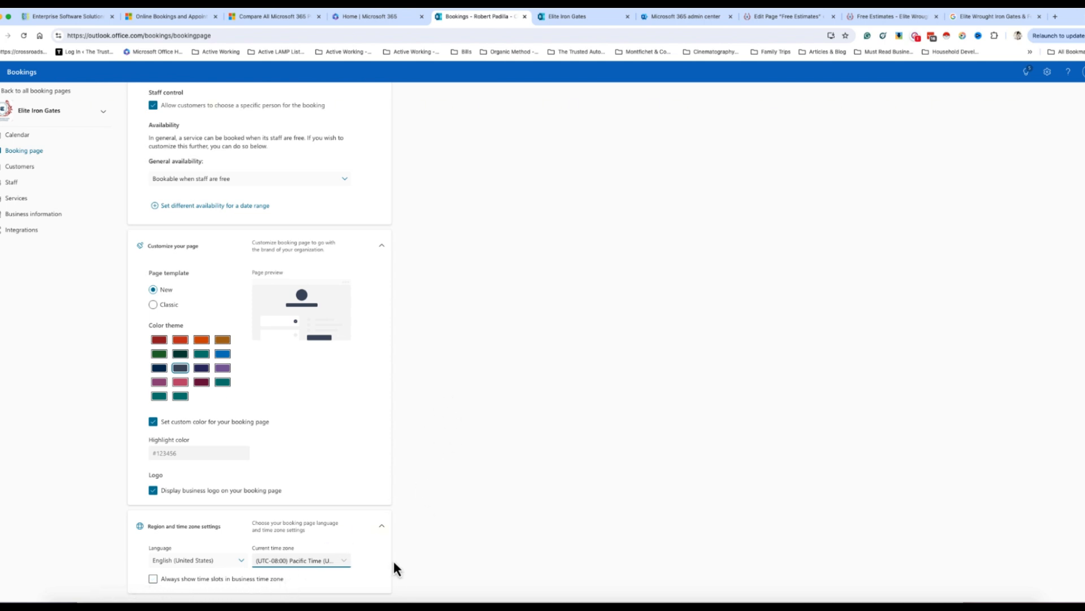
# Collapse the region and page customization sections and discard the unsaved booking page changes
pyautogui.click(381, 526)
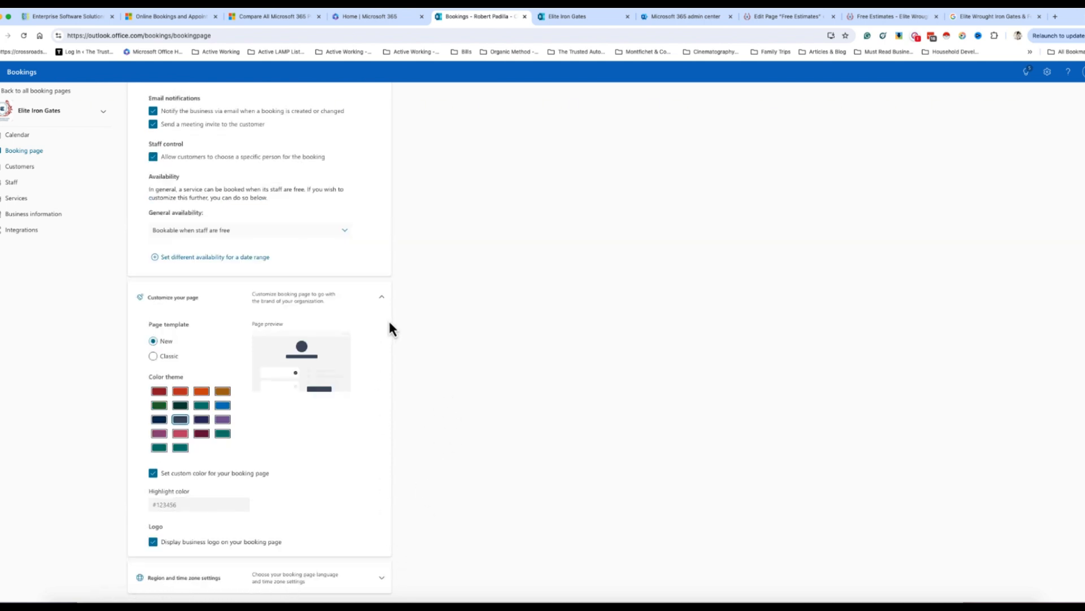
pyautogui.click(382, 298)
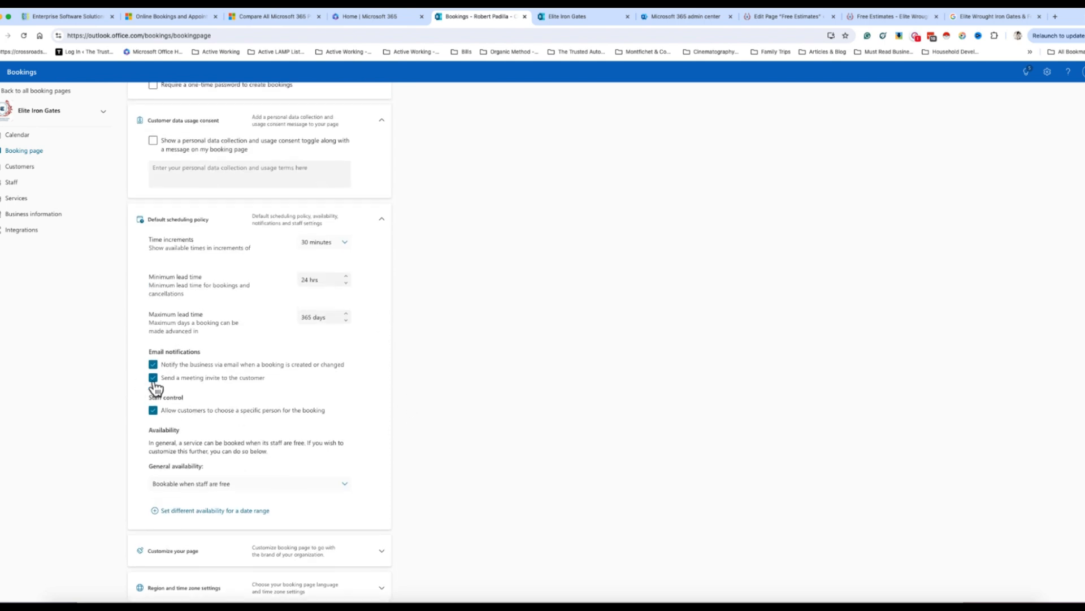
pyautogui.scroll(5, 405, 404)
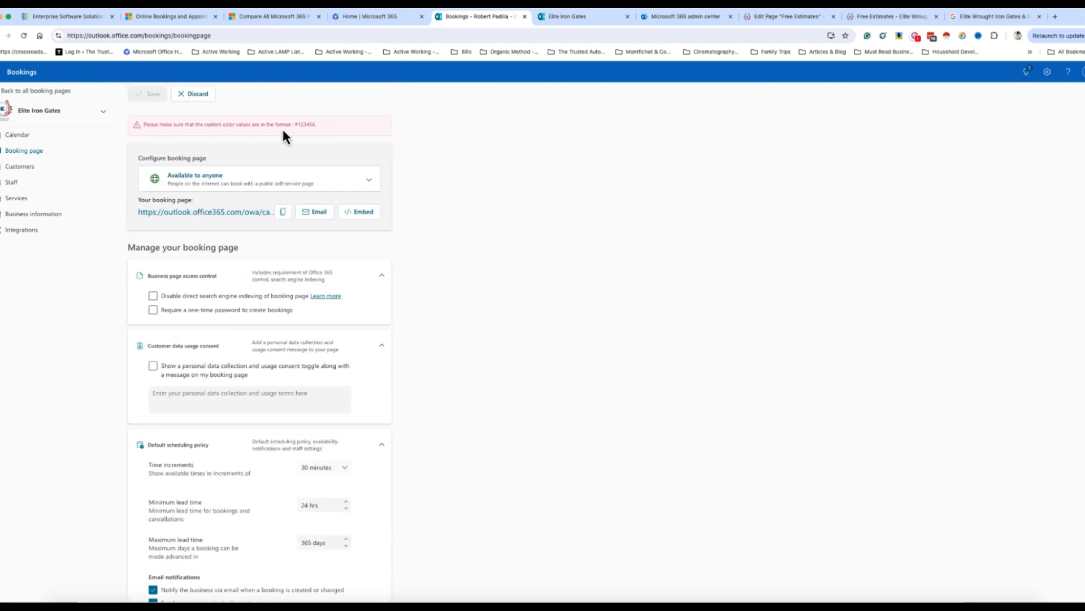
pyautogui.click(198, 95)
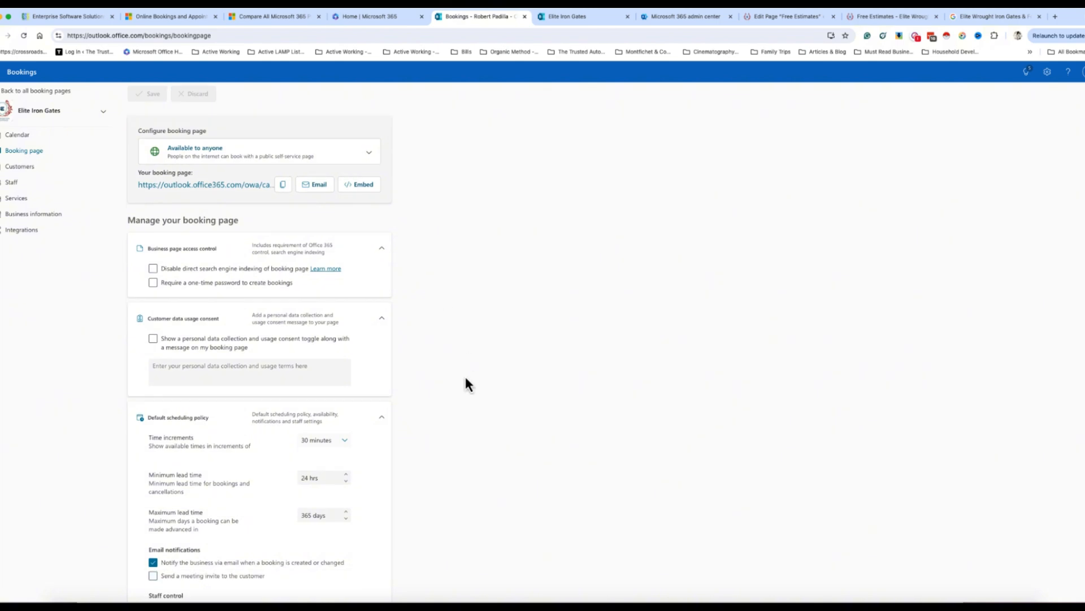
# Enable sending a meeting invite to the customer in the default scheduling policy and save the booking page
pyautogui.scroll(-2, 208, 477)
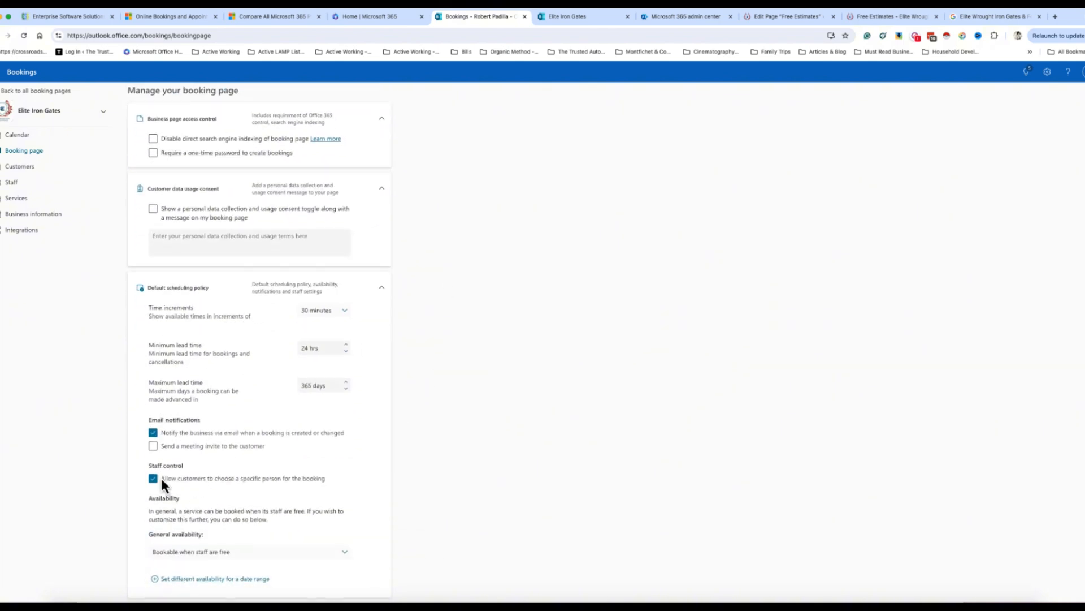
pyautogui.click(153, 446)
pyautogui.scroll(2, 297, 495)
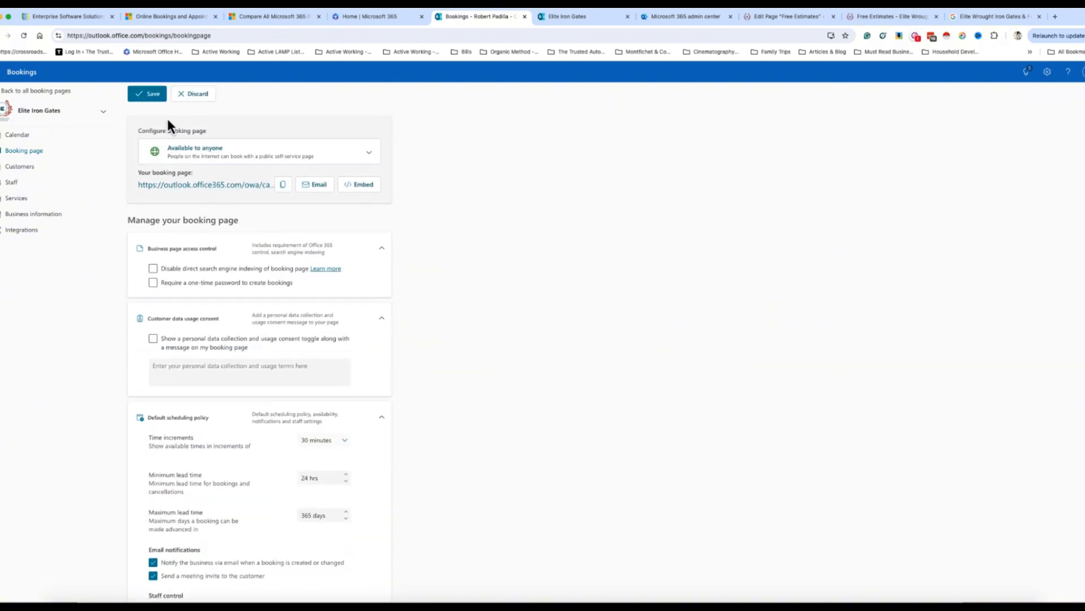
pyautogui.click(151, 95)
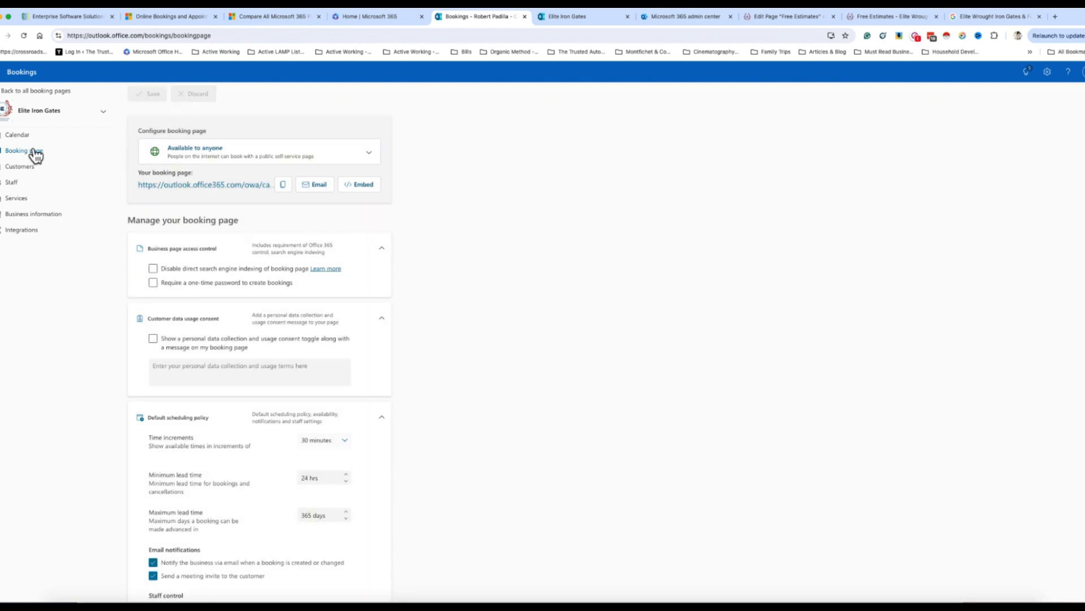
# Review the test customer's full contact information in Customers and compare it with the fields on the published booking form
pyautogui.click(25, 168)
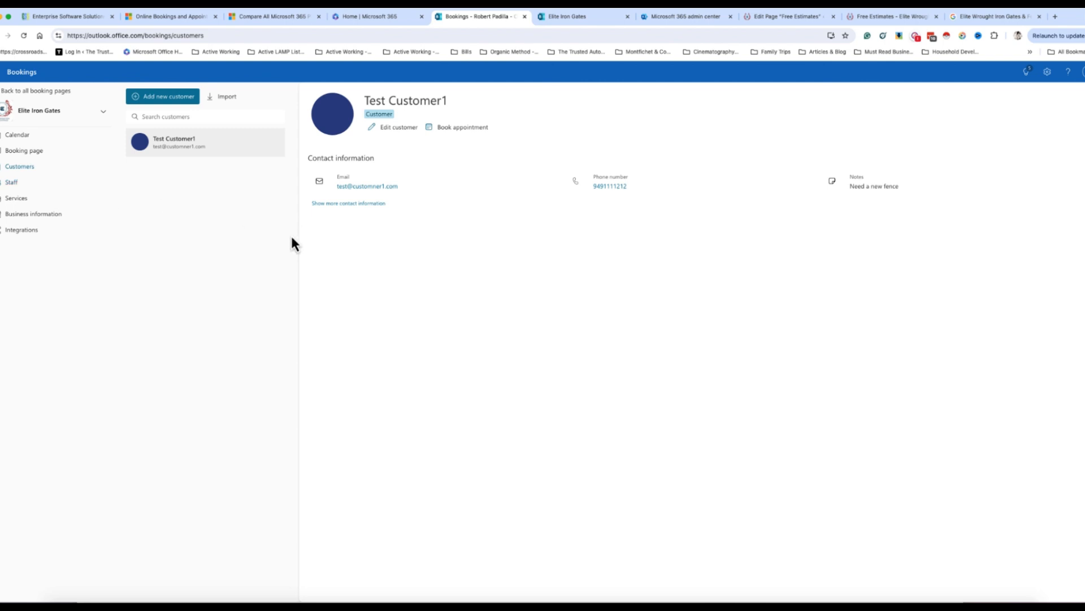
pyautogui.click(601, 16)
pyautogui.scroll(-1, 507, 442)
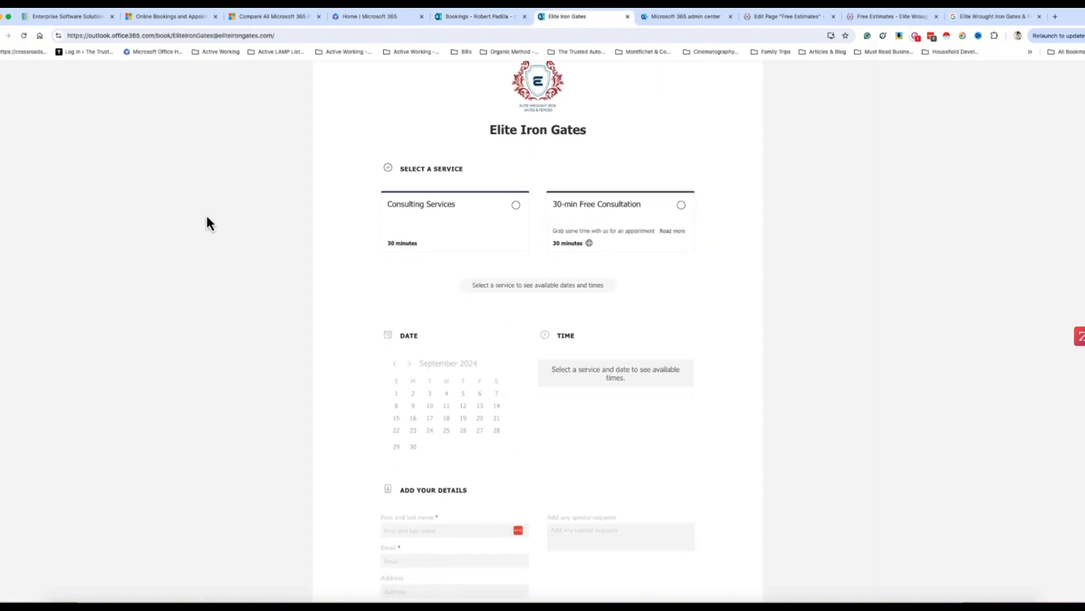
pyautogui.click(481, 17)
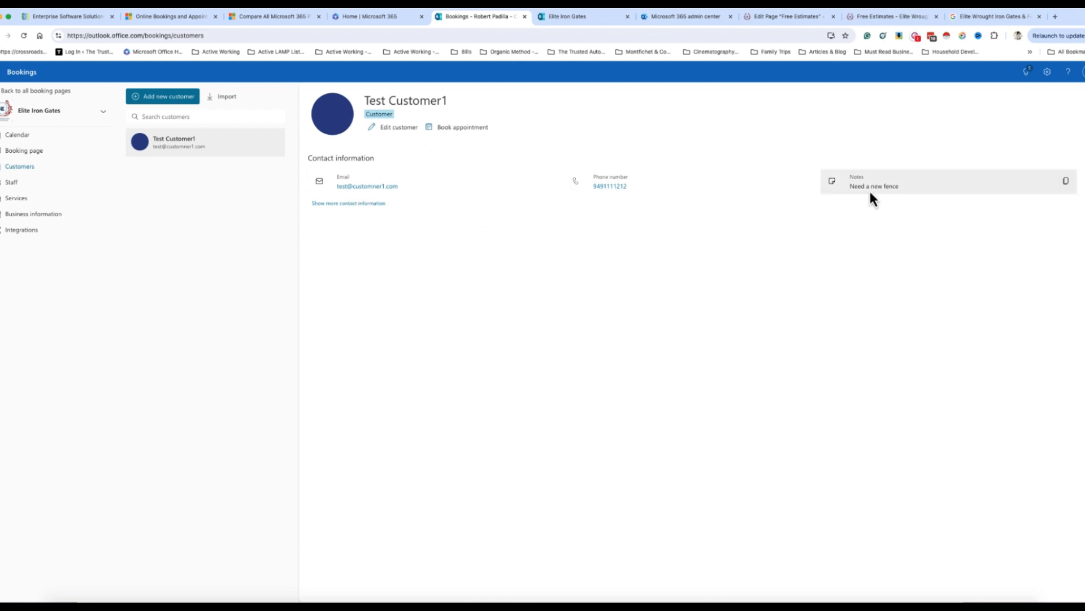
pyautogui.click(366, 204)
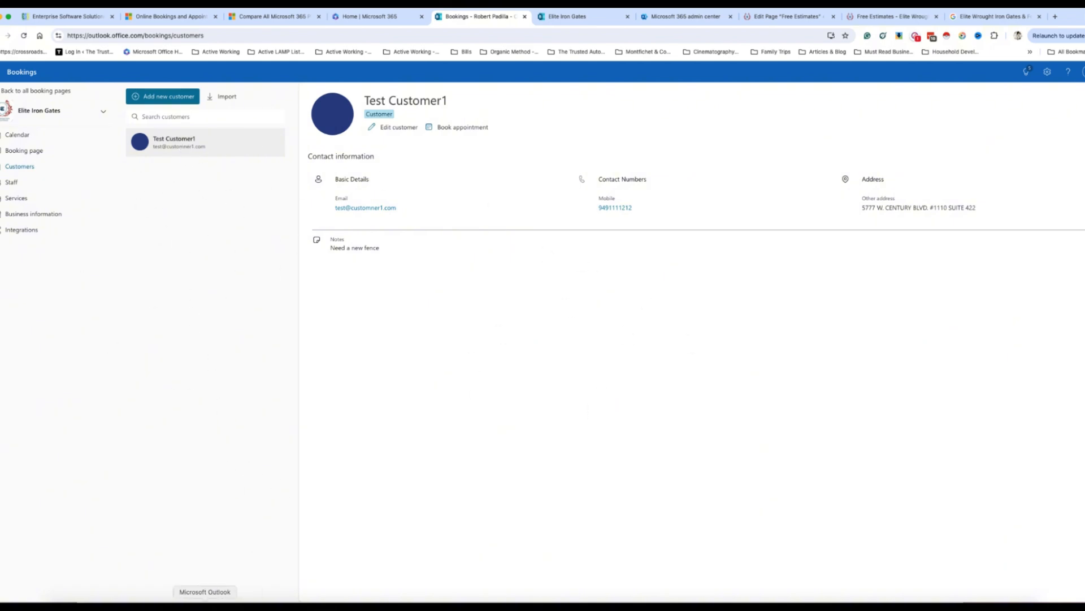
# Switch to Microsoft Outlook to view the work week calendar and return to the customer record in Bookings
pyautogui.click(205, 602)
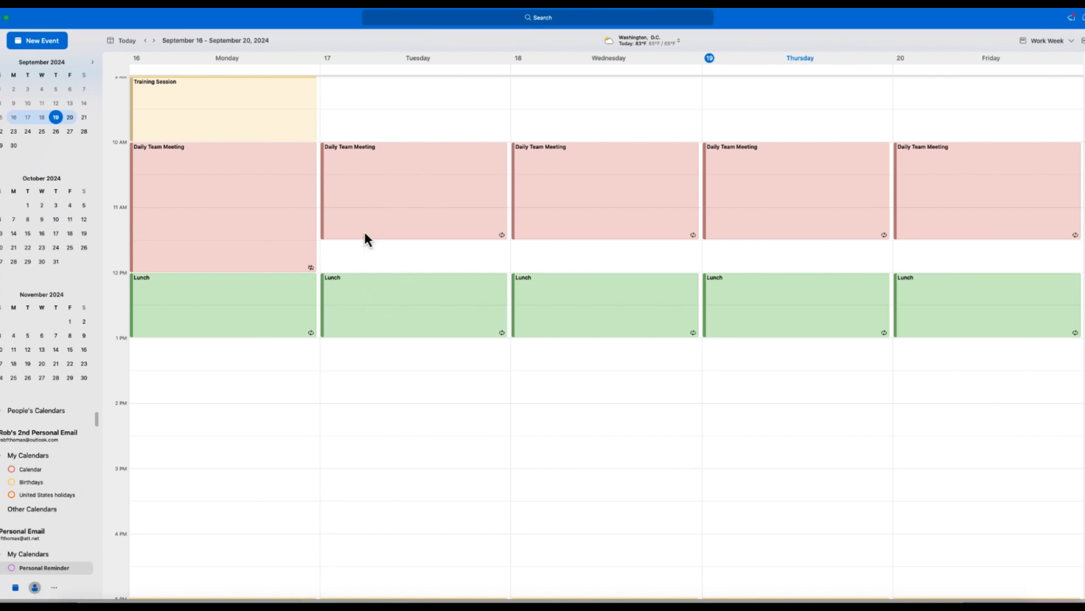
pyautogui.press('super+3')
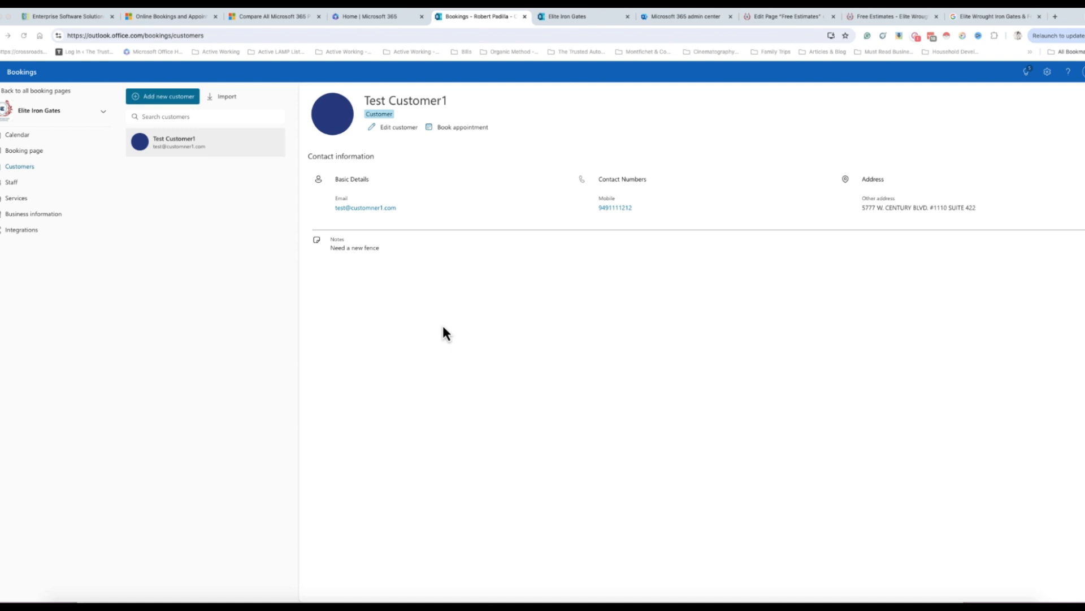
# Start adding a new staff member in Staff, entering the person's name and choosing the Green bright color
pyautogui.click(10, 182)
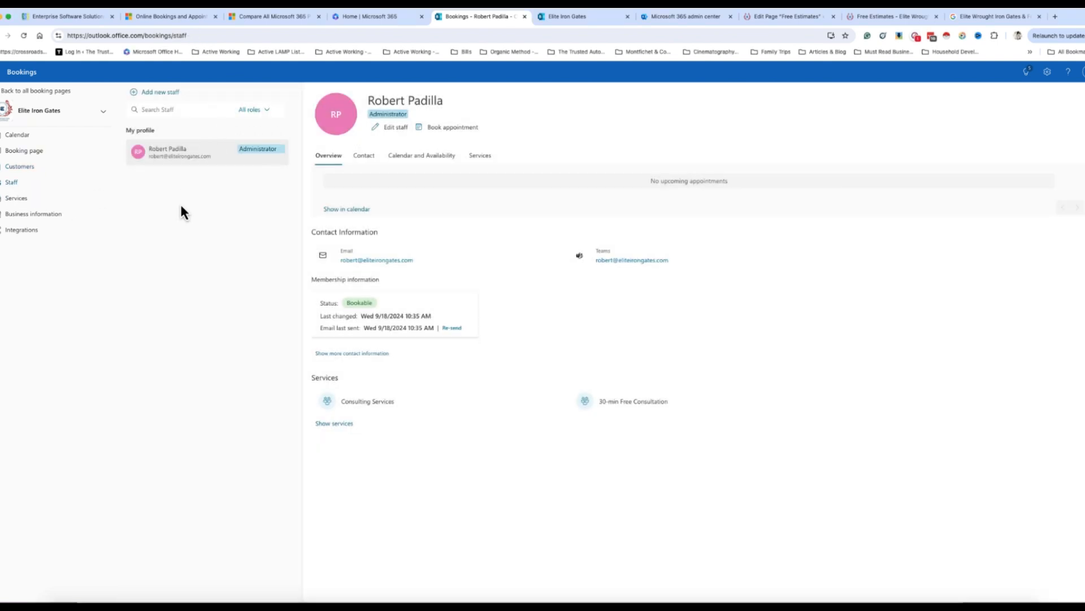
pyautogui.click(175, 92)
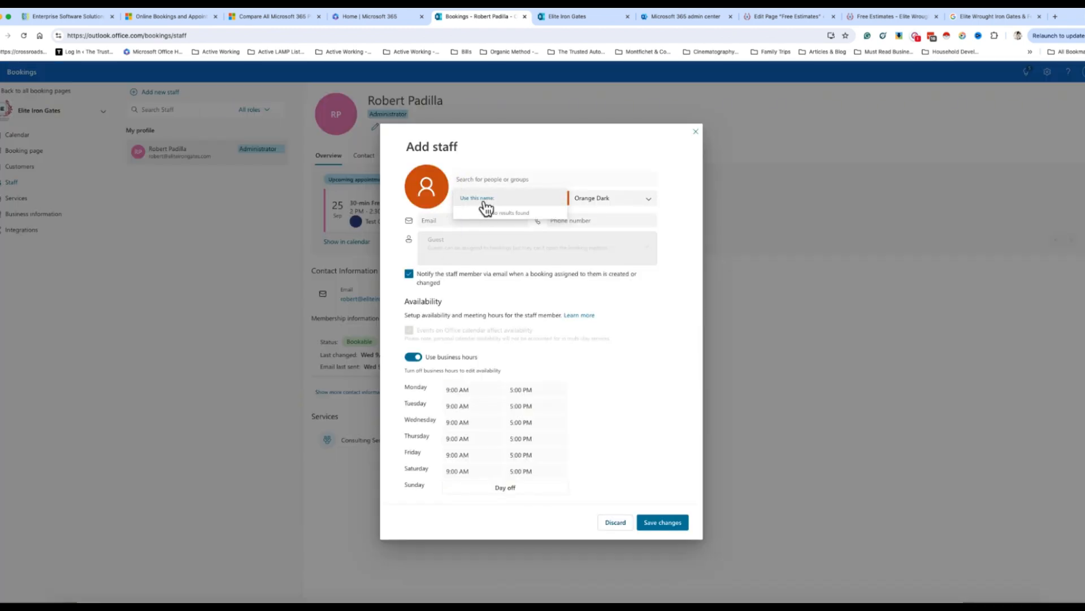
pyautogui.write('joh')
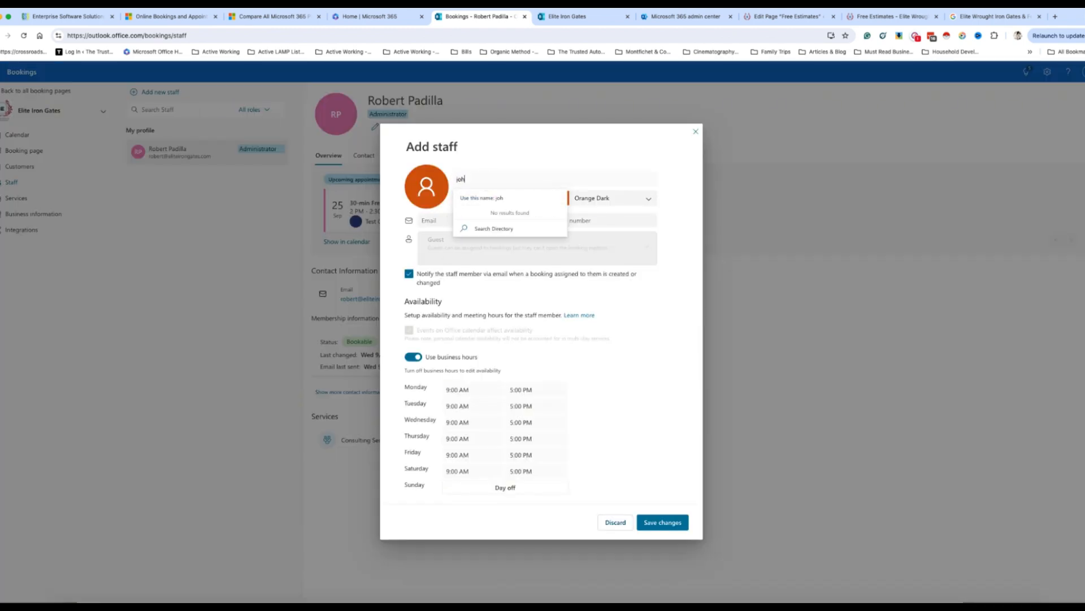
pyautogui.write('n doe')
pyautogui.press('Return')
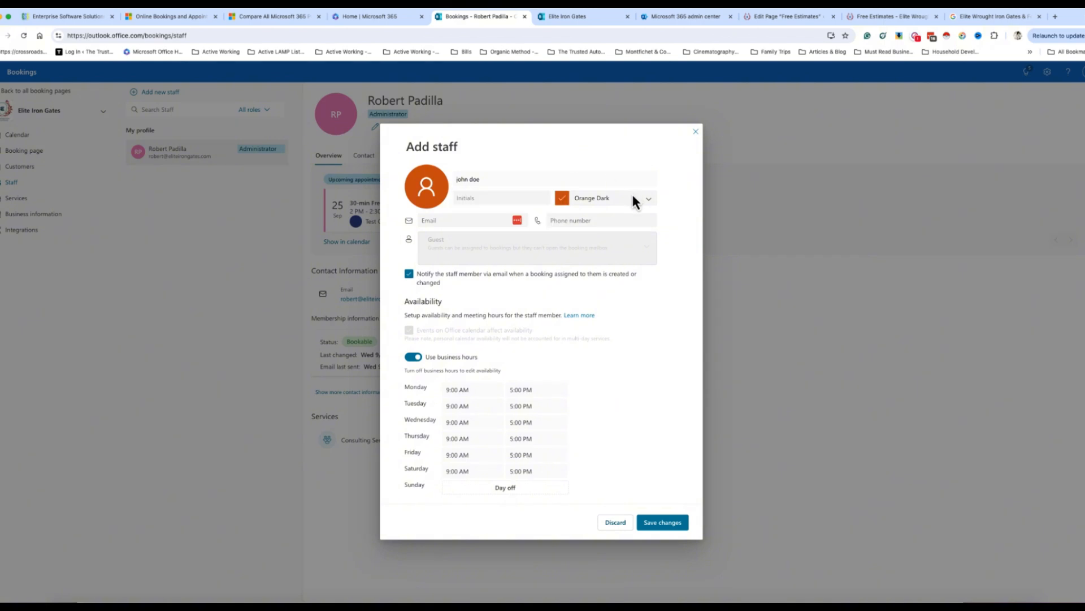
pyautogui.click(641, 201)
pyautogui.click(647, 215)
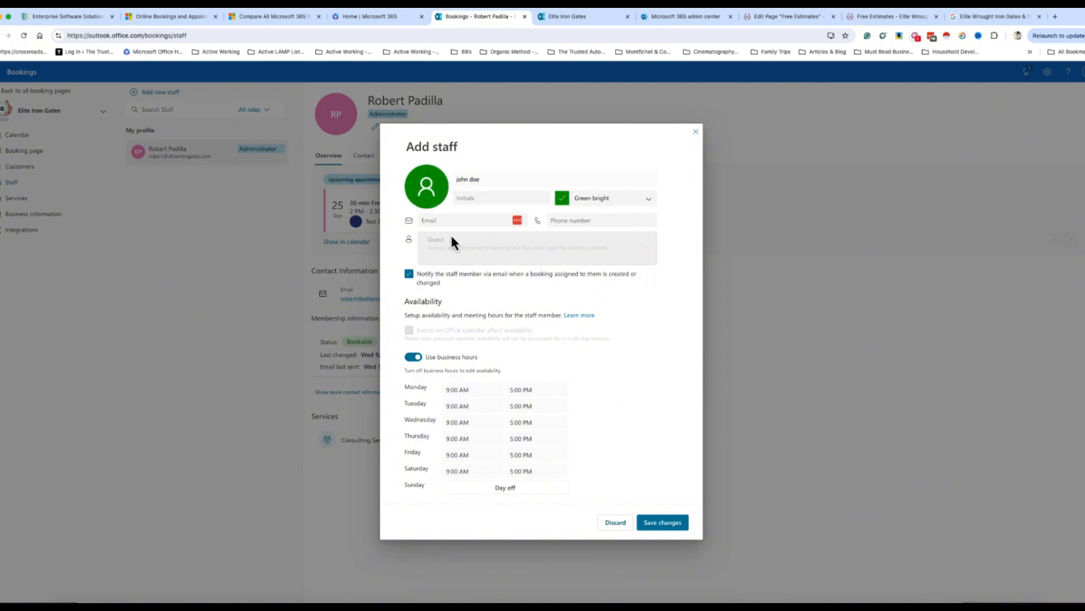
# Try out the new staff member's phone and email fields and the business hours setting, leaving business hours on
pyautogui.click(579, 220)
pyautogui.click(456, 220)
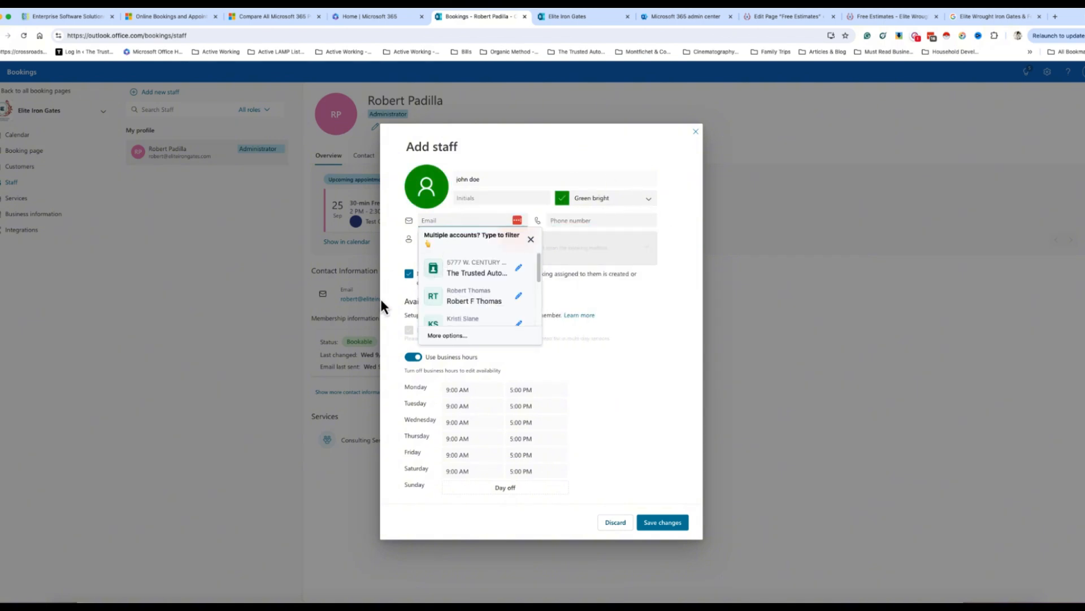
pyautogui.click(407, 368)
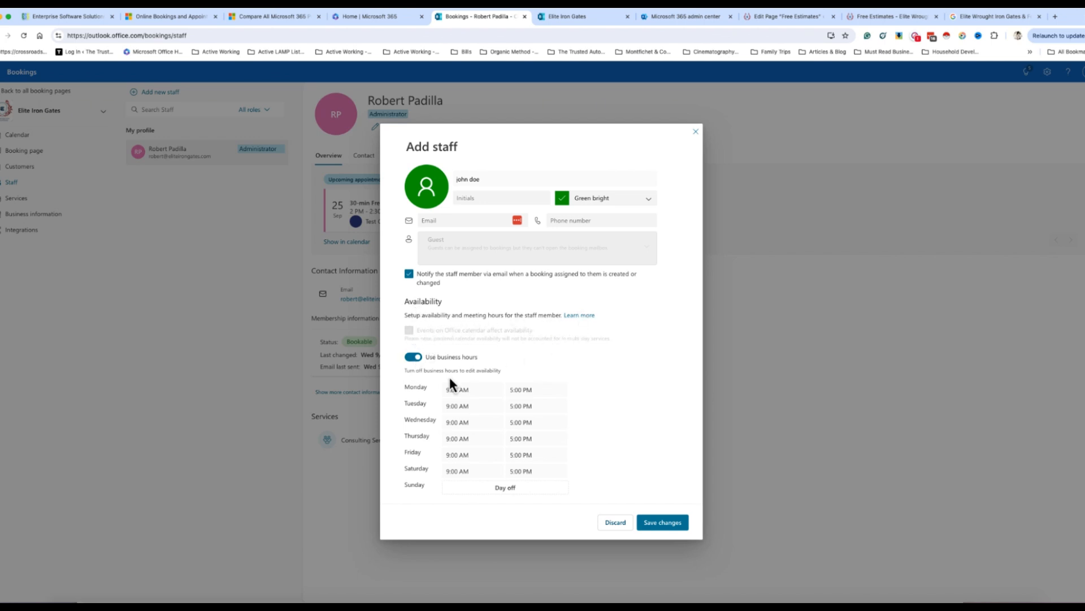
pyautogui.click(414, 358)
pyautogui.click(418, 358)
# Clear the new staff member's name and check the people search for suggestions
pyautogui.click(473, 182)
pyautogui.moveTo(492, 179); pyautogui.dragTo(446, 176)
pyautogui.press('BackSpace')
pyautogui.click(482, 178)
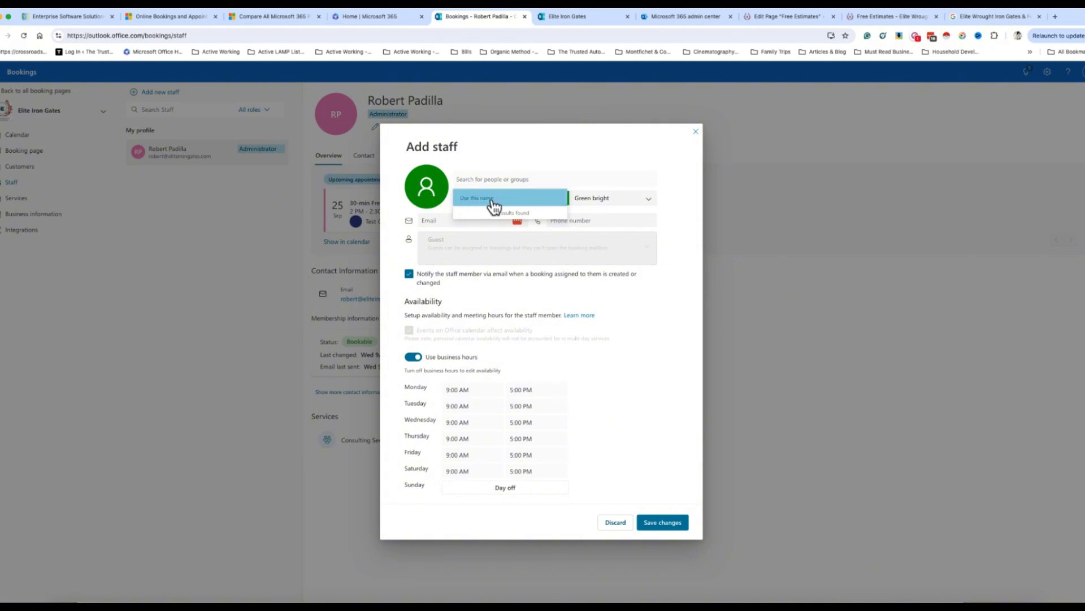
pyautogui.click(490, 163)
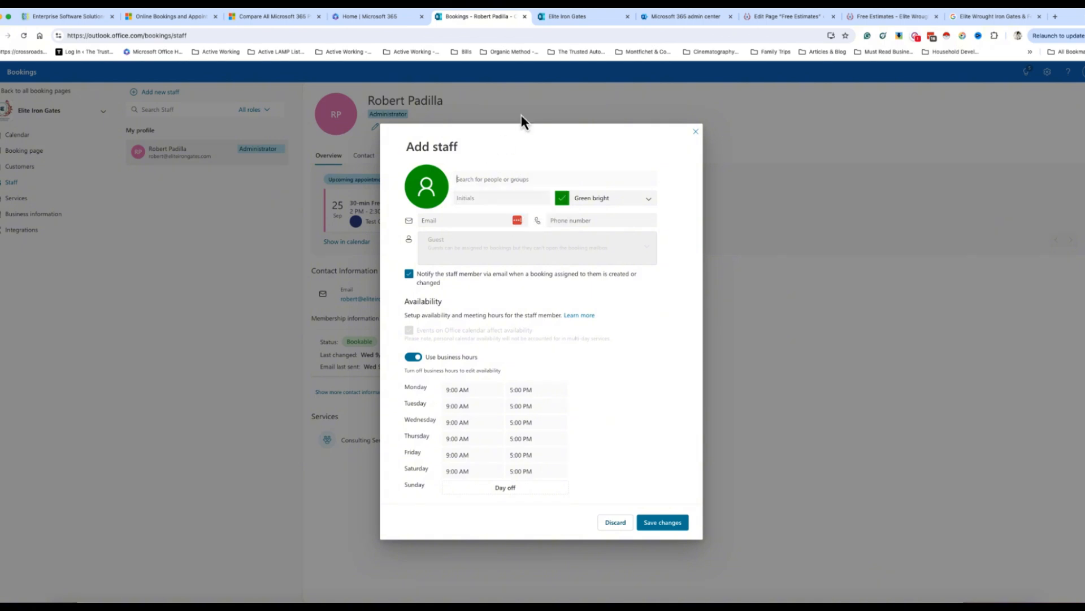
# Check the user list in the Microsoft 365 admin center and discard the new staff member in Bookings
pyautogui.click(662, 24)
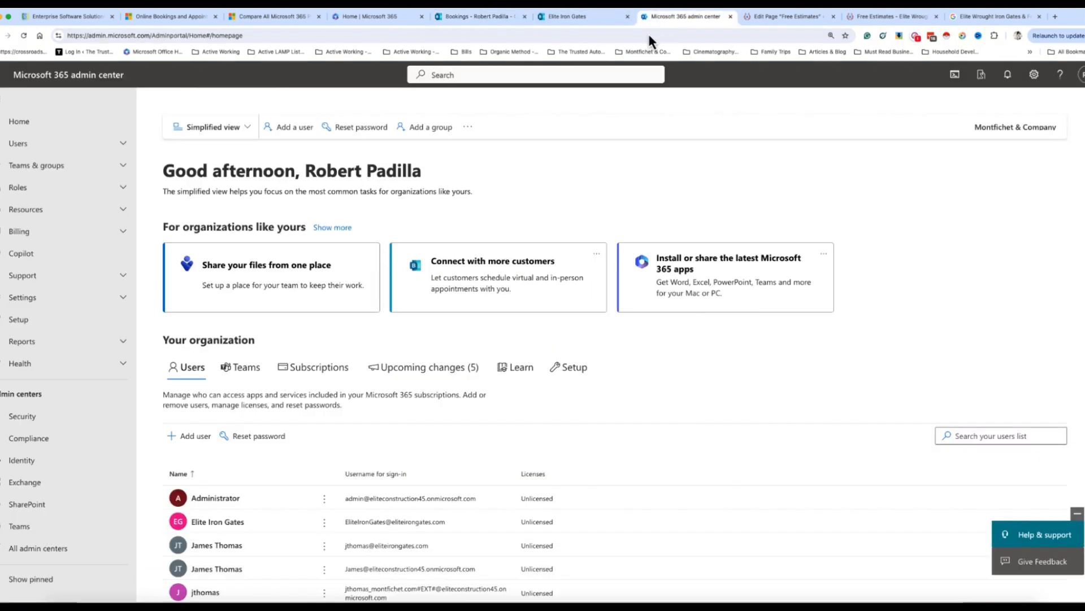
pyautogui.click(485, 20)
pyautogui.click(617, 523)
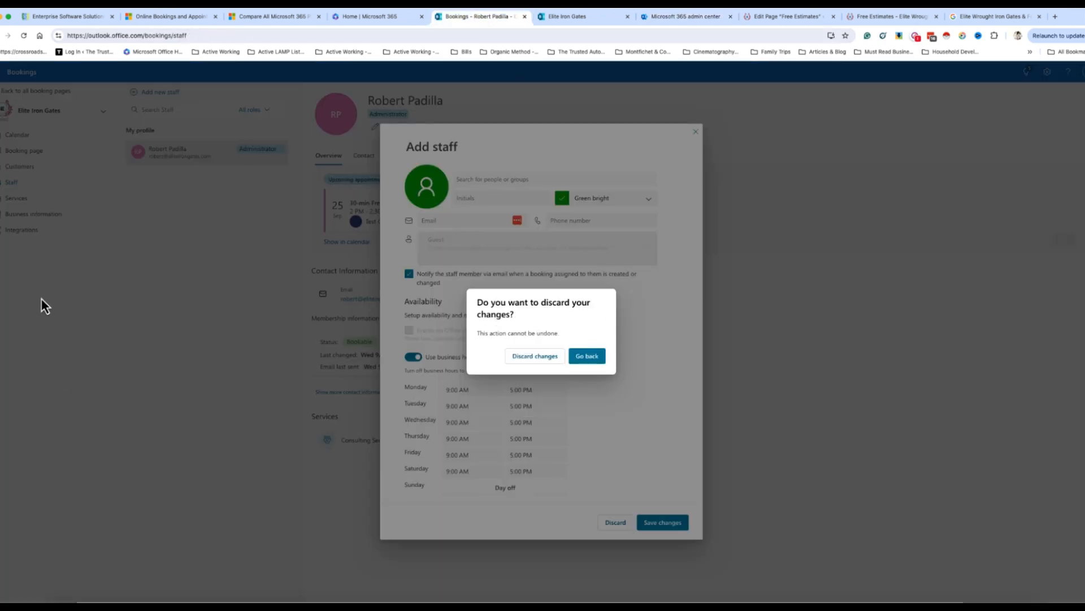
pyautogui.click(529, 357)
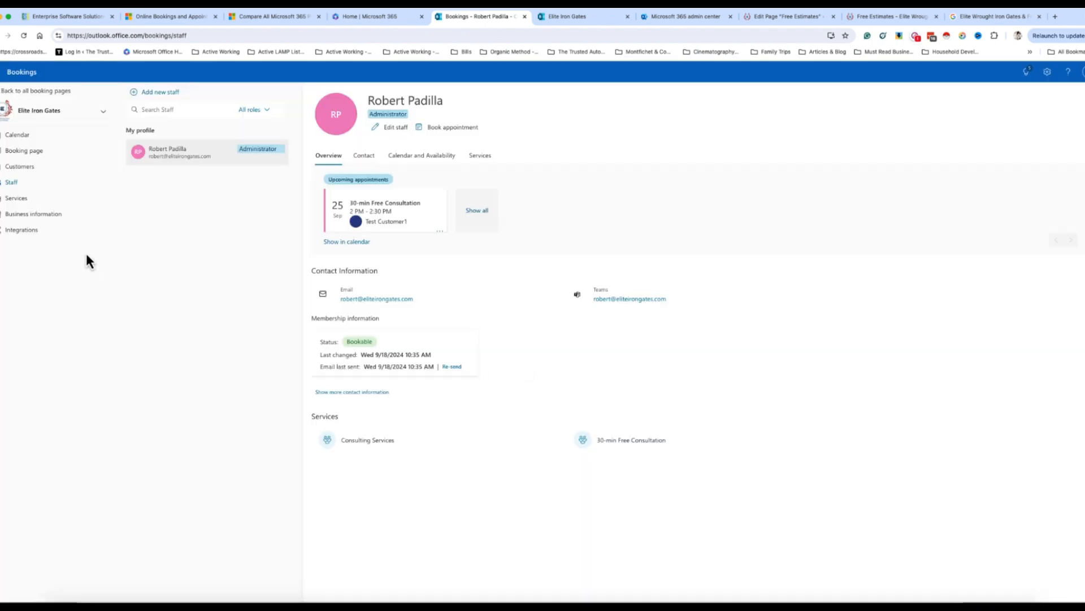
# Start a new service in Services and examine its basic details, scheduling policy and general availability choices
pyautogui.click(18, 199)
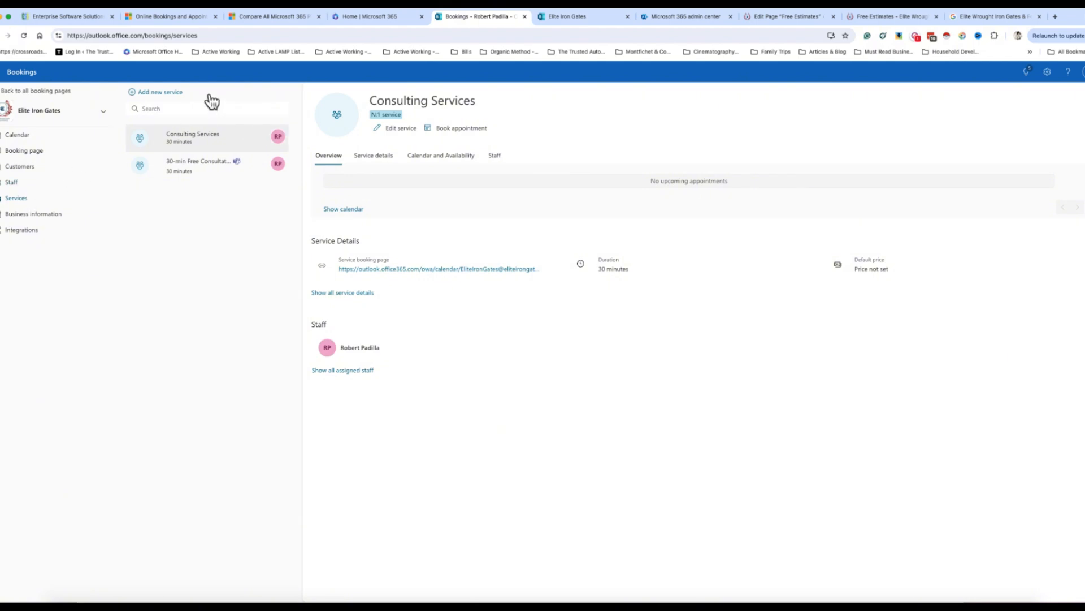
pyautogui.click(165, 93)
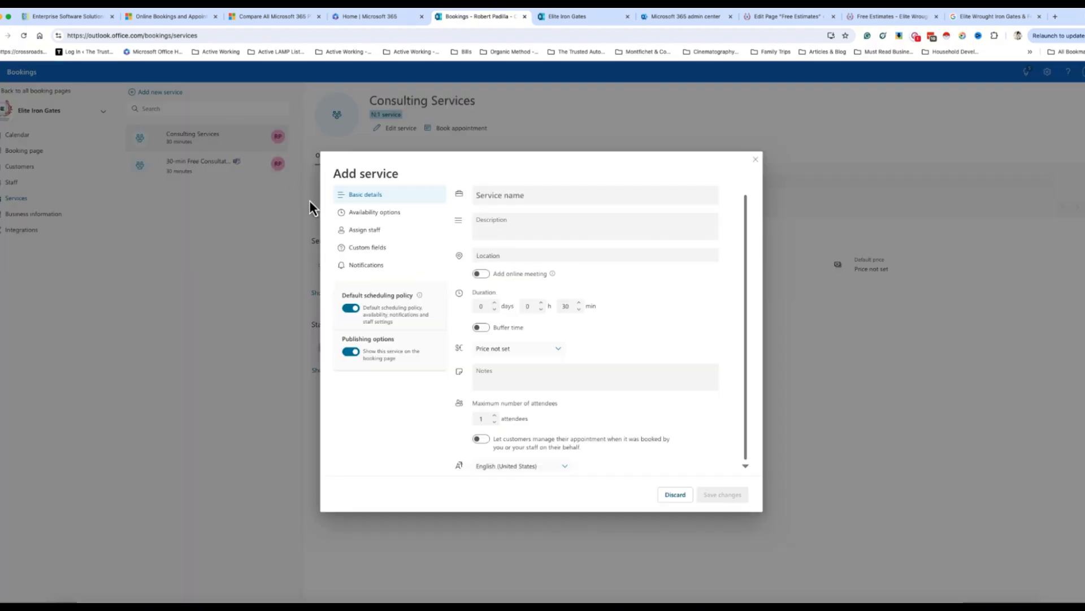
pyautogui.click(505, 197)
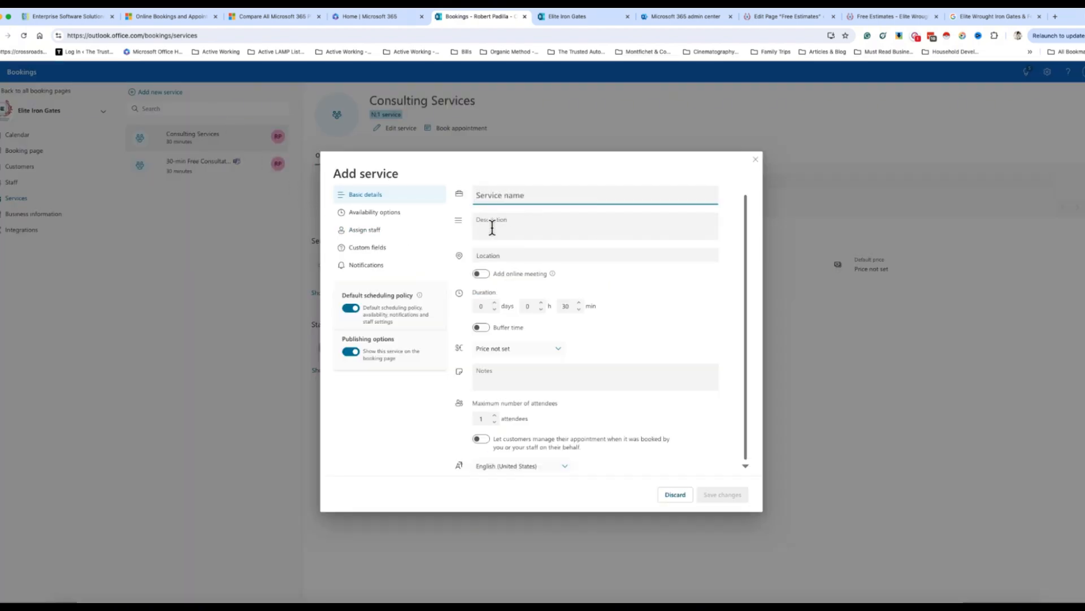
pyautogui.click(495, 256)
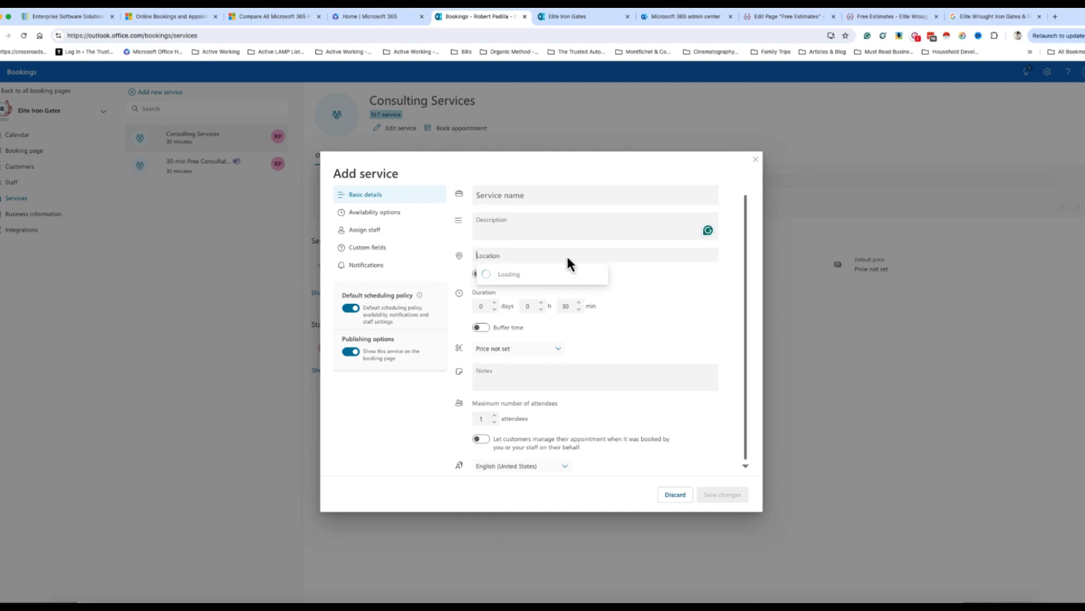
pyautogui.click(399, 215)
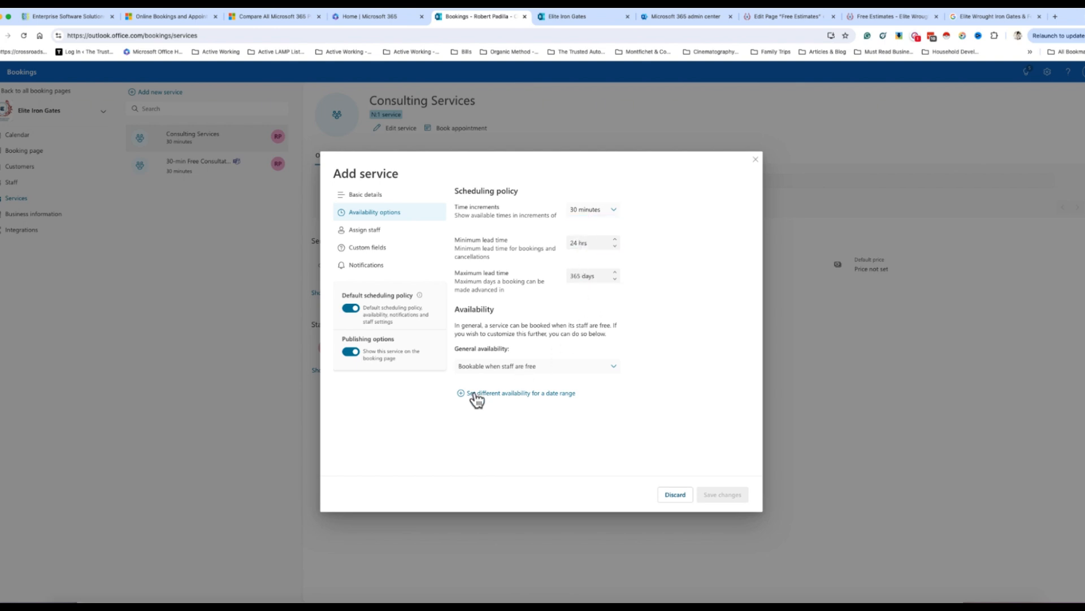
pyautogui.click(573, 378)
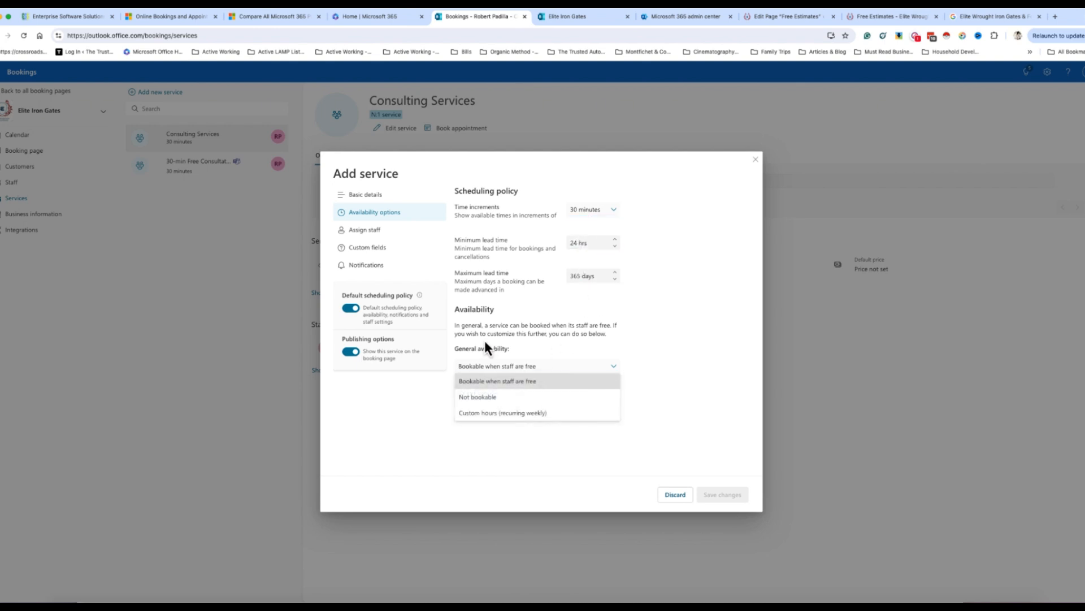
# Try assigning all selected staff to the new service's appointments, and return to assigning any selected staff
pyautogui.click(378, 232)
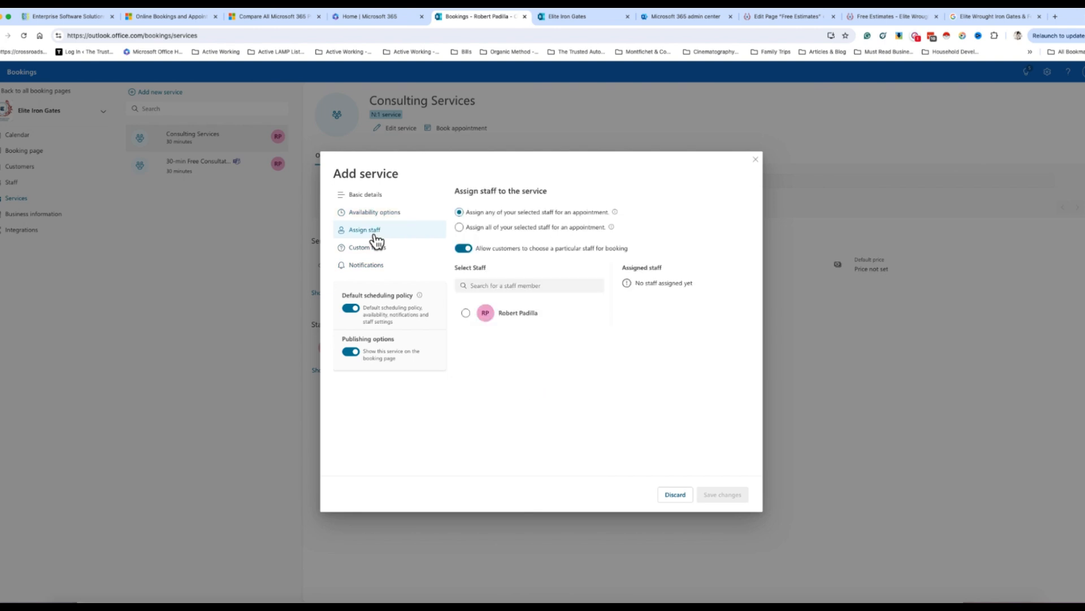
pyautogui.click(459, 227)
pyautogui.click(459, 213)
# Start a custom field for the new service, check the available question types, and discard the field
pyautogui.click(368, 248)
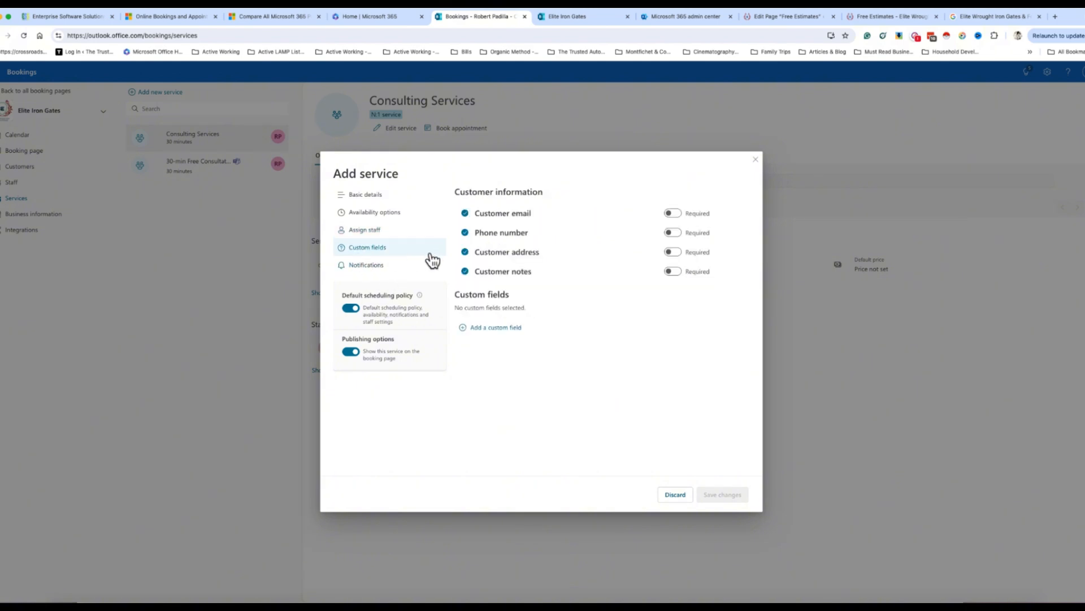
pyautogui.click(490, 329)
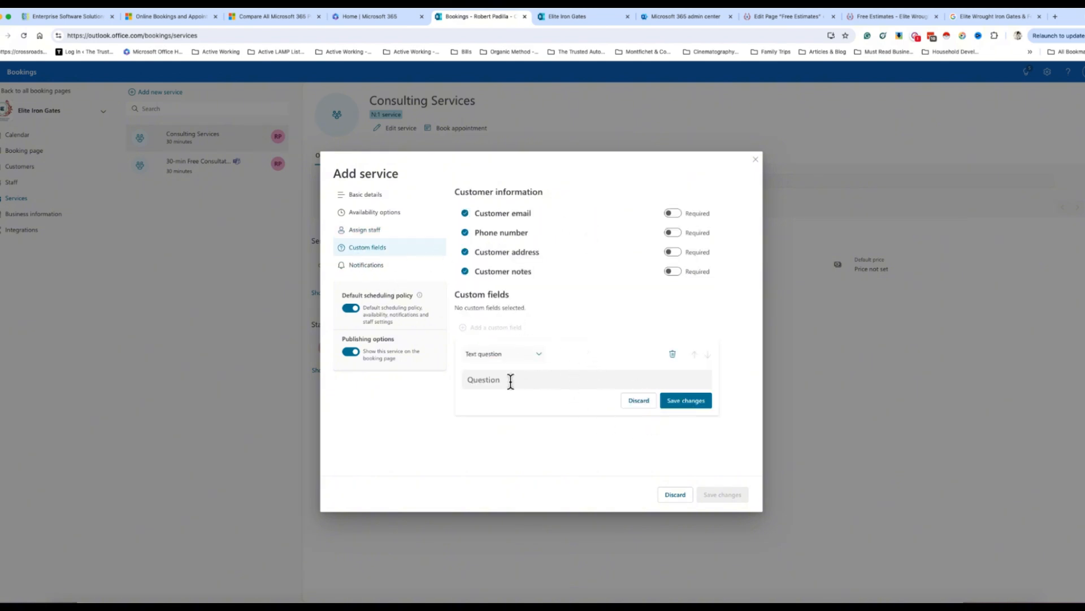
pyautogui.click(523, 355)
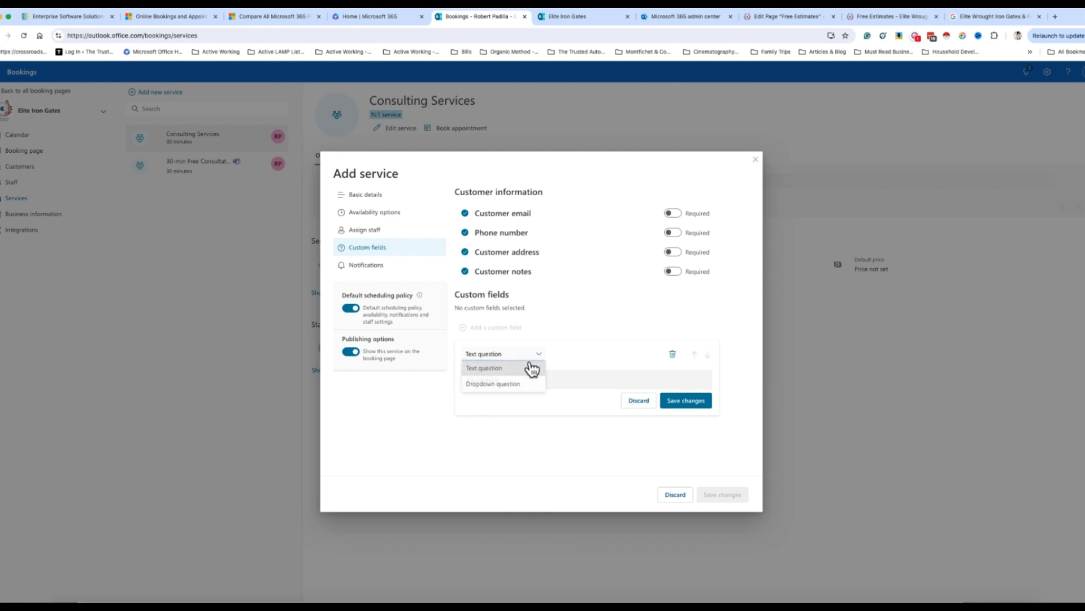
pyautogui.click(575, 355)
pyautogui.click(640, 401)
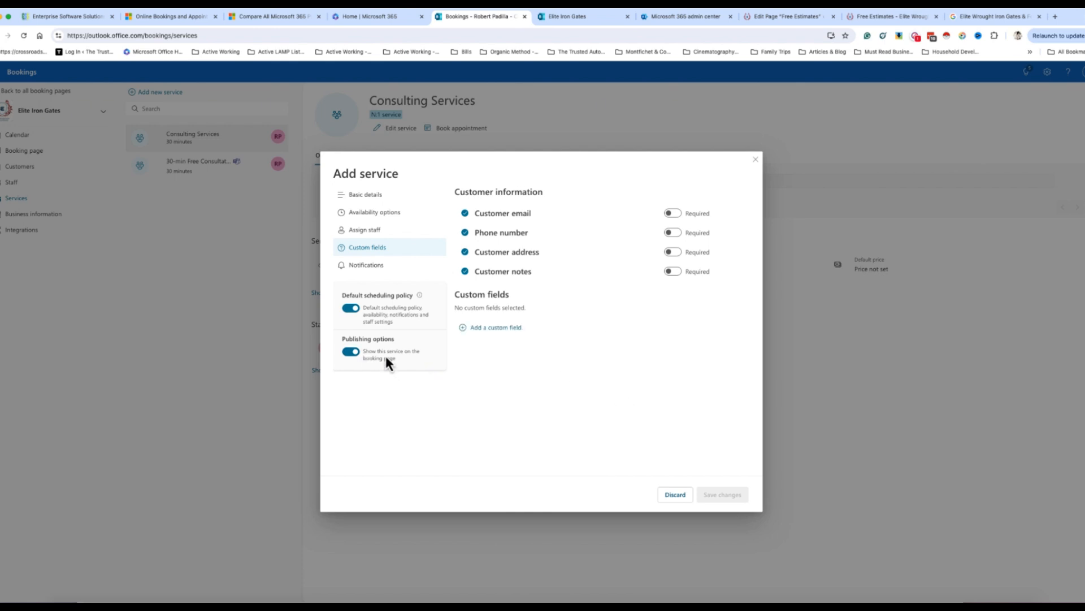
# Review the new service's email confirmation, reminder and follow-up settings, and discard the service
pyautogui.click(368, 267)
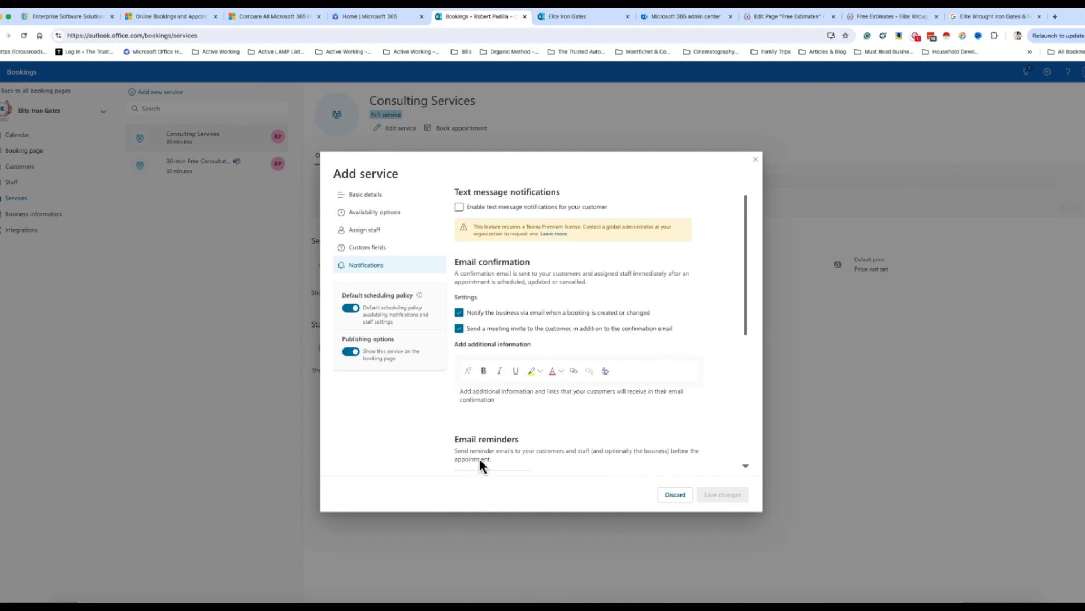
pyautogui.scroll(-5, 619, 447)
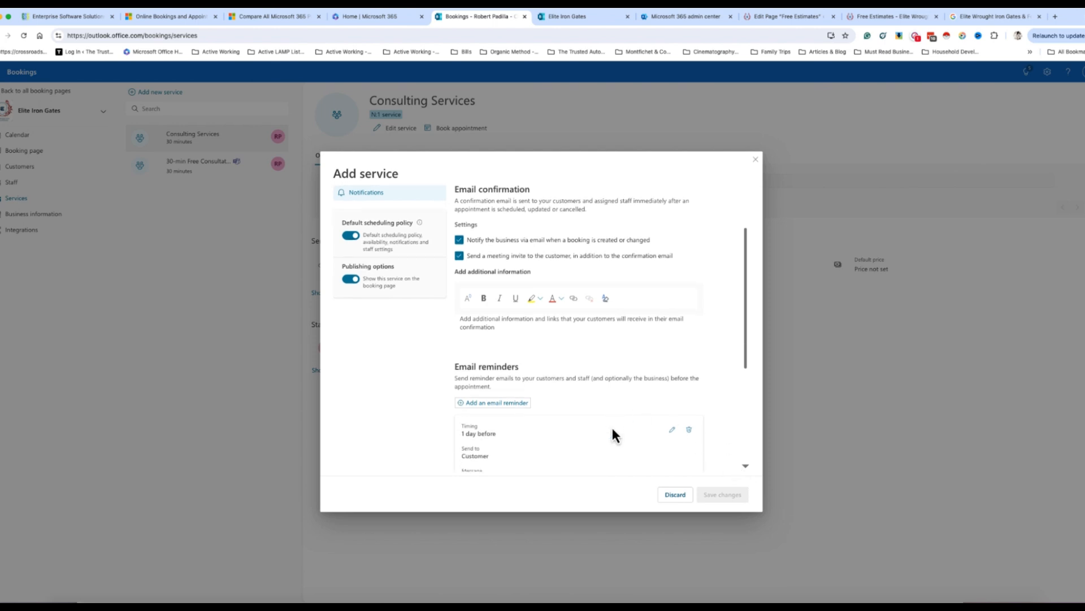
pyautogui.scroll(-2, 480, 420)
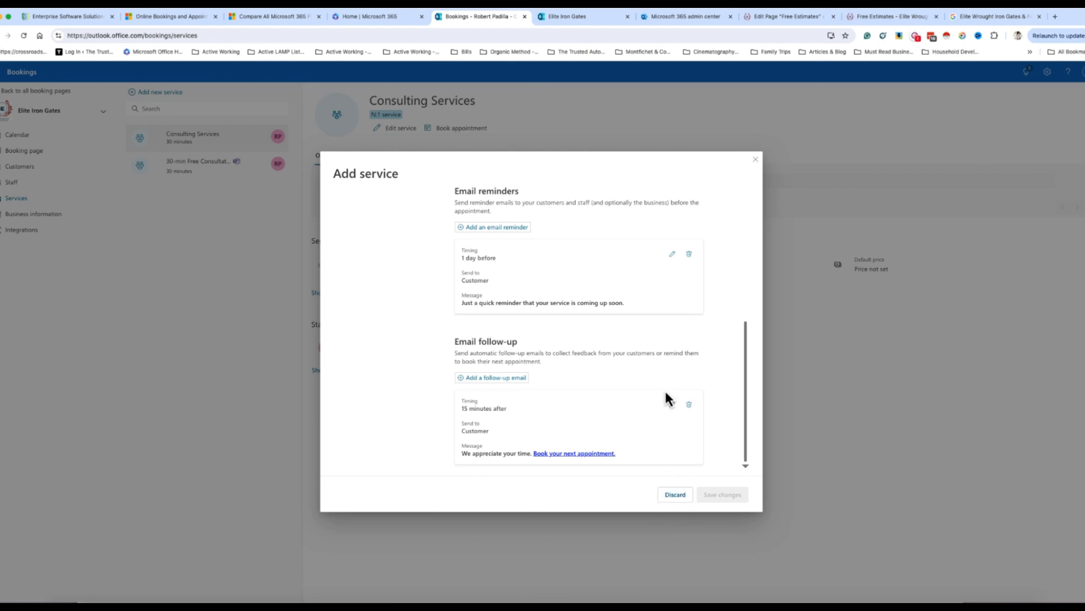
pyautogui.click(672, 405)
pyautogui.scroll(-2, 584, 412)
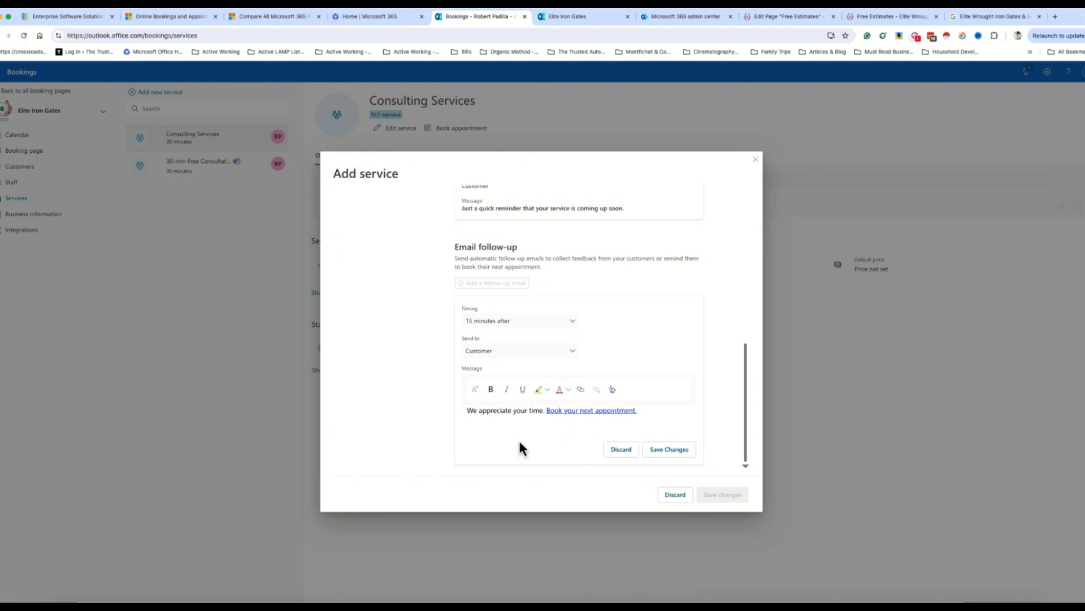
pyautogui.click(675, 495)
pyautogui.click(535, 356)
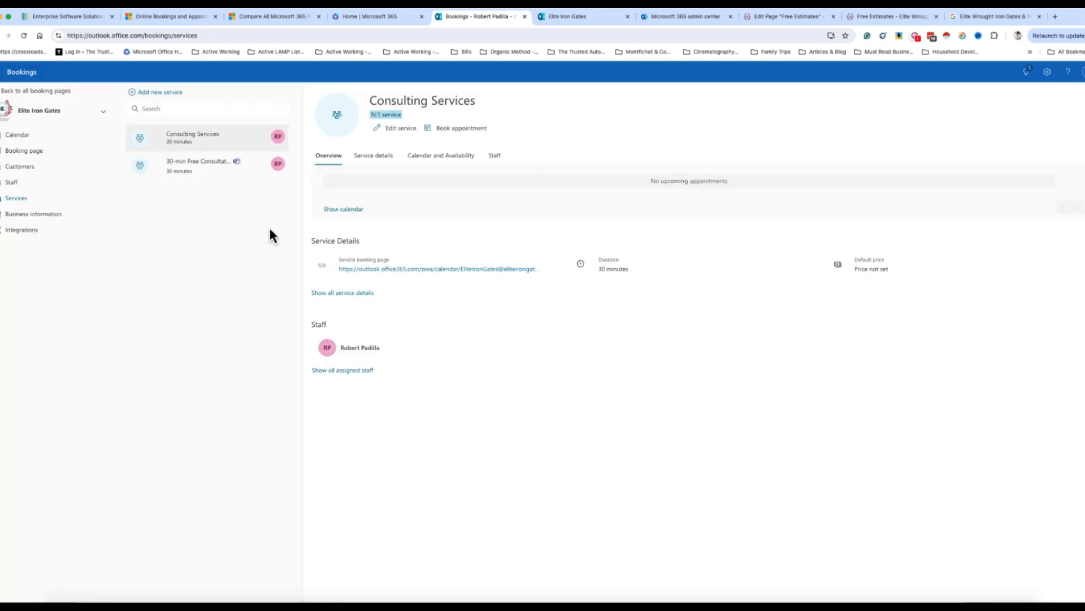
# Check the Consulting Services entry's assigned staff and the overview of the 30-min Free Consultation service
pyautogui.click(195, 177)
pyautogui.click(191, 145)
pyautogui.click(476, 160)
pyautogui.click(497, 161)
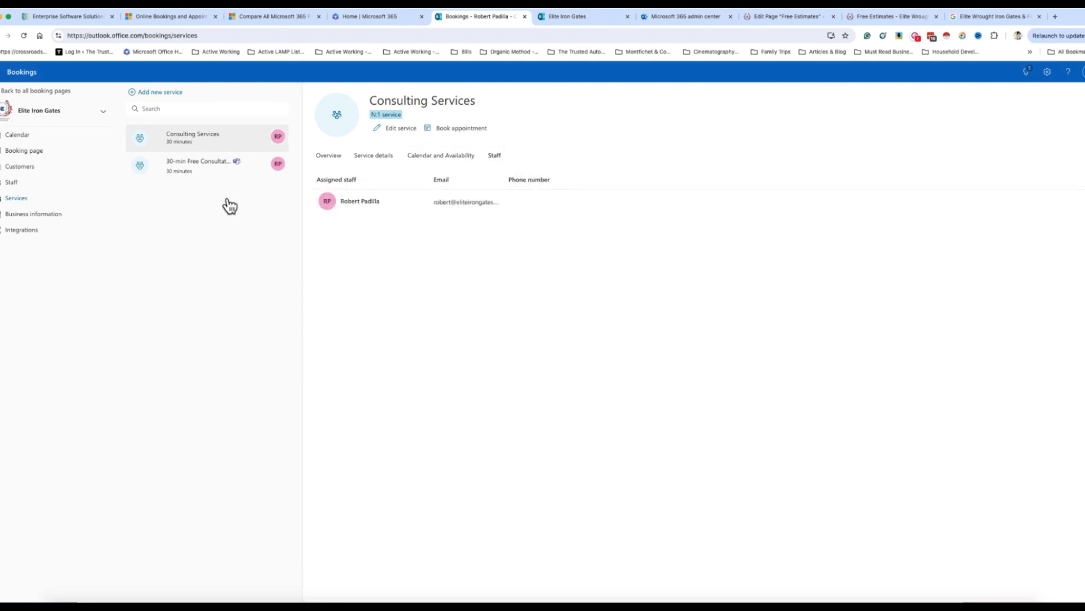
pyautogui.click(193, 166)
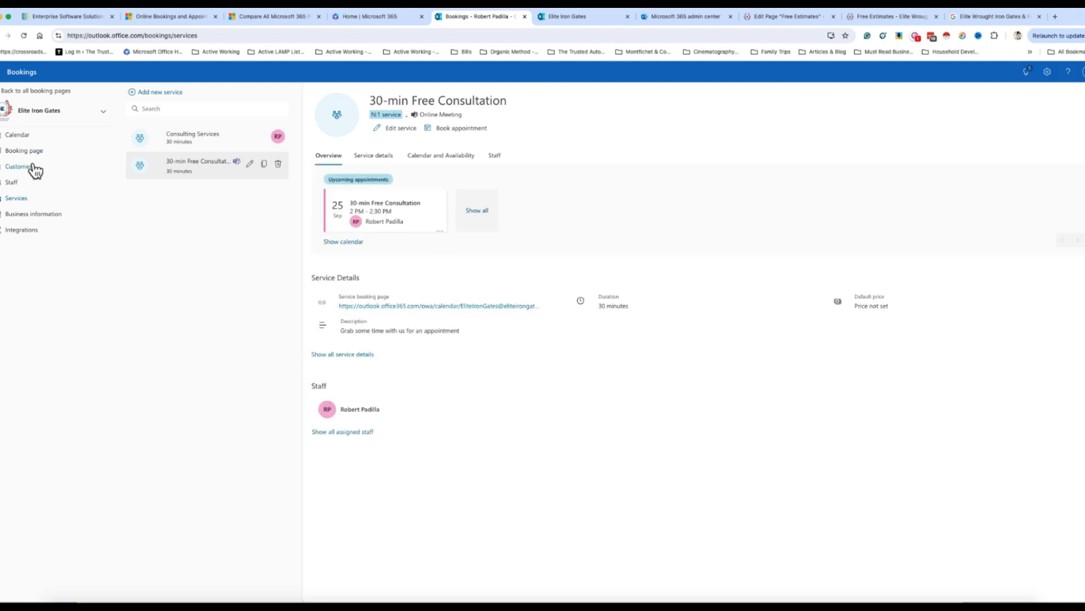
# Examine the business information, including basic details, privacy and terms links, business hours and ACS App Integration
pyautogui.click(47, 216)
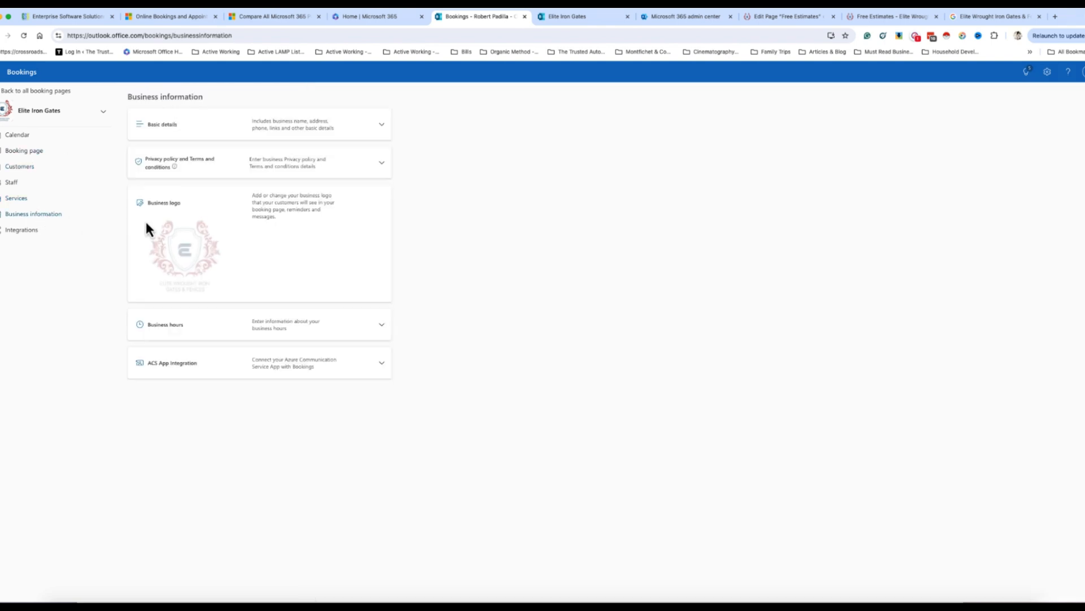
pyautogui.click(381, 151)
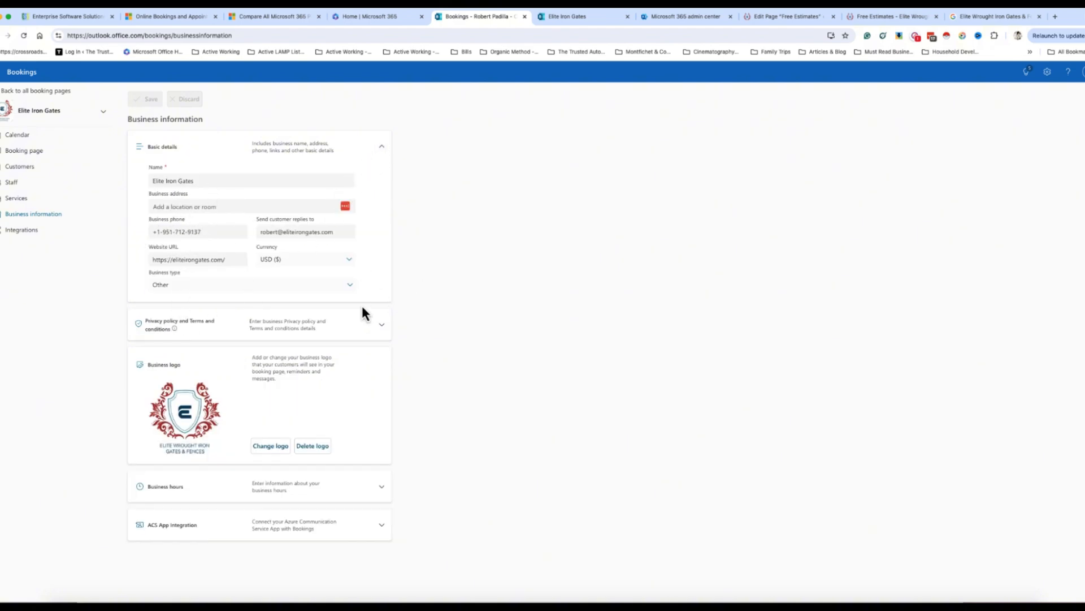
pyautogui.click(382, 325)
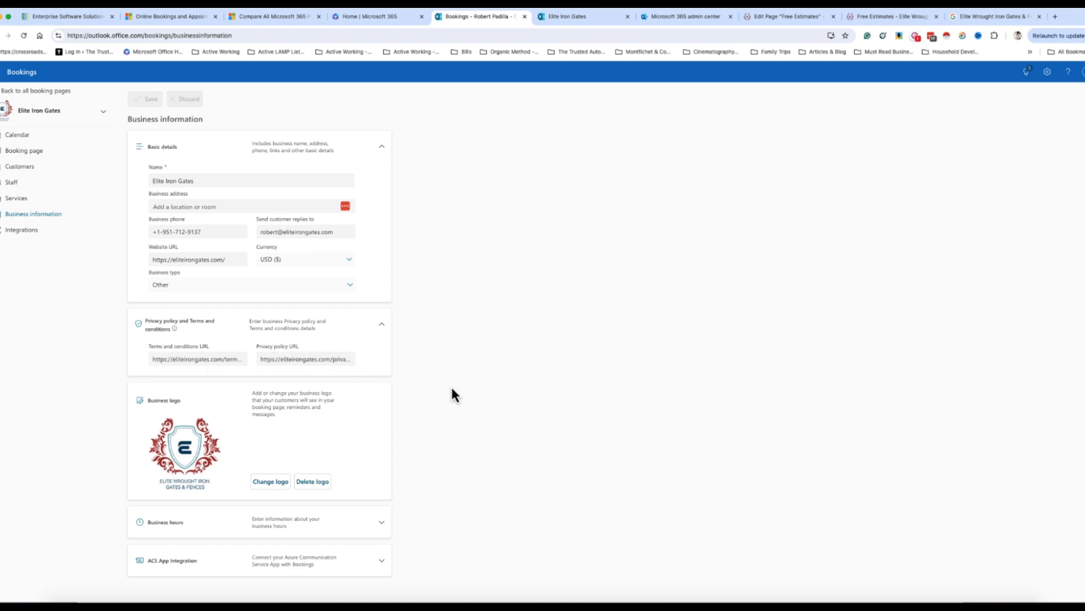
pyautogui.click(382, 523)
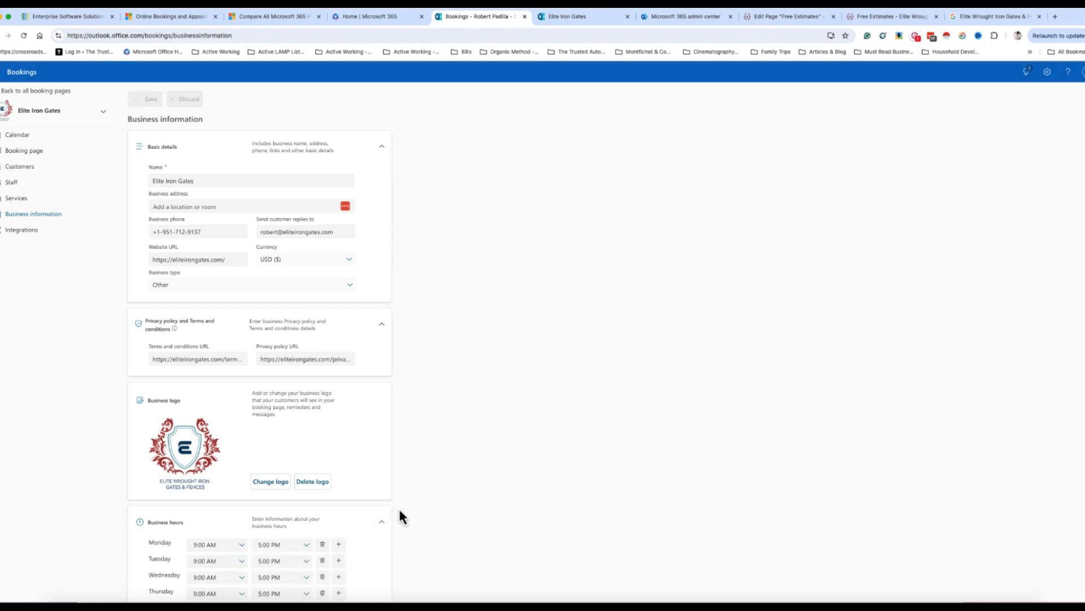
pyautogui.scroll(-2, 337, 509)
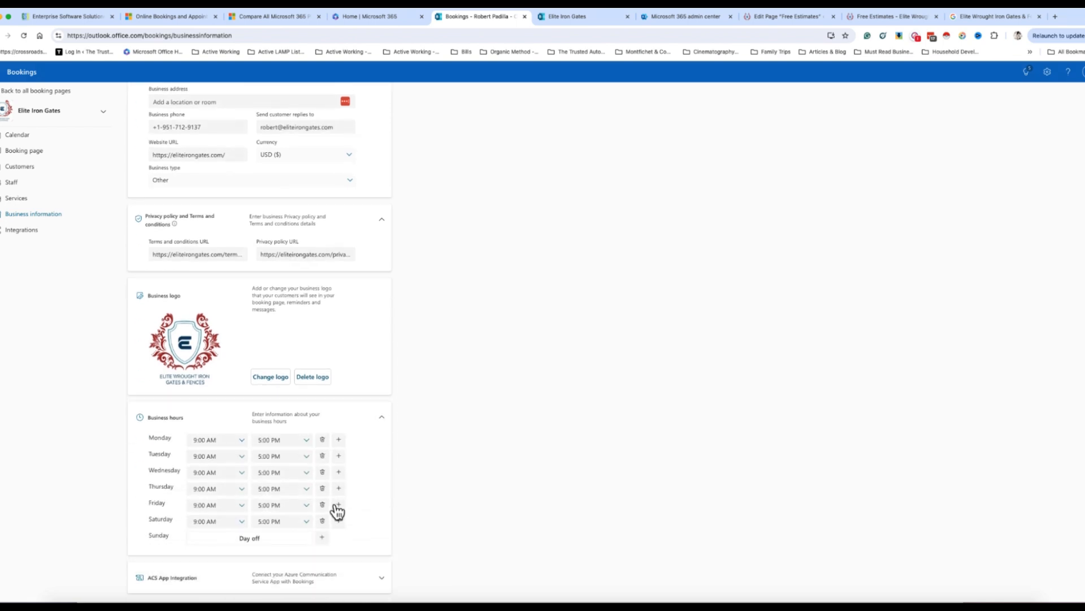
pyautogui.click(382, 578)
pyautogui.scroll(-2, 373, 545)
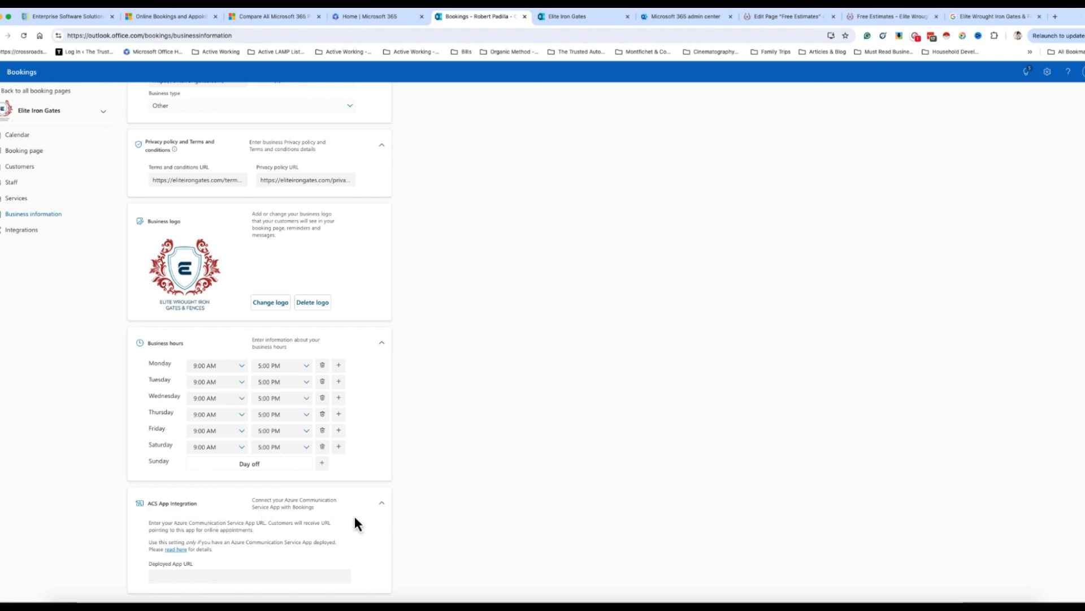
pyautogui.click(380, 511)
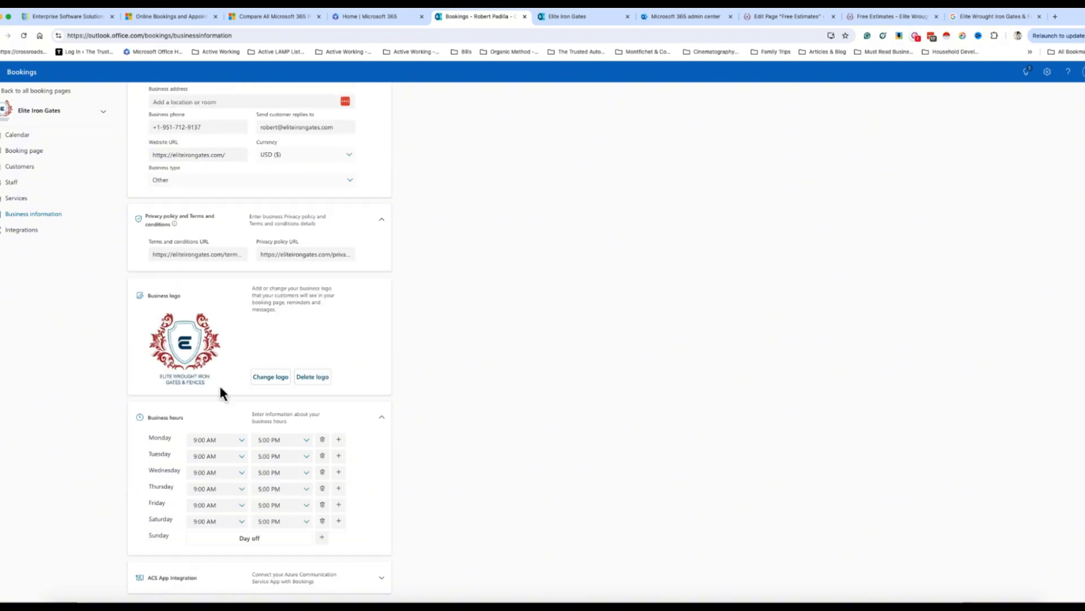
# View the available integrations and copy the link of the public booking page
pyautogui.click(34, 232)
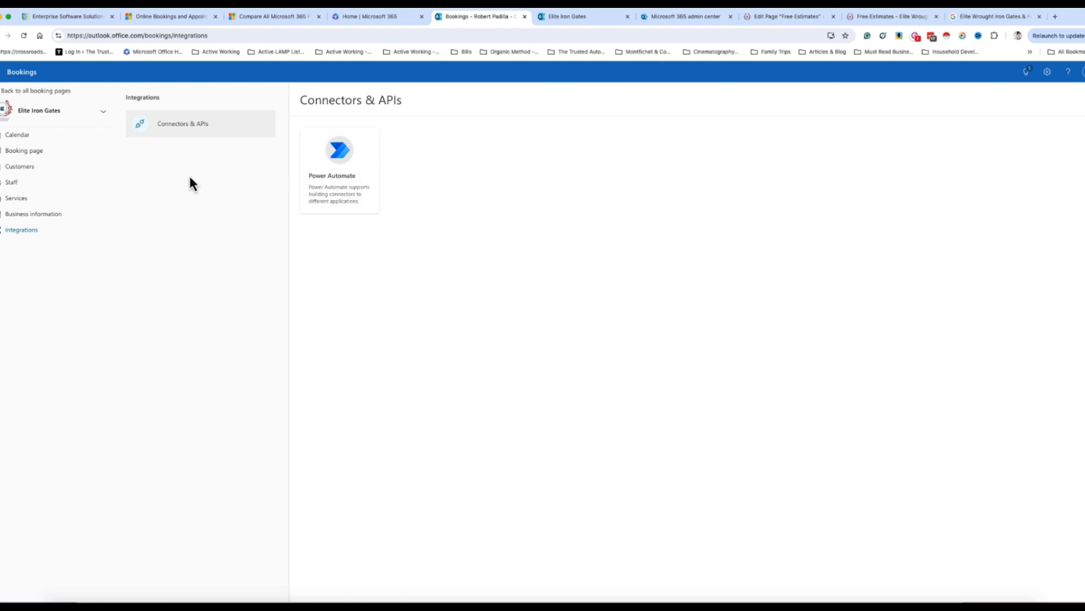
pyautogui.click(27, 151)
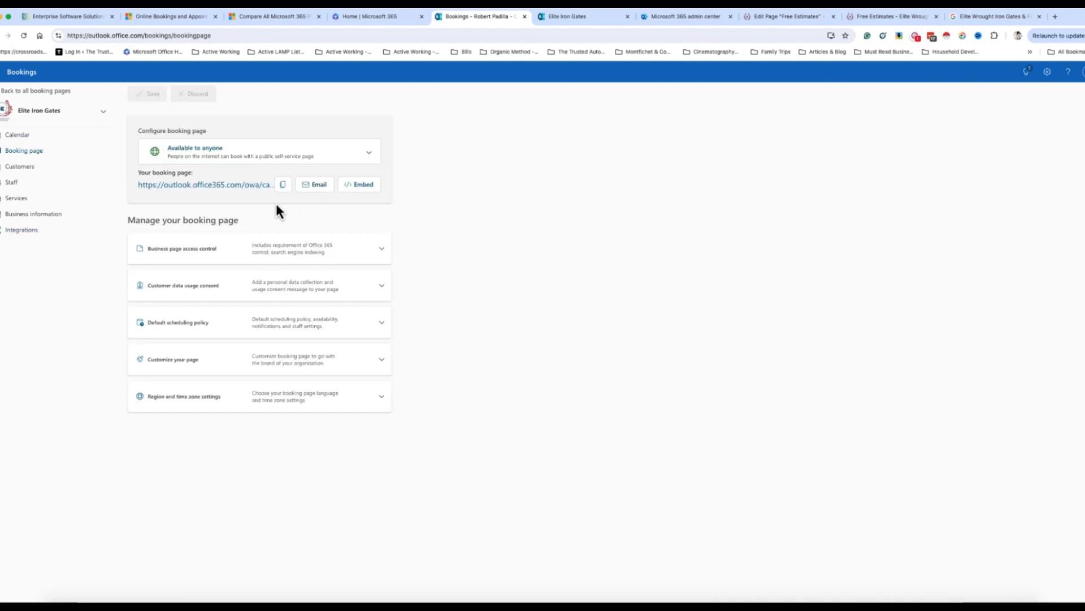
pyautogui.click(281, 188)
# Look over the public Elite Iron Gates booking page, from the service choices to the customer details form and footer
pyautogui.click(579, 18)
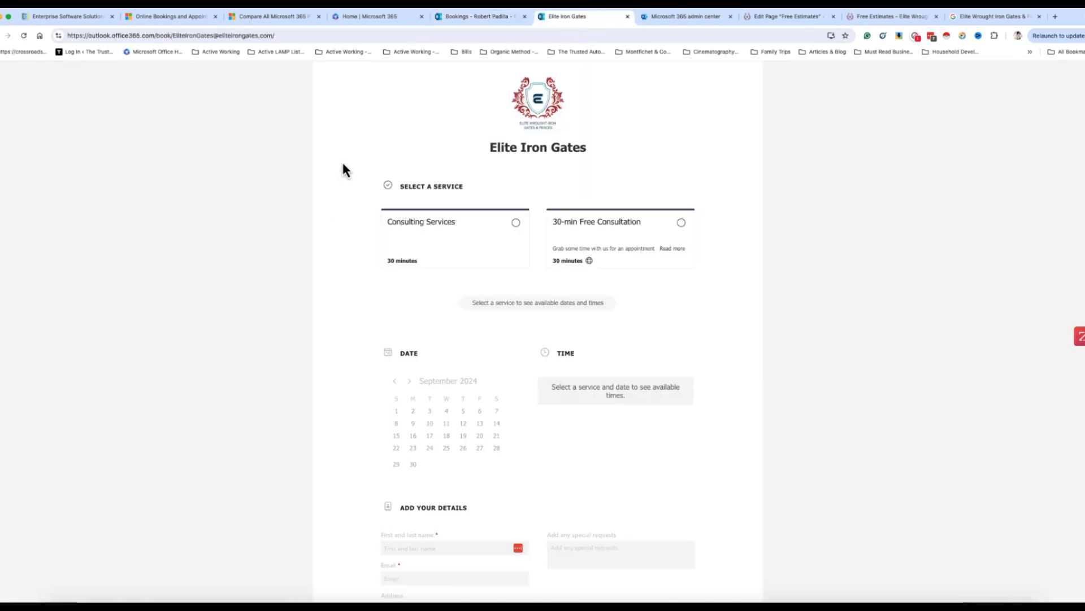
pyautogui.scroll(-4, 729, 274)
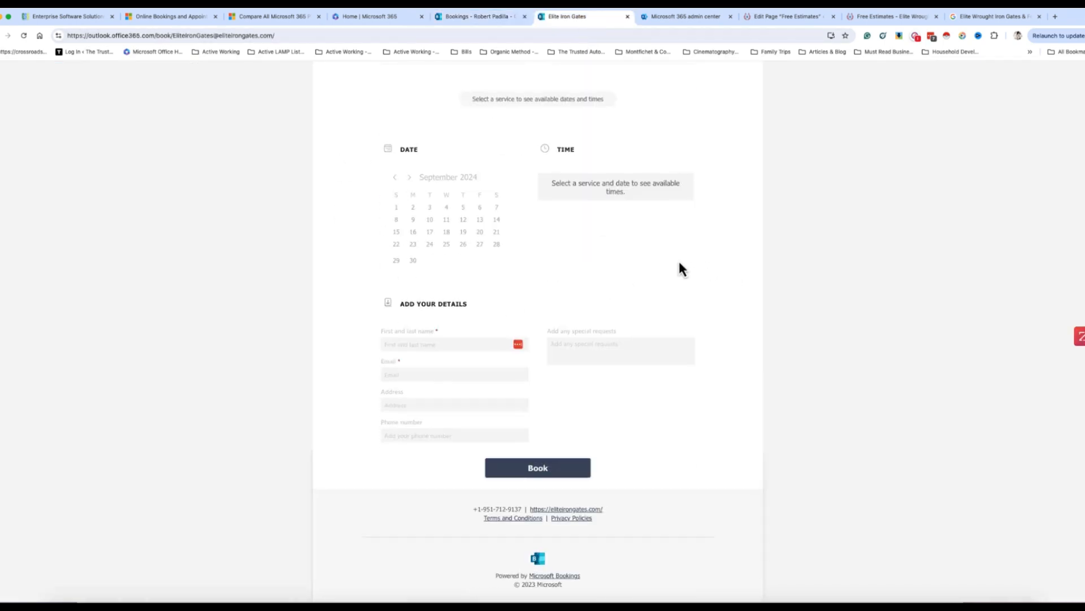
pyautogui.scroll(4, 678, 268)
pyautogui.scroll(-3, 676, 266)
pyautogui.scroll(3, 675, 266)
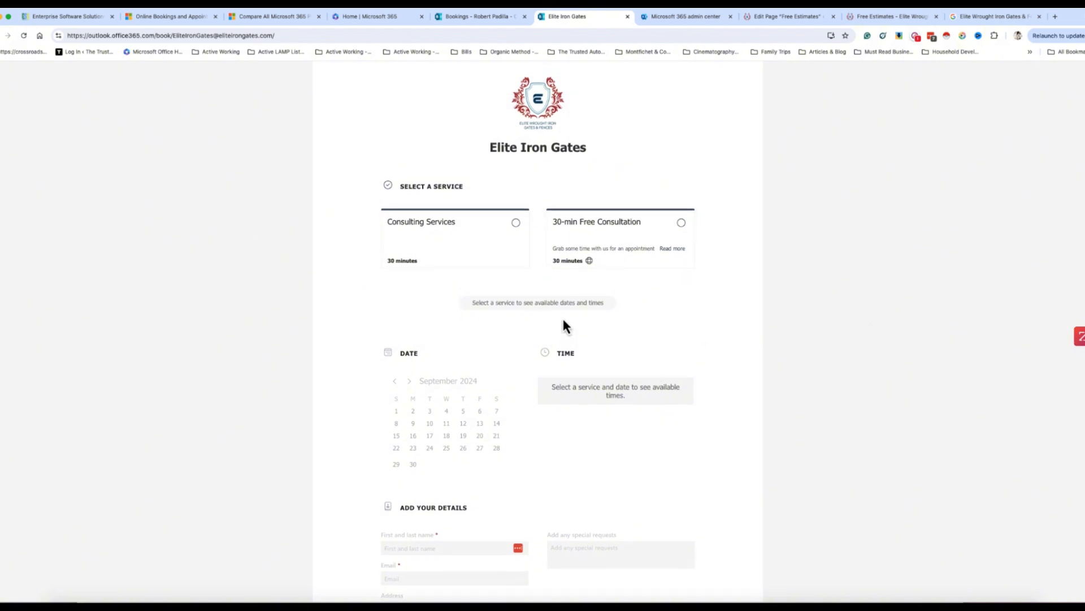
pyautogui.scroll(-2, 563, 321)
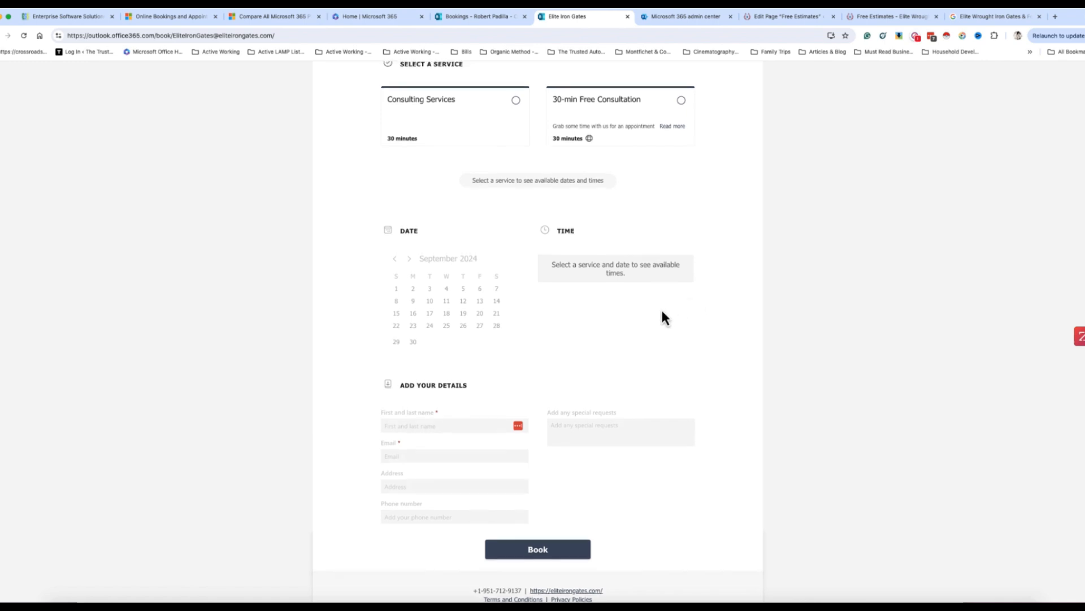
pyautogui.scroll(1, 662, 315)
# Select the 30-min Free Consultation, try the 11:00 AM and 12:30 PM slots, and check September 21 before choosing September 23
pyautogui.click(609, 188)
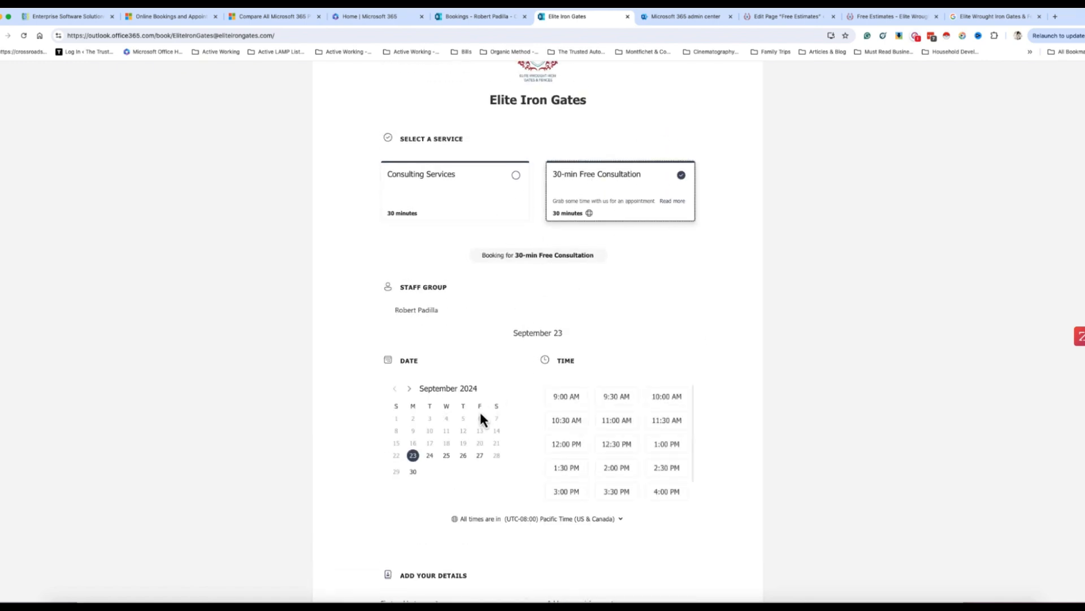
pyautogui.click(616, 423)
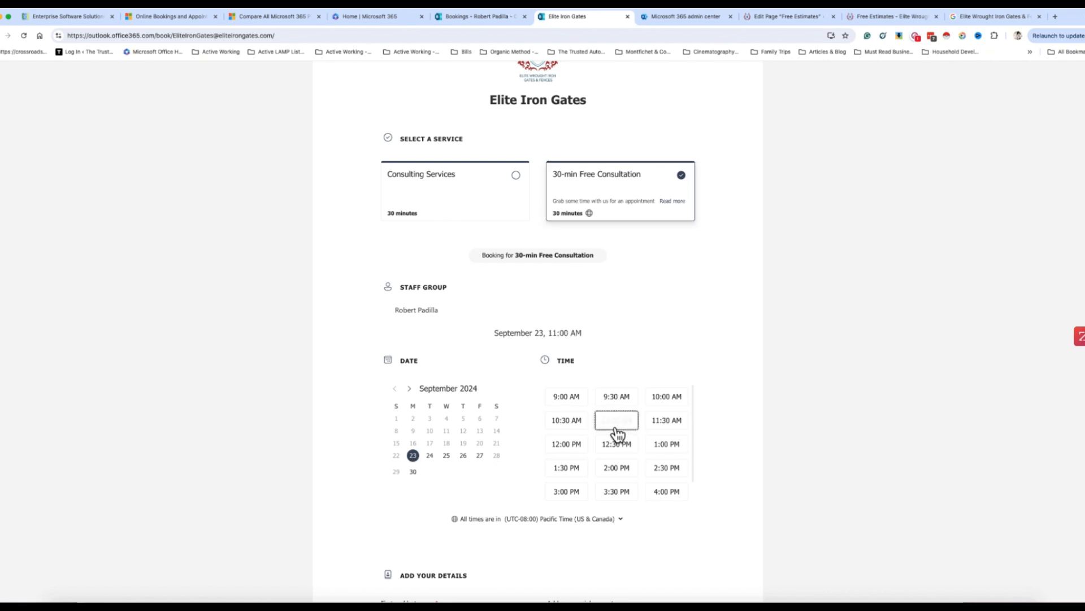
pyautogui.click(620, 450)
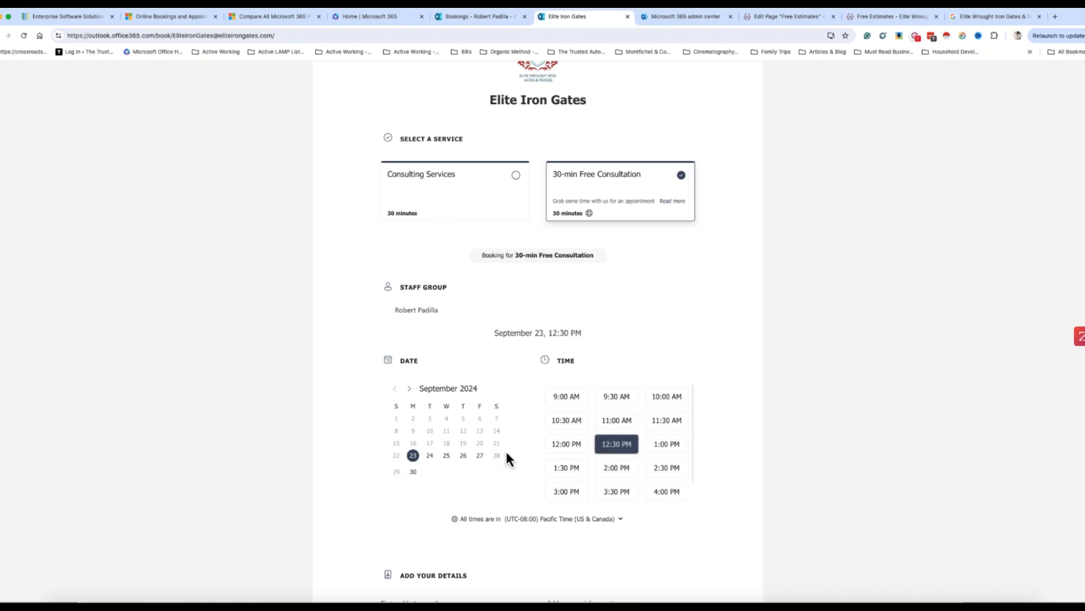
pyautogui.click(497, 444)
pyautogui.click(413, 456)
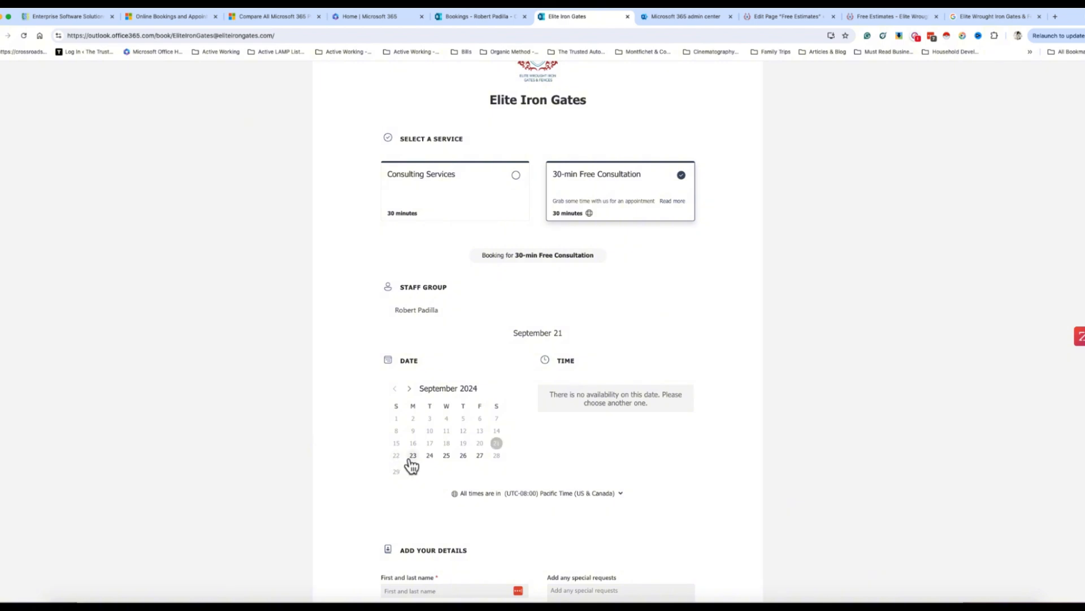
# Try the 12:30 PM slot on September 23, switch it to 3:30 PM, and briefly revisit the Bookings configuration page
pyautogui.click(627, 446)
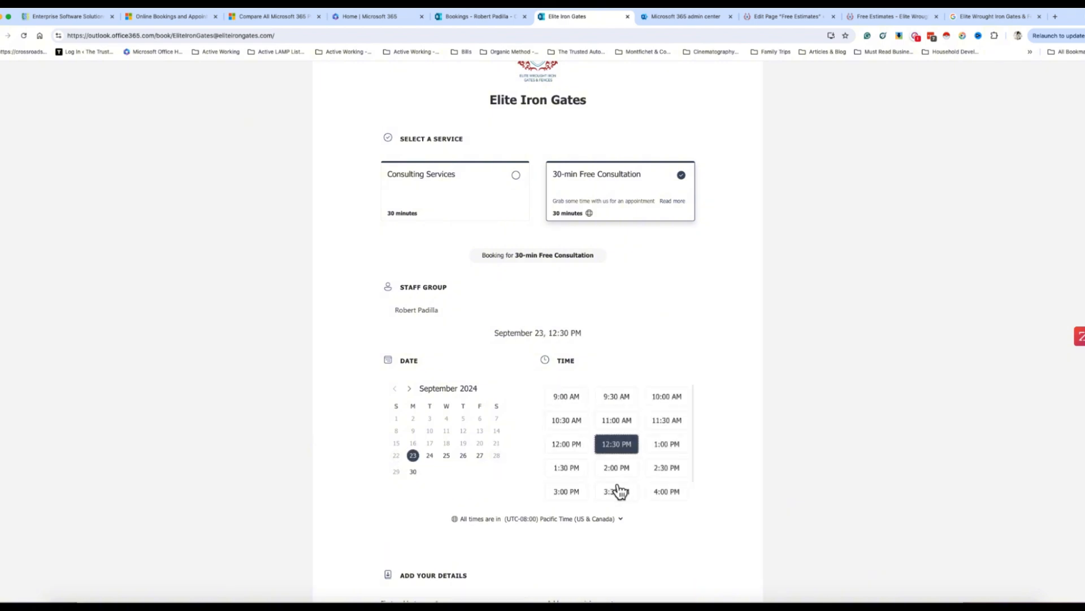
pyautogui.click(616, 491)
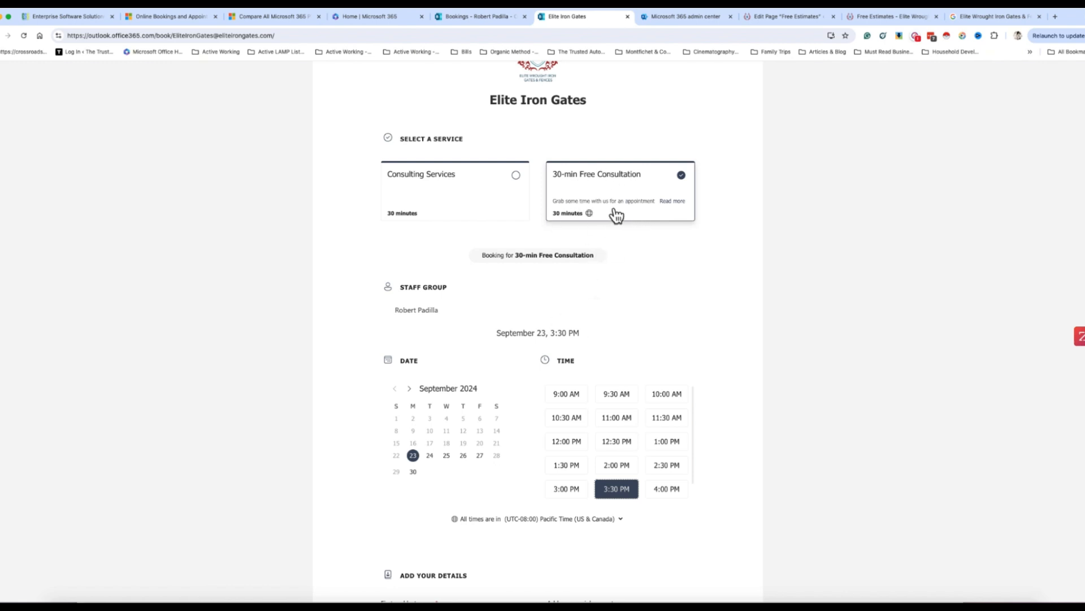
pyautogui.click(474, 17)
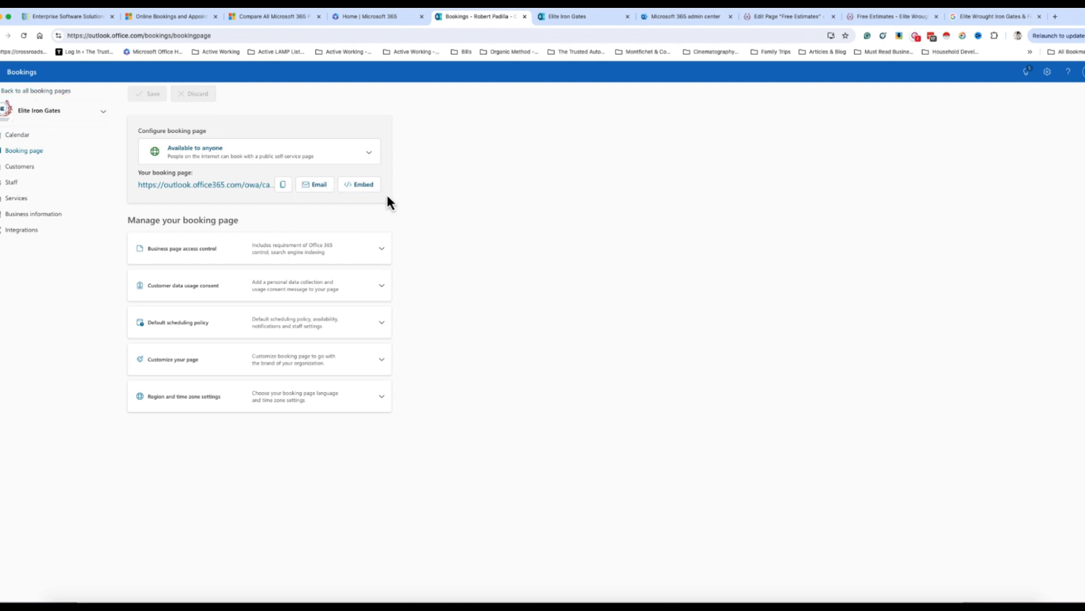
pyautogui.click(574, 17)
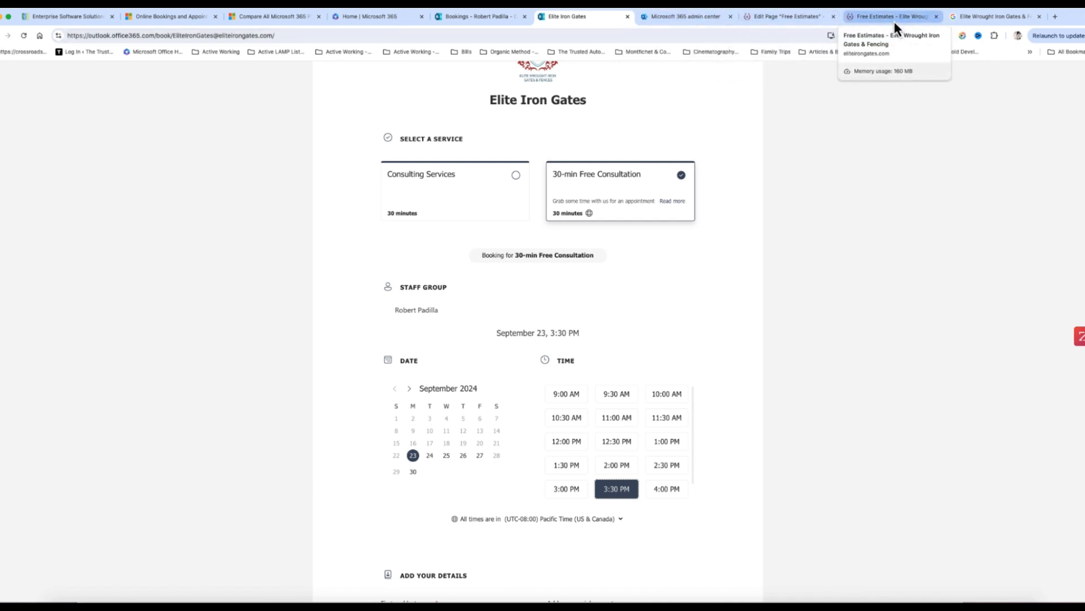
# Switch to the WordPress editor and look over the row layout of the Free Estimates page
pyautogui.click(768, 19)
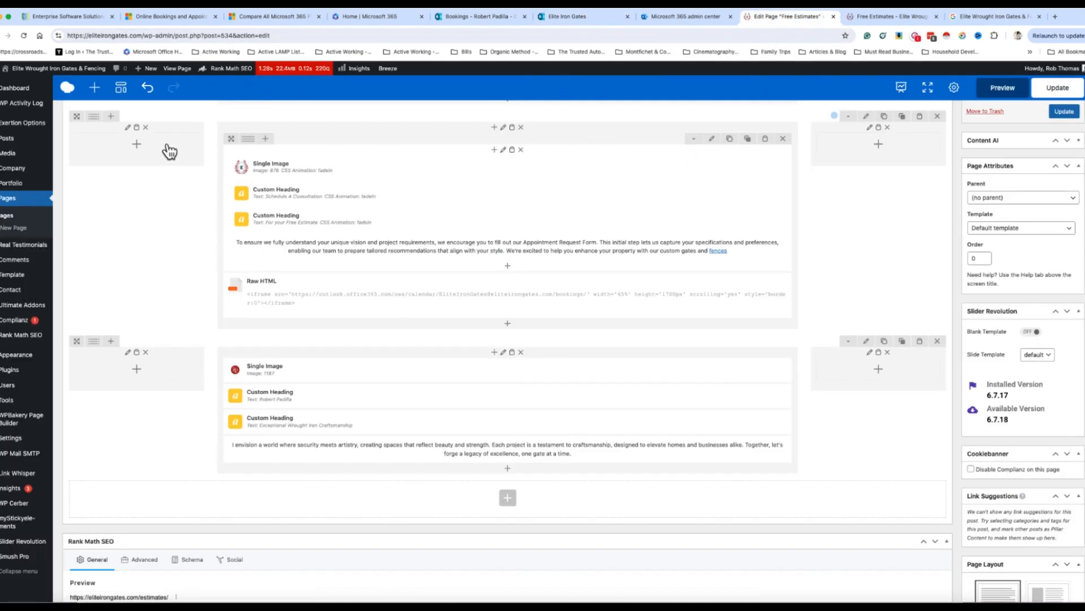
pyautogui.scroll(5, 113, 230)
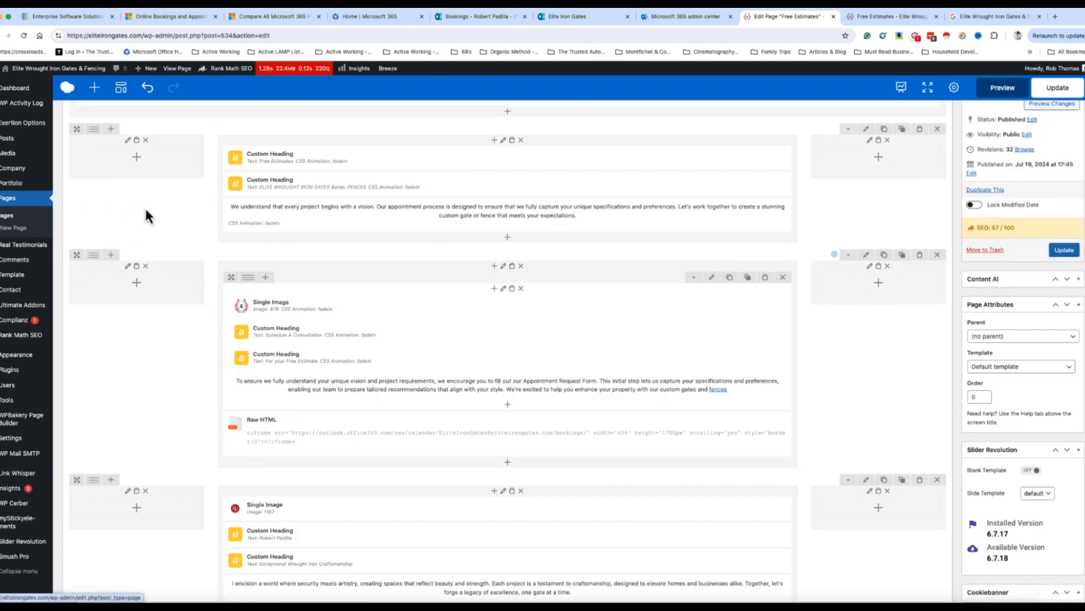
pyautogui.scroll(1, 334, 151)
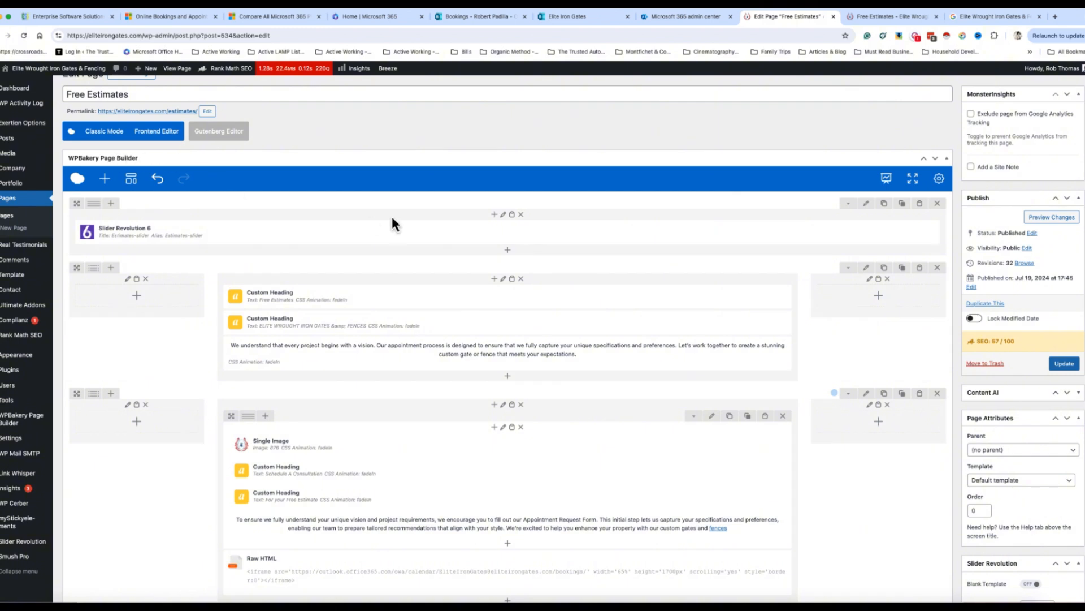
pyautogui.scroll(-1, 393, 219)
pyautogui.scroll(-3, 394, 228)
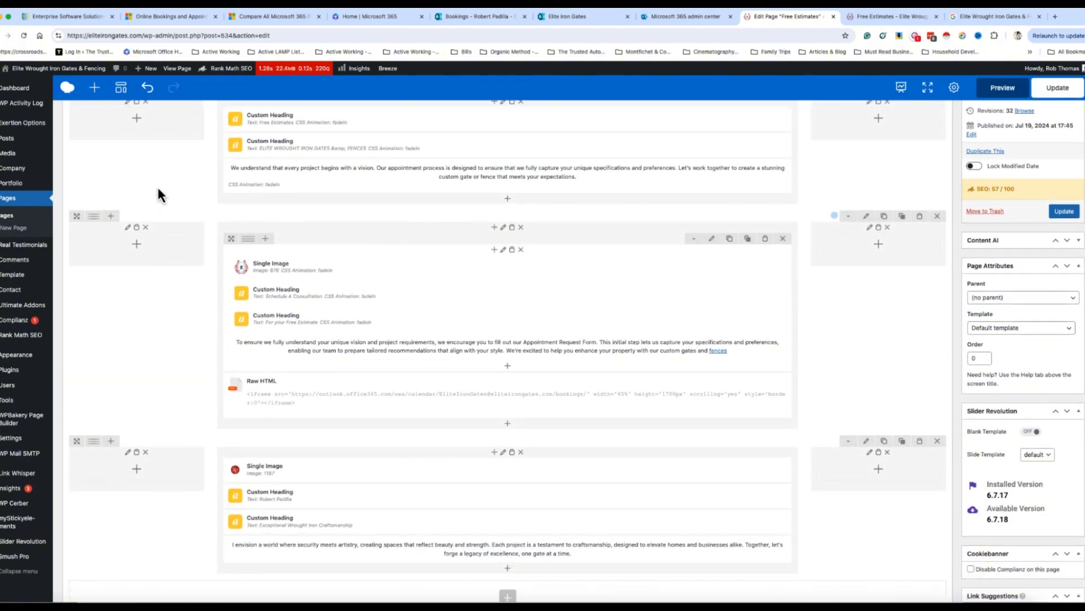
pyautogui.scroll(3, 158, 184)
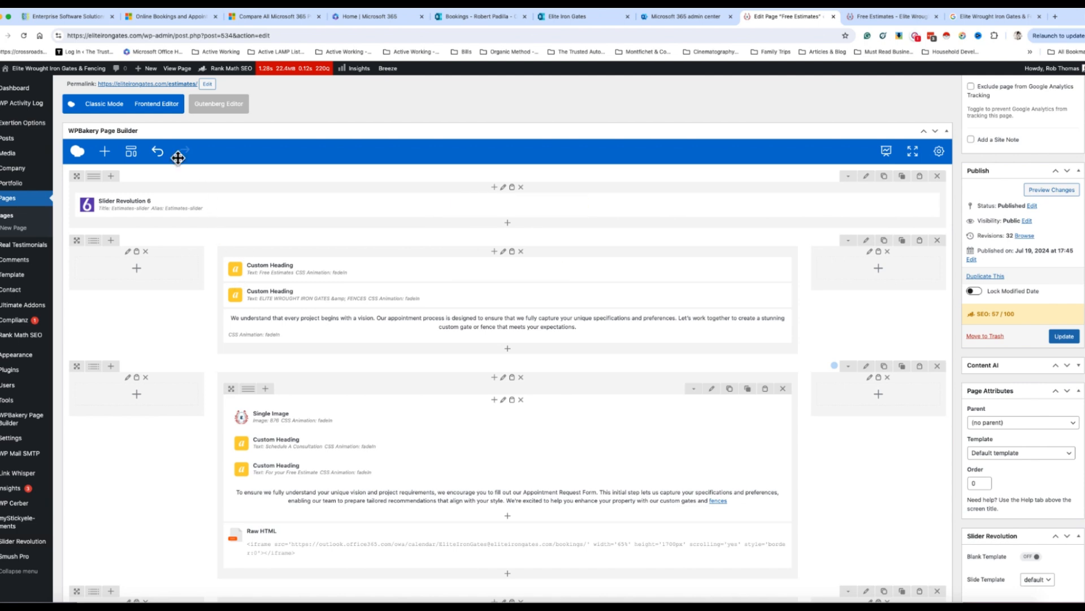
# Browse the page builder's catalogue of elements, including Raw HTML, and close it without adding anything
pyautogui.click(105, 151)
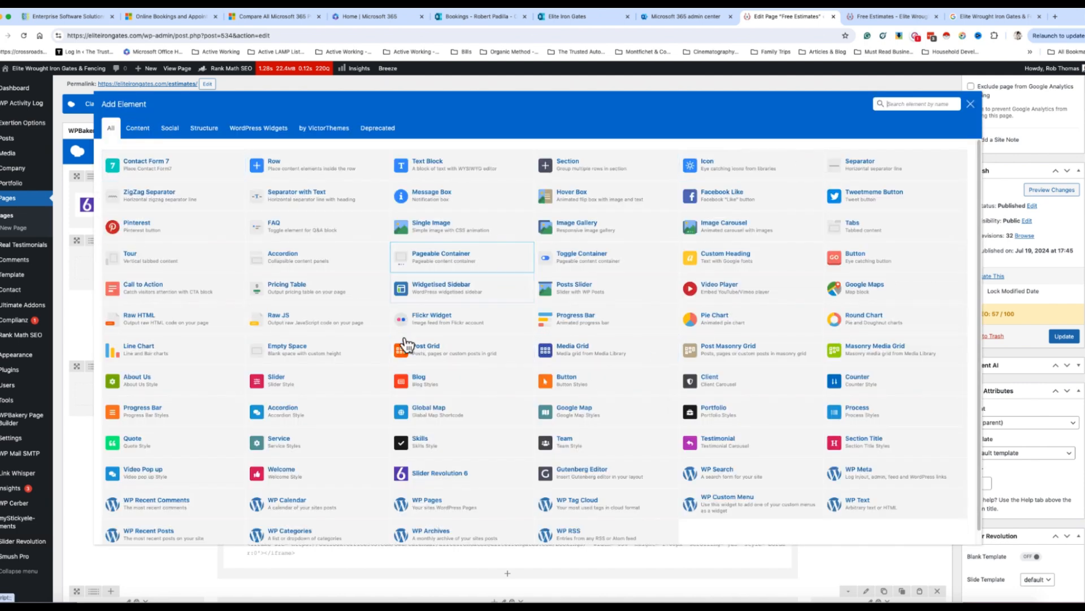
pyautogui.scroll(-1, 325, 382)
pyautogui.scroll(2, 326, 383)
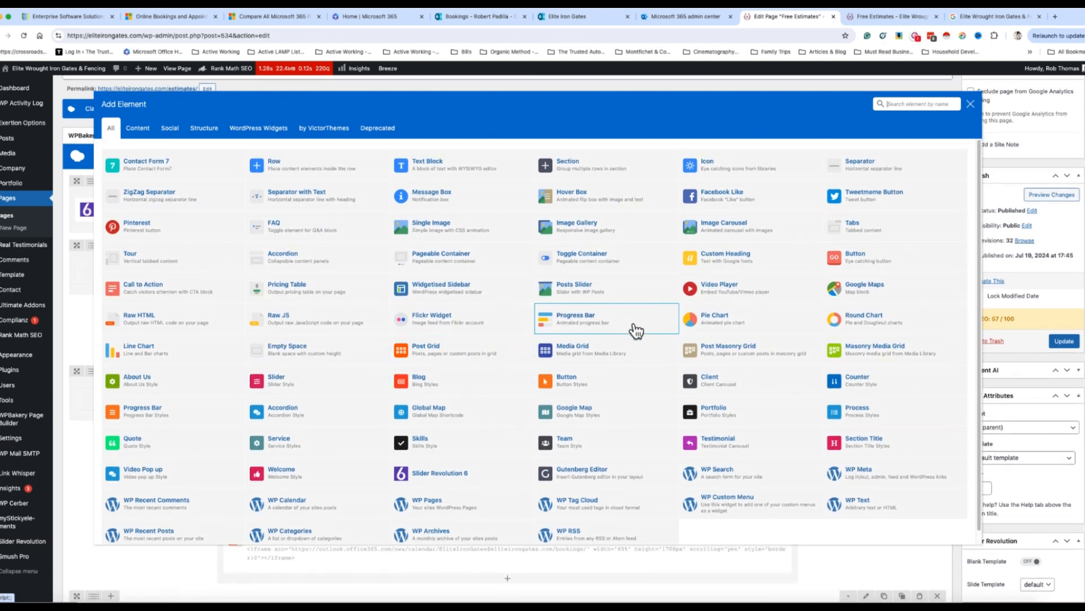
pyautogui.click(970, 107)
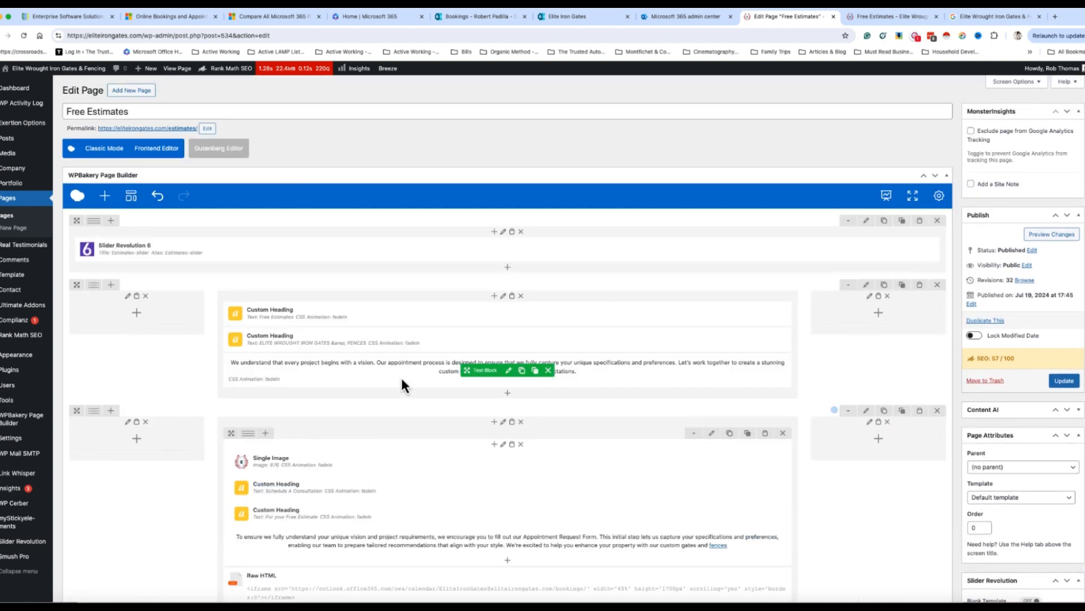
# Open the settings of the Raw HTML element under the consultation text and select its whole iframe code
pyautogui.scroll(-5, 401, 378)
pyautogui.scroll(1, 348, 360)
pyautogui.scroll(1, 305, 305)
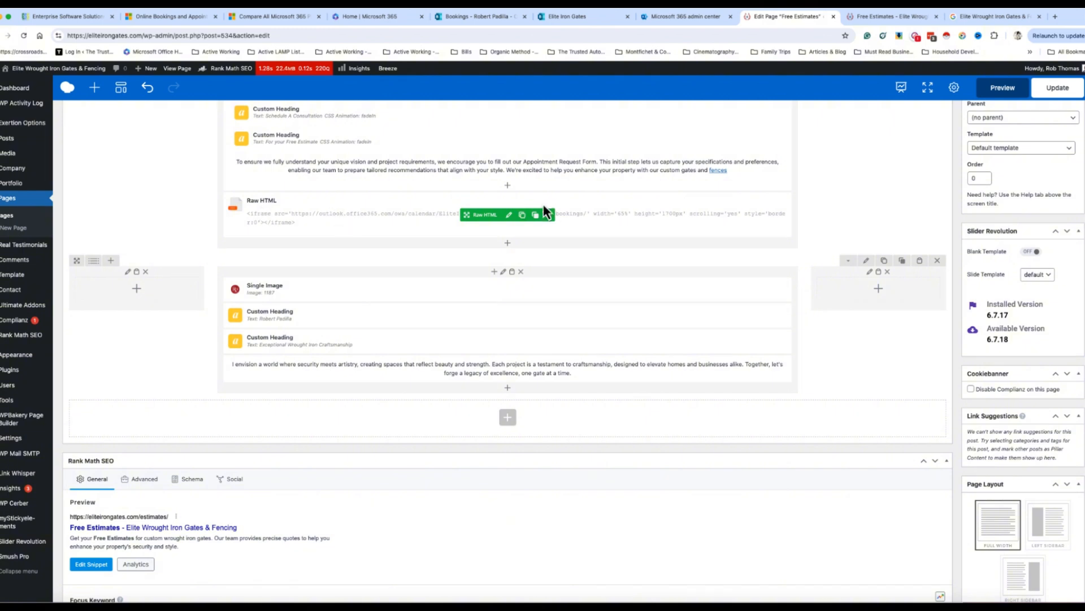
pyautogui.click(509, 215)
pyautogui.moveTo(789, 174); pyautogui.dragTo(545, 165)
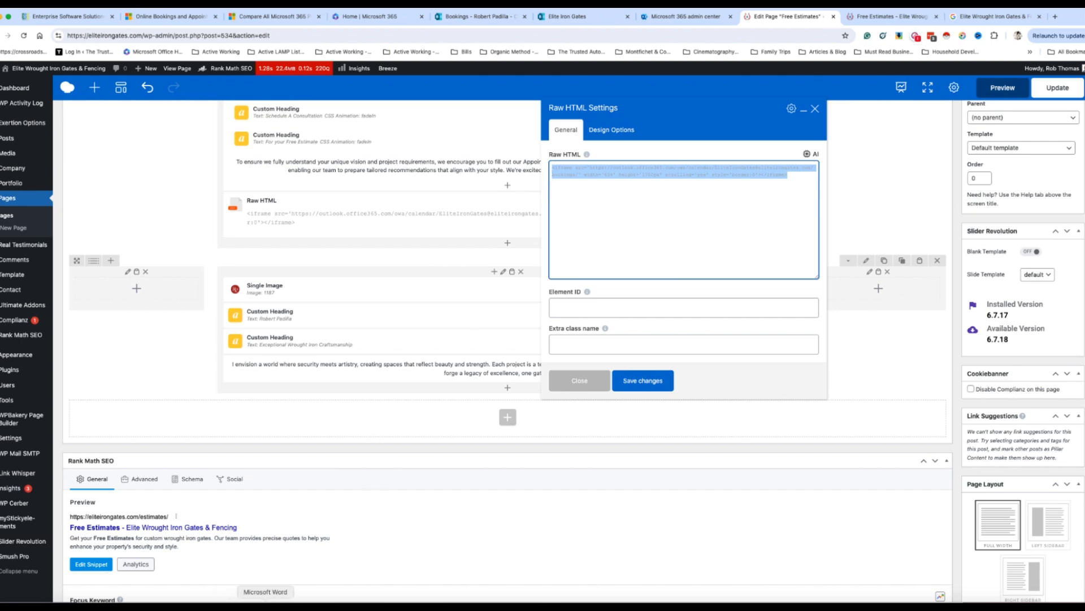
# Switch to the Word document containing the iframe embed code and reposition its window over the browser
pyautogui.rightClick(266, 606)
pyautogui.click(913, 568)
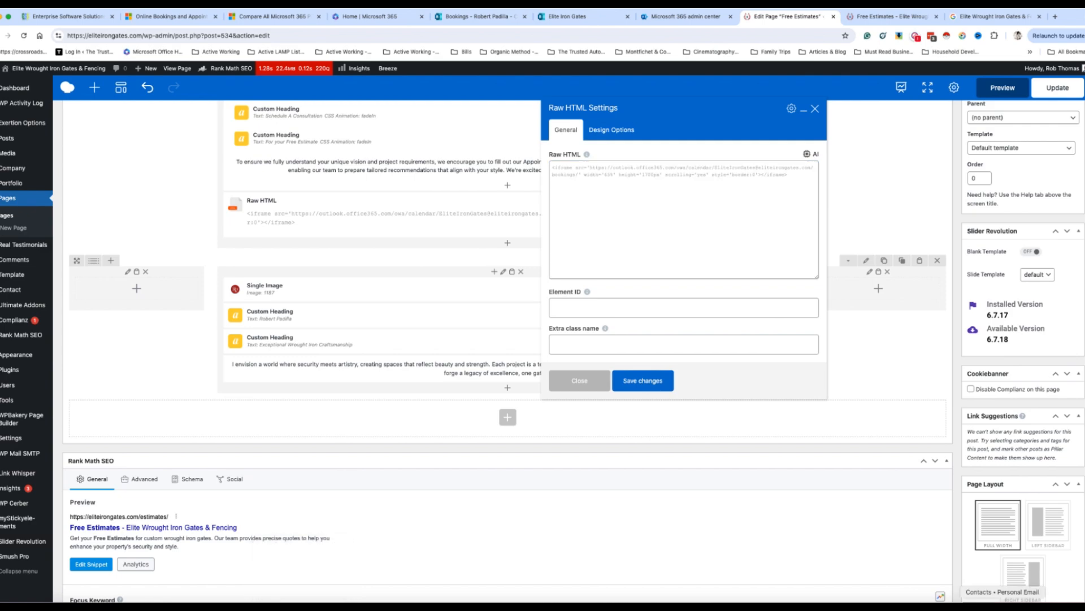
pyautogui.click(1002, 606)
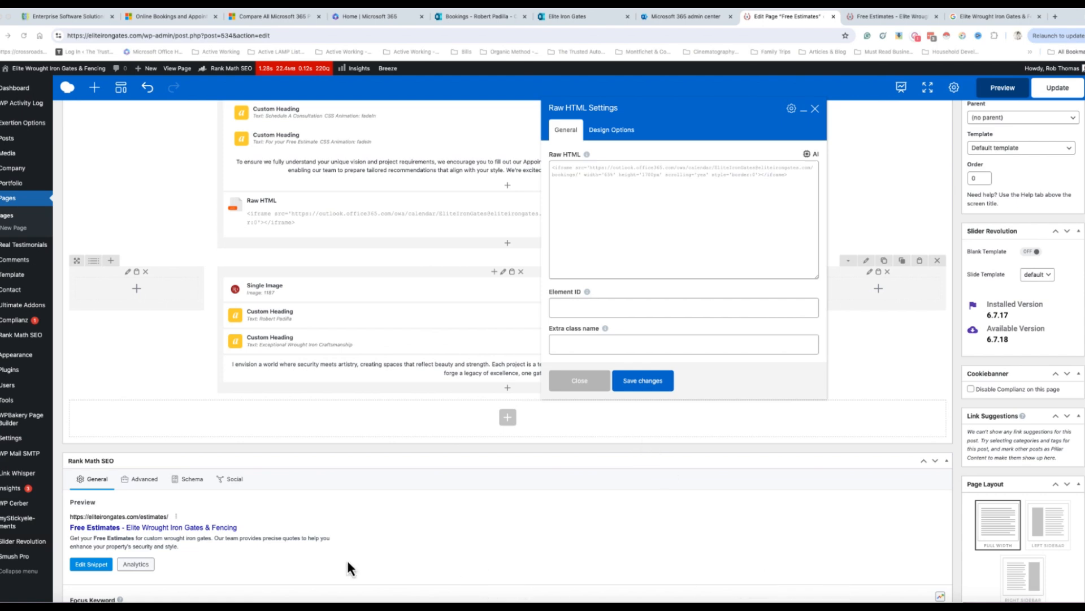
pyautogui.click(265, 606)
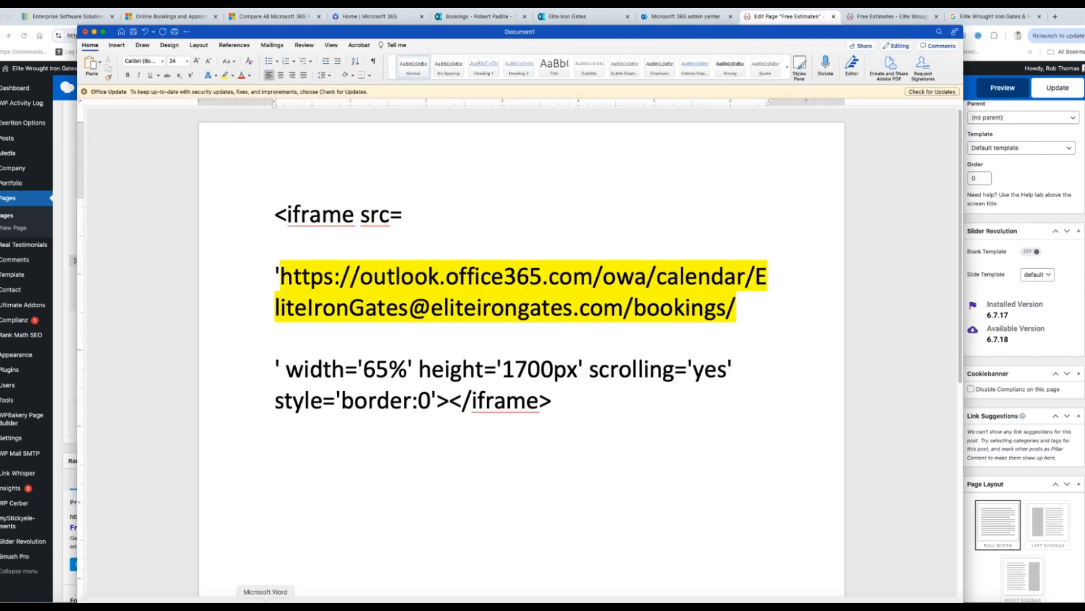
pyautogui.moveTo(364, 37); pyautogui.dragTo(487, 81)
# Return to the Elite Iron Gates booking page settings in Bookings, open the embed options, and copy the link version of the code
pyautogui.click(473, 17)
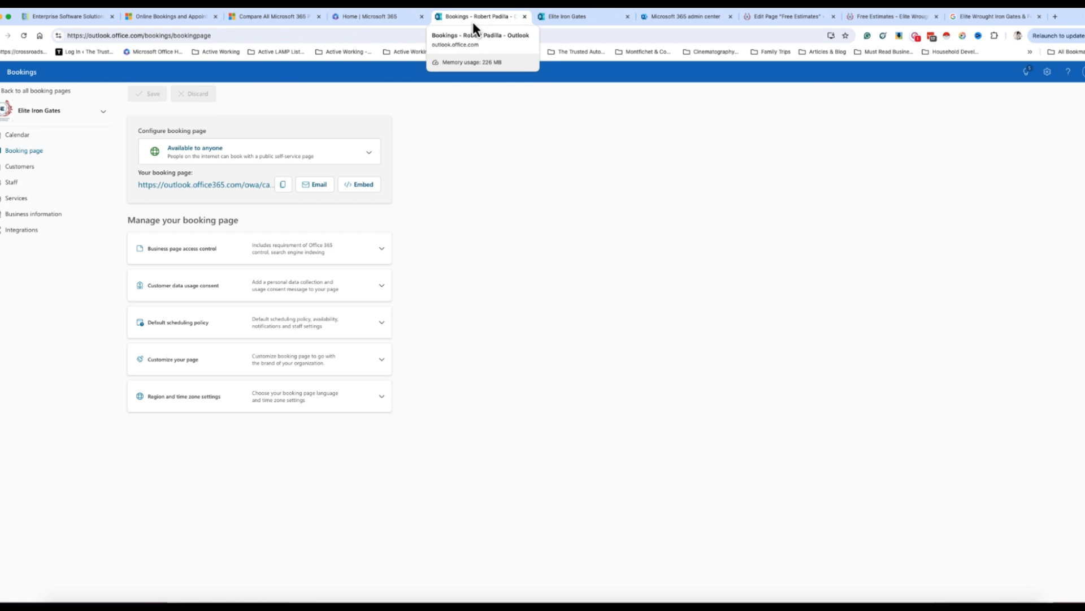
pyautogui.click(606, 21)
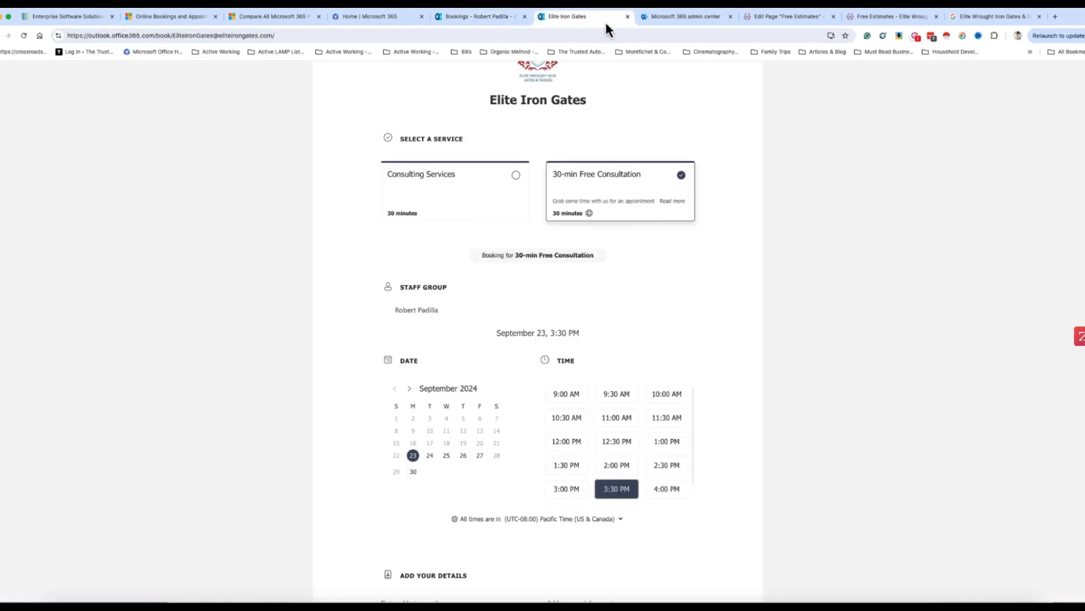
pyautogui.click(684, 19)
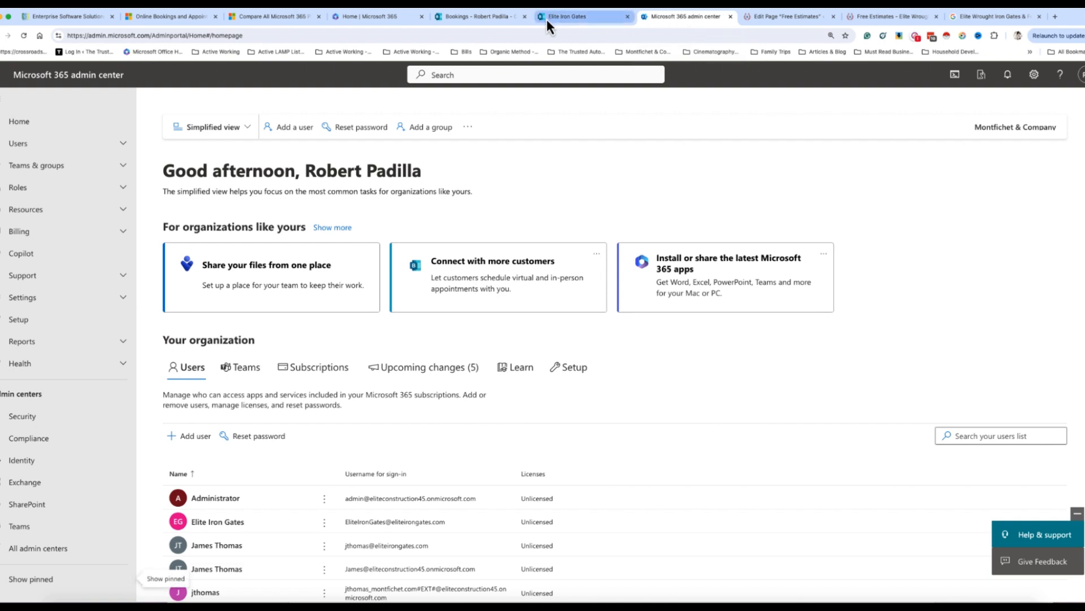
pyautogui.click(564, 22)
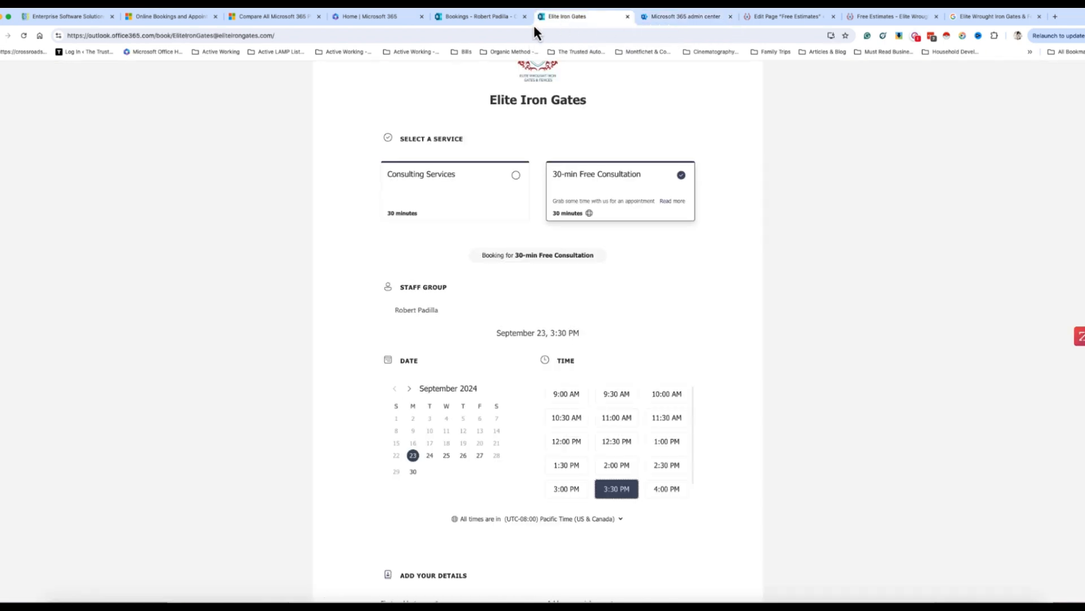
pyautogui.click(473, 23)
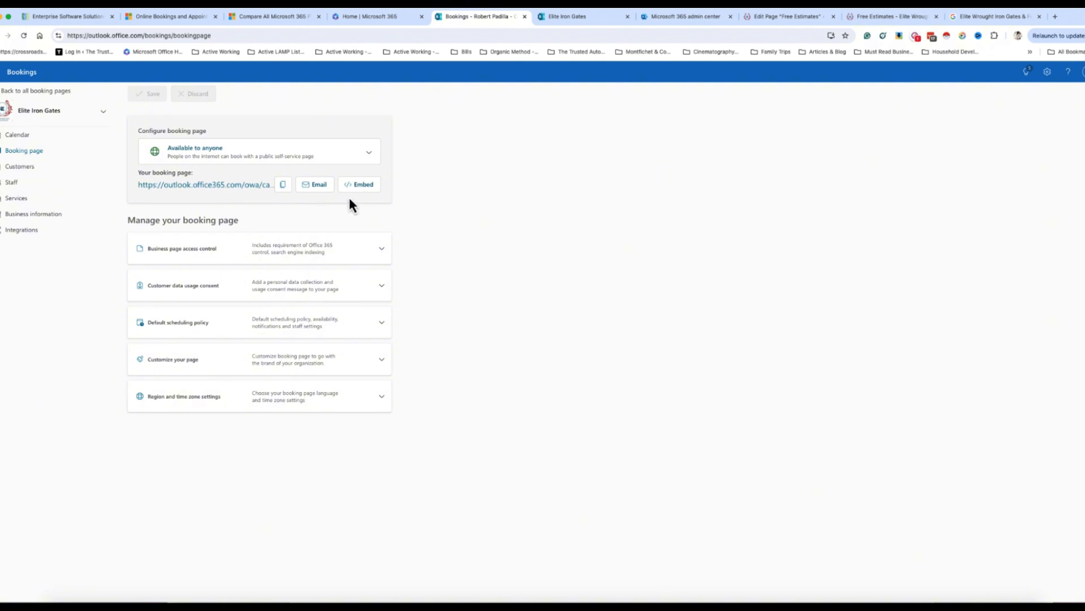
pyautogui.click(366, 194)
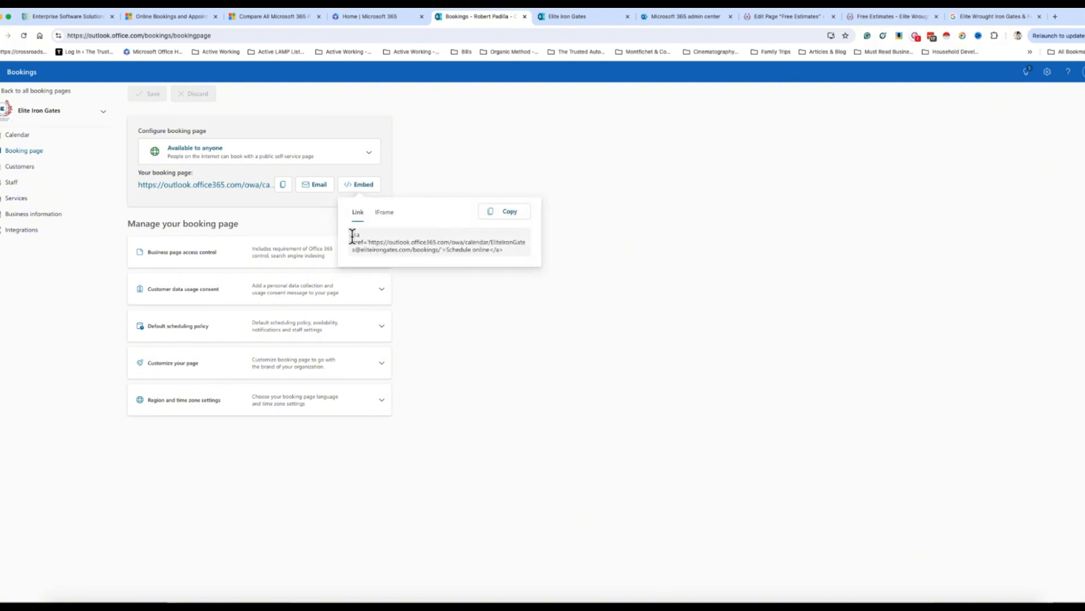
pyautogui.moveTo(352, 235); pyautogui.dragTo(500, 254)
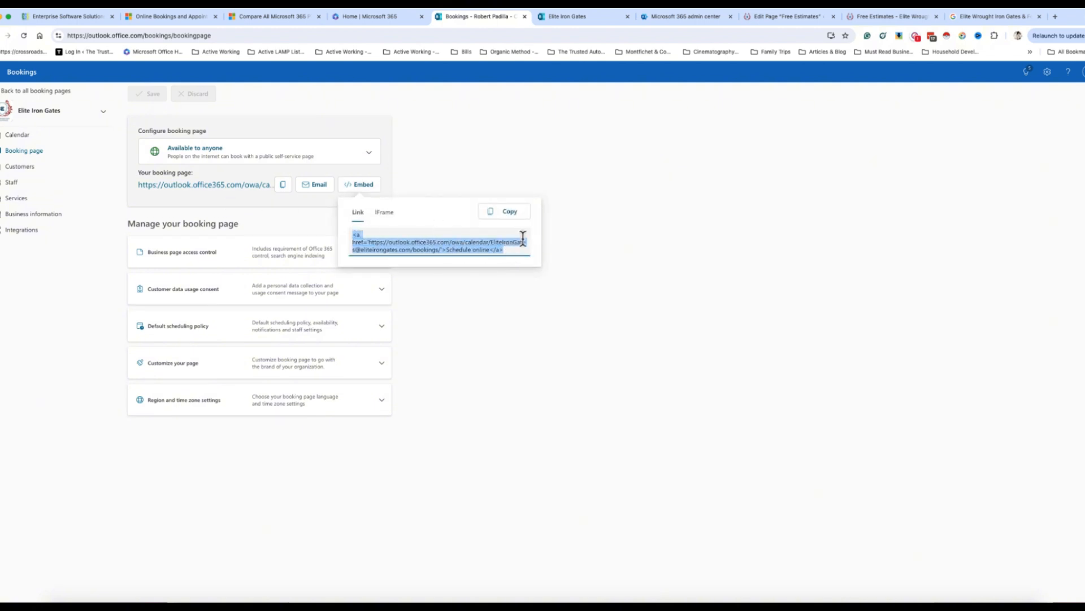
pyautogui.click(859, 145)
# Switch back to the Word document and paste the Schedule online link code below the iframe code
pyautogui.click(783, 16)
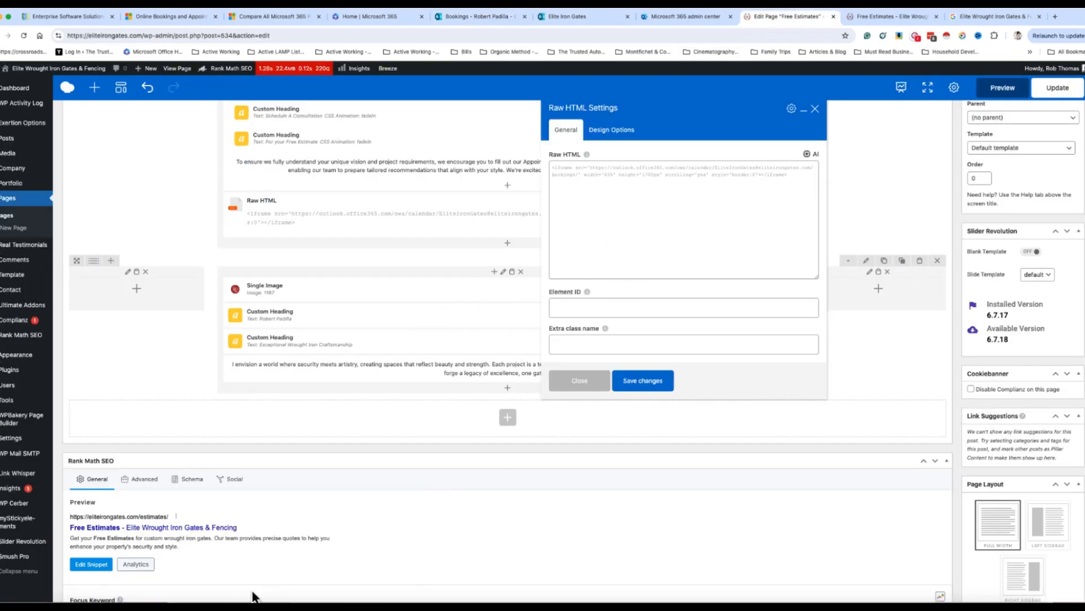
pyautogui.click(265, 606)
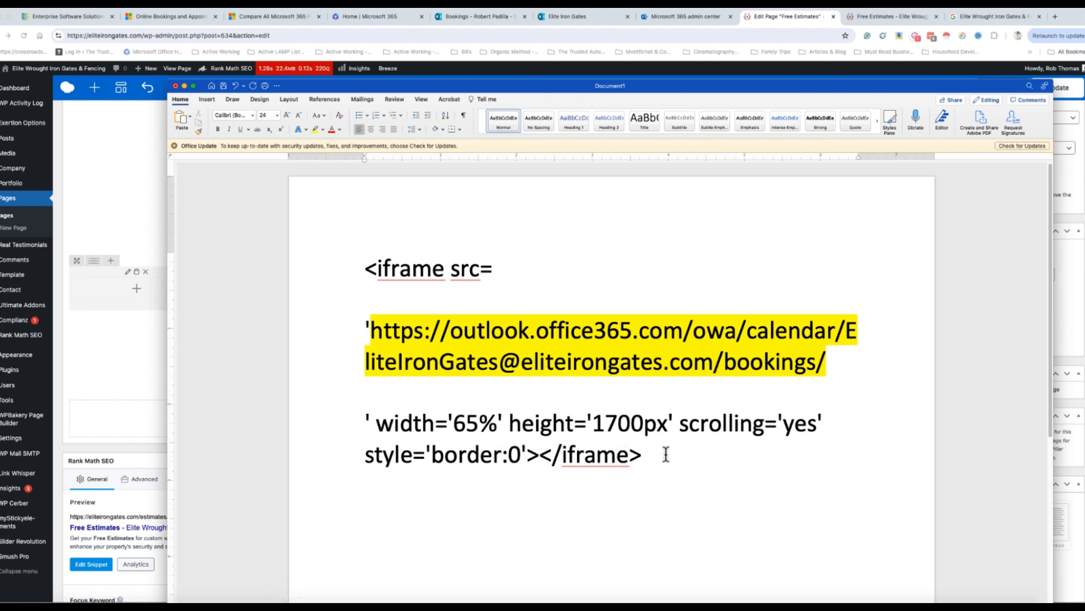
pyautogui.press('super+v')
pyautogui.scroll(-2, 648, 450)
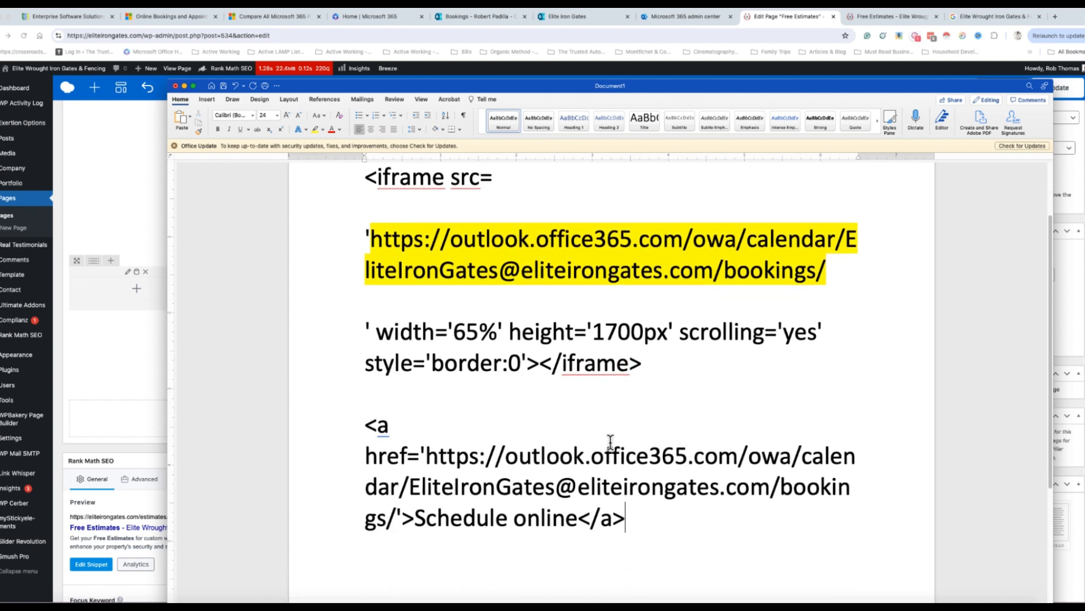
# Highlight "<a" and ">Schedule online</a>" in red in the pasted link code, and select the iframe wrapper parts for comparison
pyautogui.moveTo(427, 457); pyautogui.dragTo(411, 505)
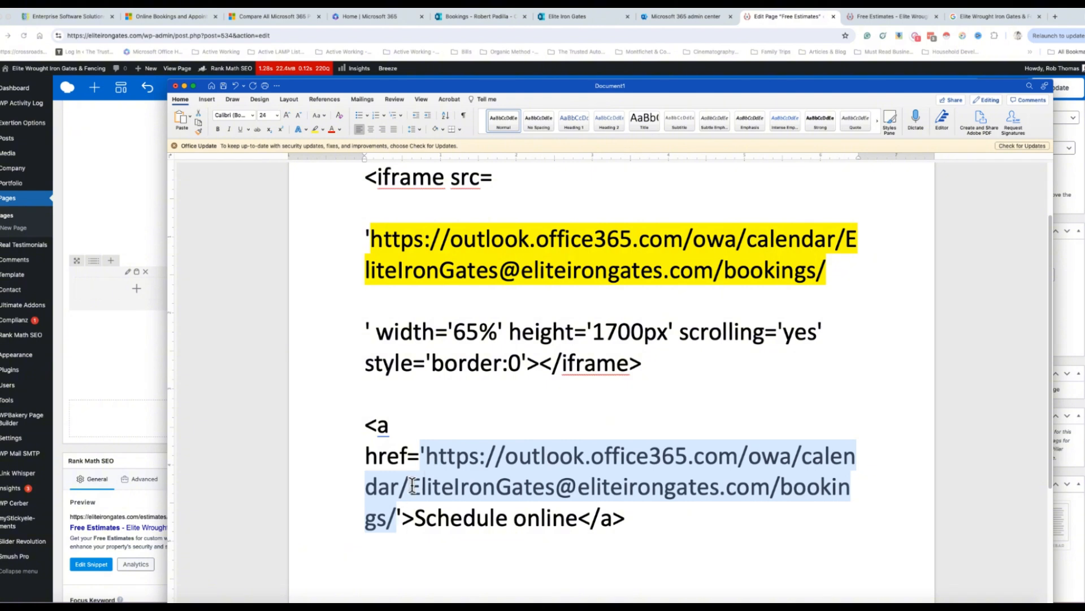
pyautogui.moveTo(626, 518); pyautogui.dragTo(402, 521)
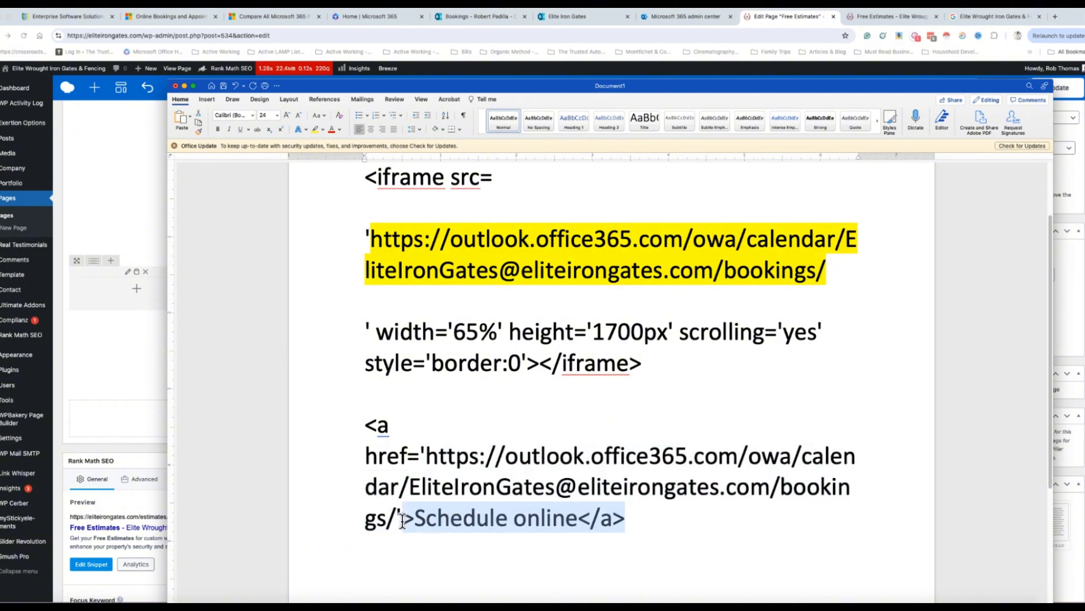
pyautogui.click(322, 130)
pyautogui.click(320, 162)
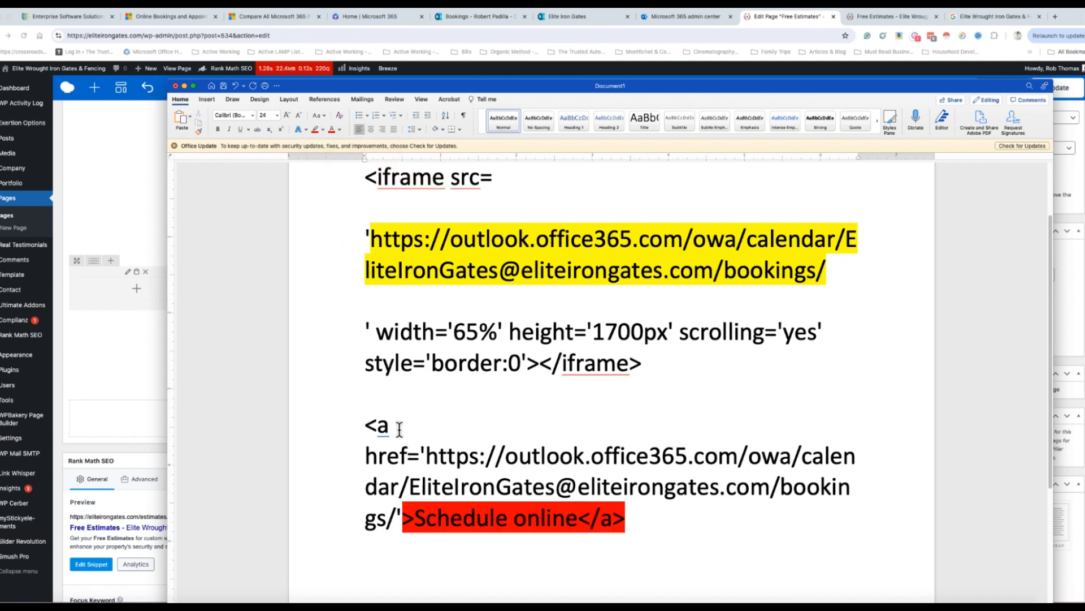
pyautogui.moveTo(399, 428); pyautogui.dragTo(349, 412)
pyautogui.click(315, 129)
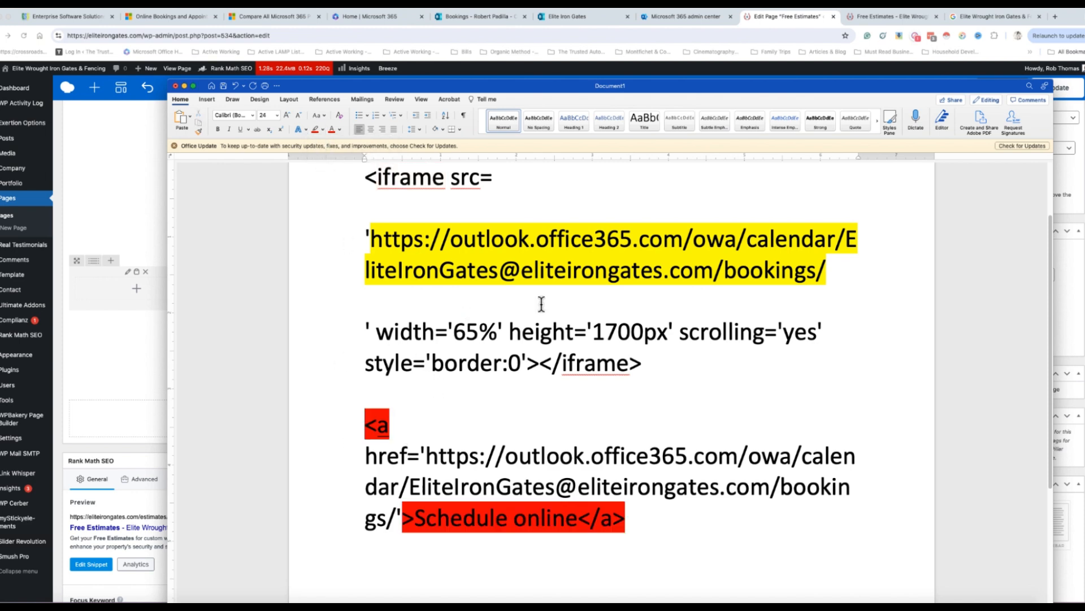
pyautogui.moveTo(645, 366); pyautogui.dragTo(380, 331)
pyautogui.moveTo(506, 183); pyautogui.dragTo(352, 185)
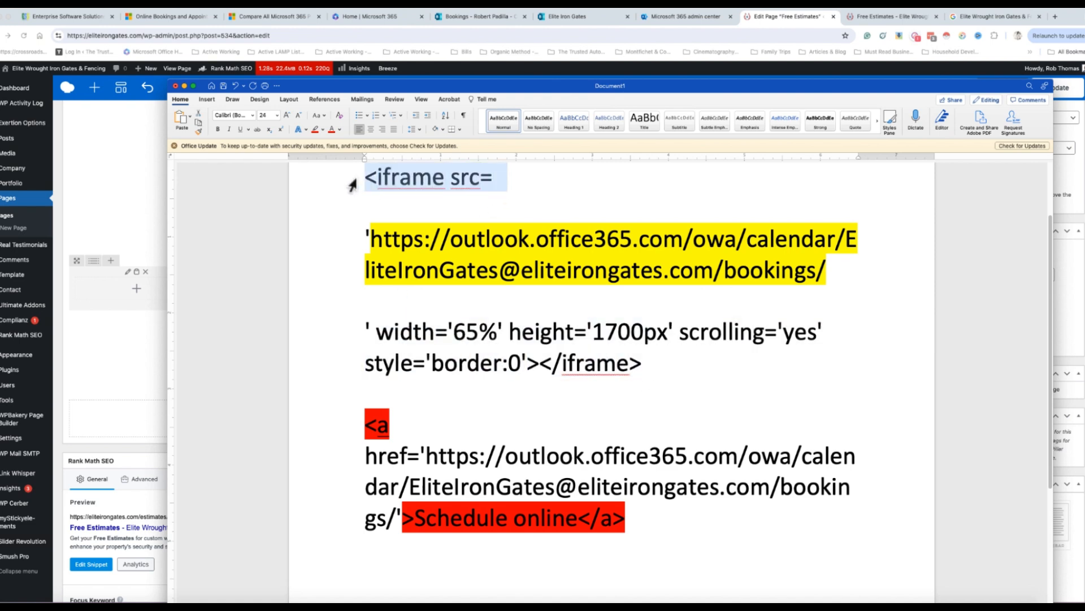
# Return to the WordPress Free Estimates editor and close the Raw HTML settings without saving changes
pyautogui.click(882, 17)
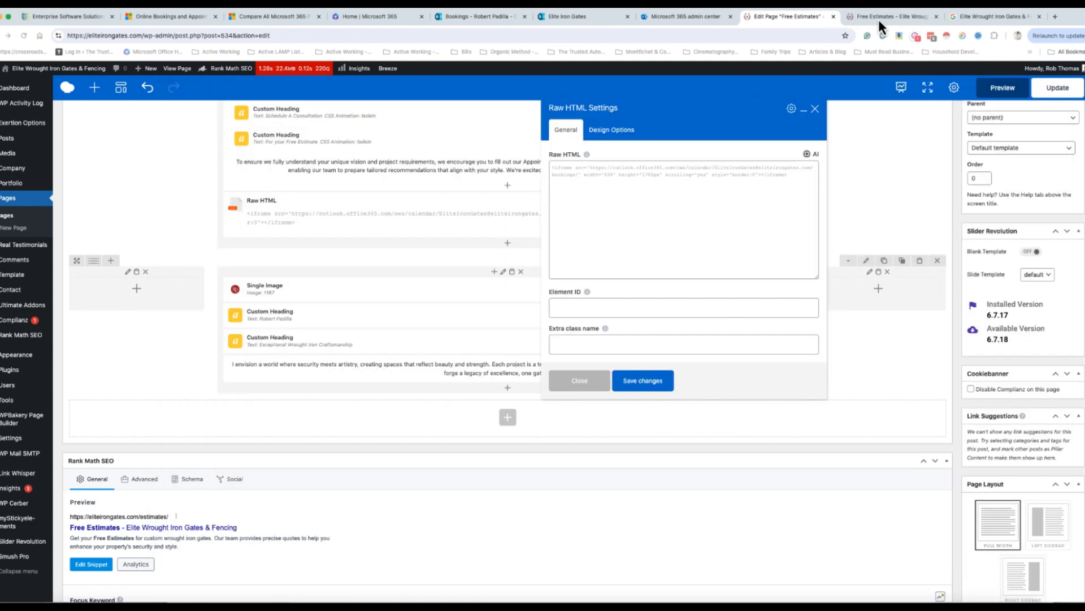
pyautogui.click(814, 13)
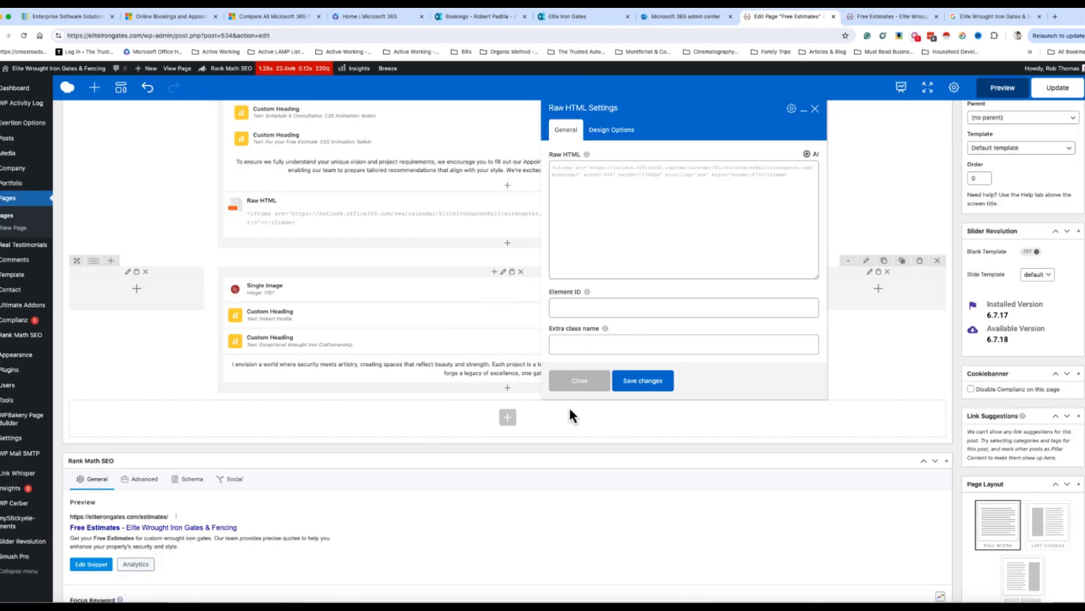
pyautogui.click(579, 380)
pyautogui.scroll(4, 346, 237)
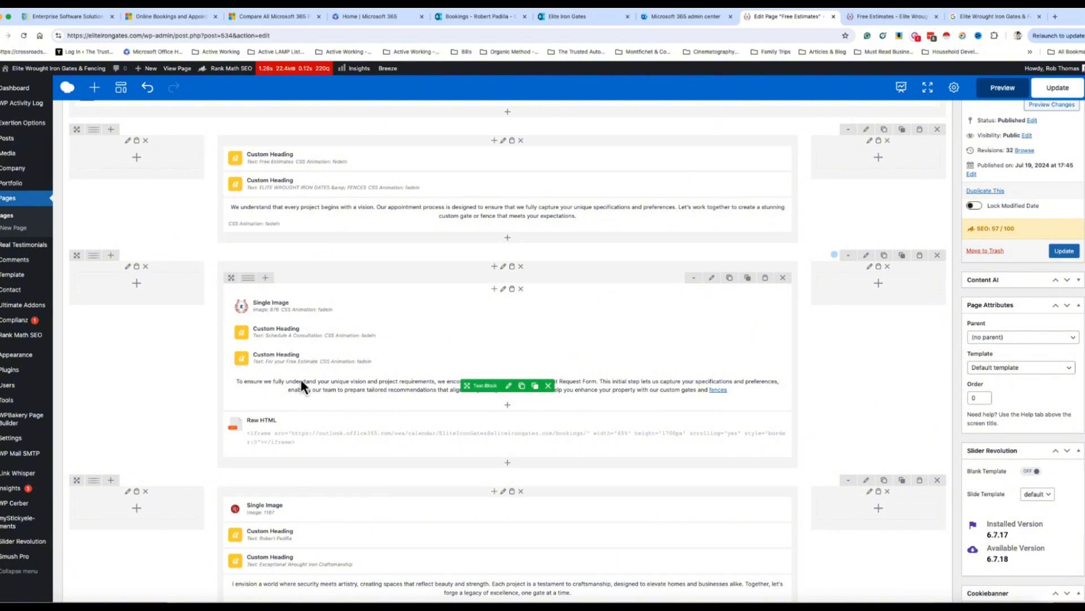
# Switch to the live Free Estimates page and review the embedded booking form from the page header down to the Book button
pyautogui.click(893, 17)
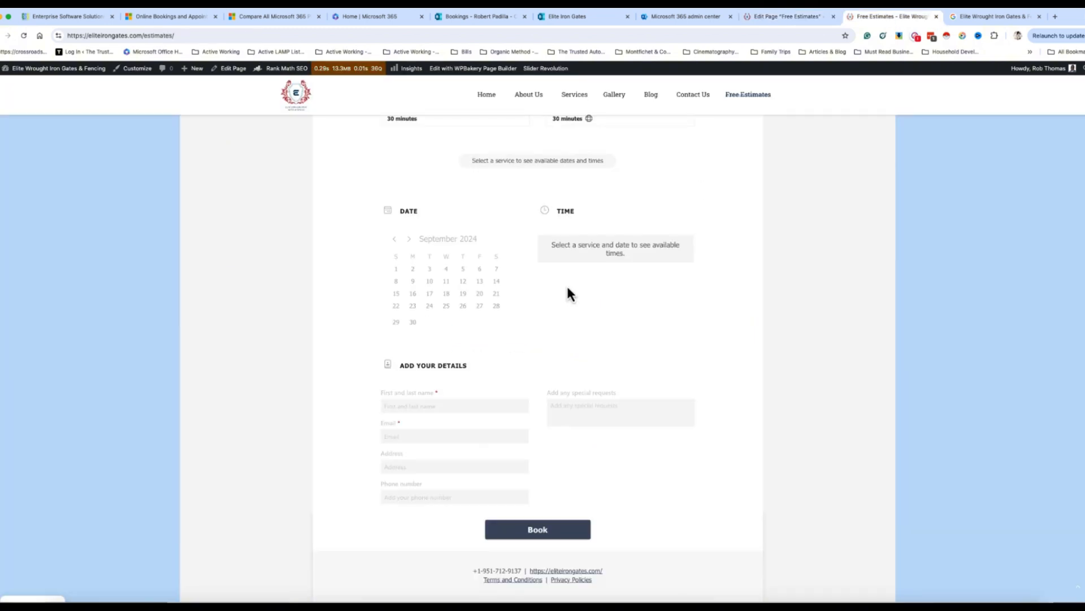
pyautogui.scroll(10, 588, 284)
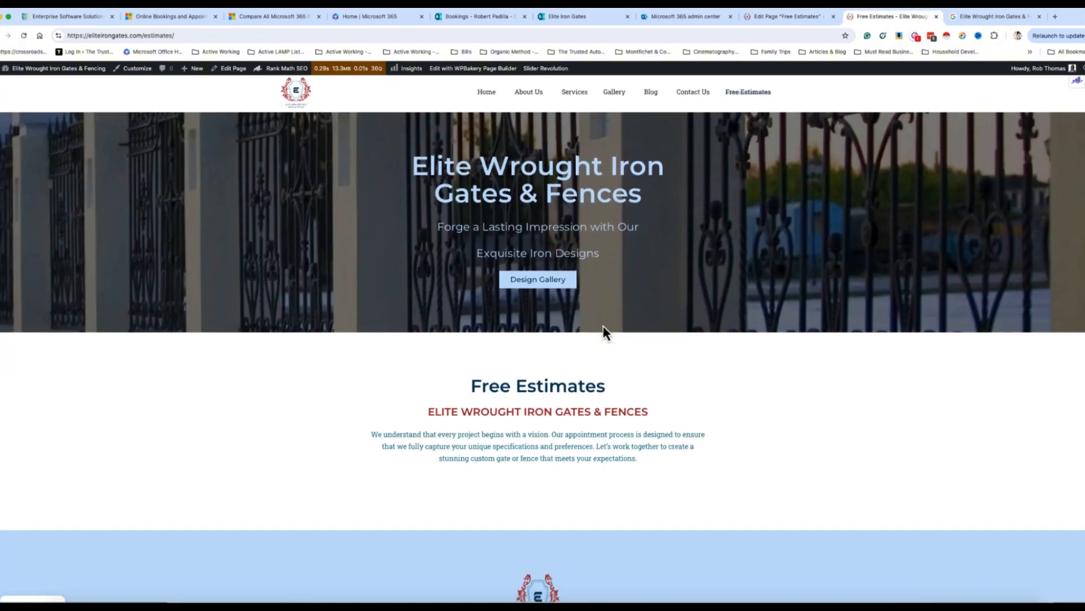
pyautogui.scroll(-10, 600, 325)
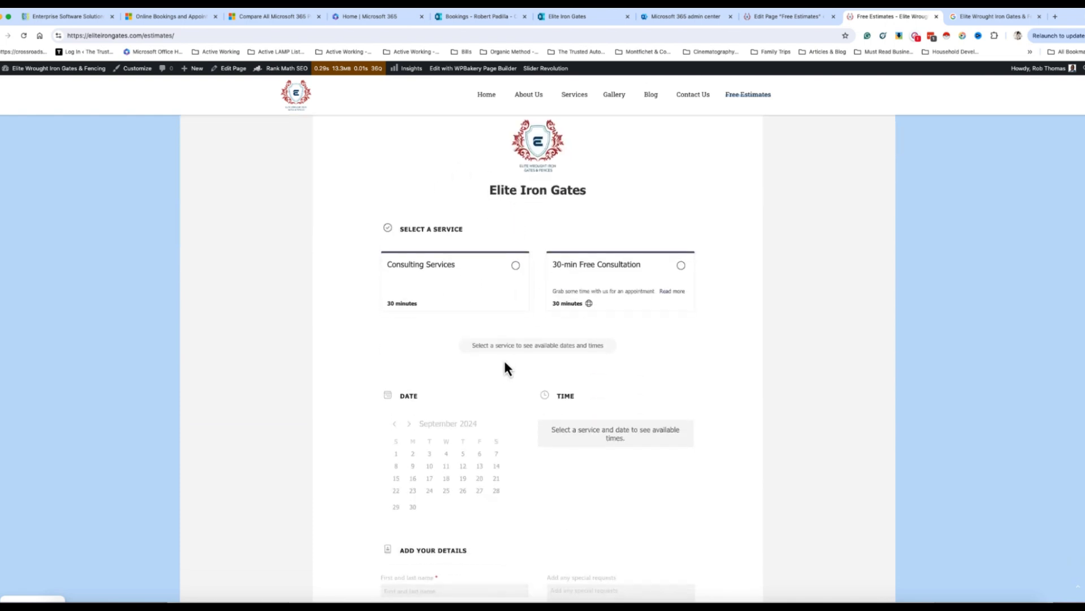
pyautogui.scroll(-5, 505, 369)
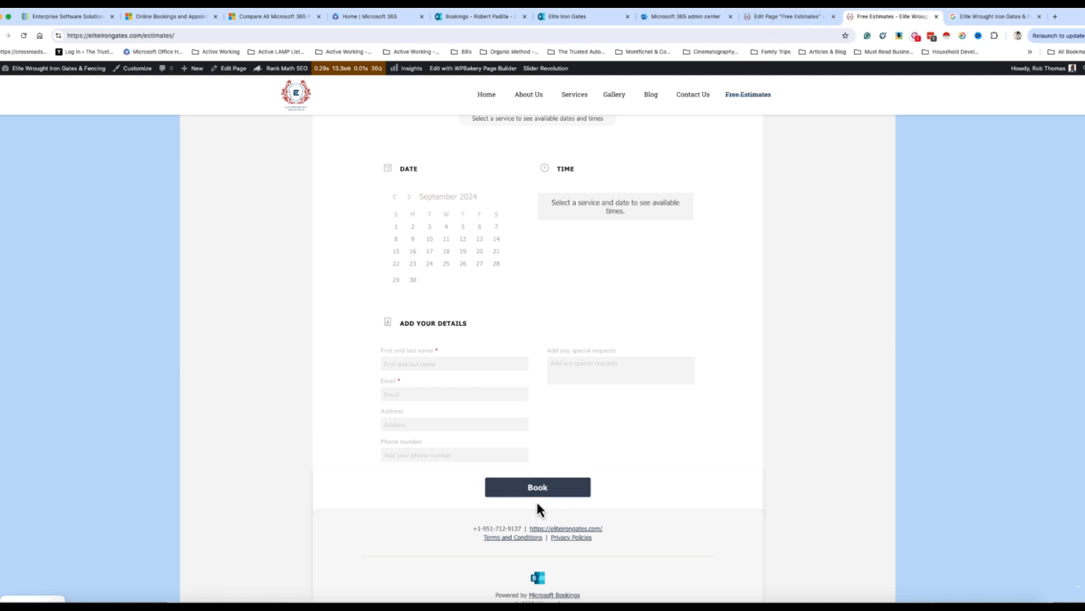
# Switch to the Word document and select the iframe's width '65%', height 1700 and scrolling 'yes' values to point them out
pyautogui.click(282, 593)
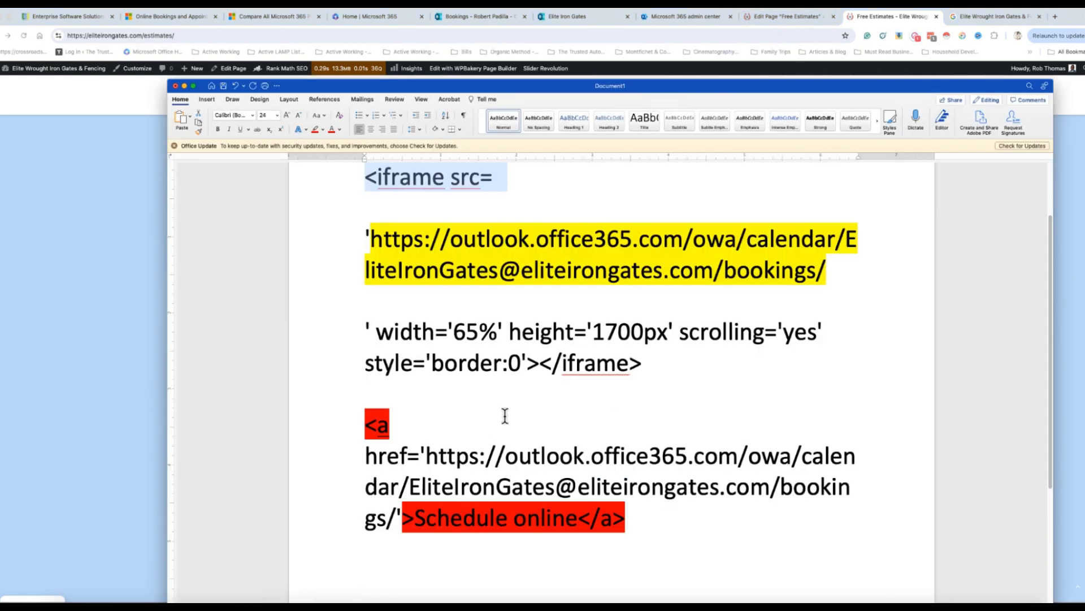
pyautogui.moveTo(448, 334); pyautogui.dragTo(497, 333)
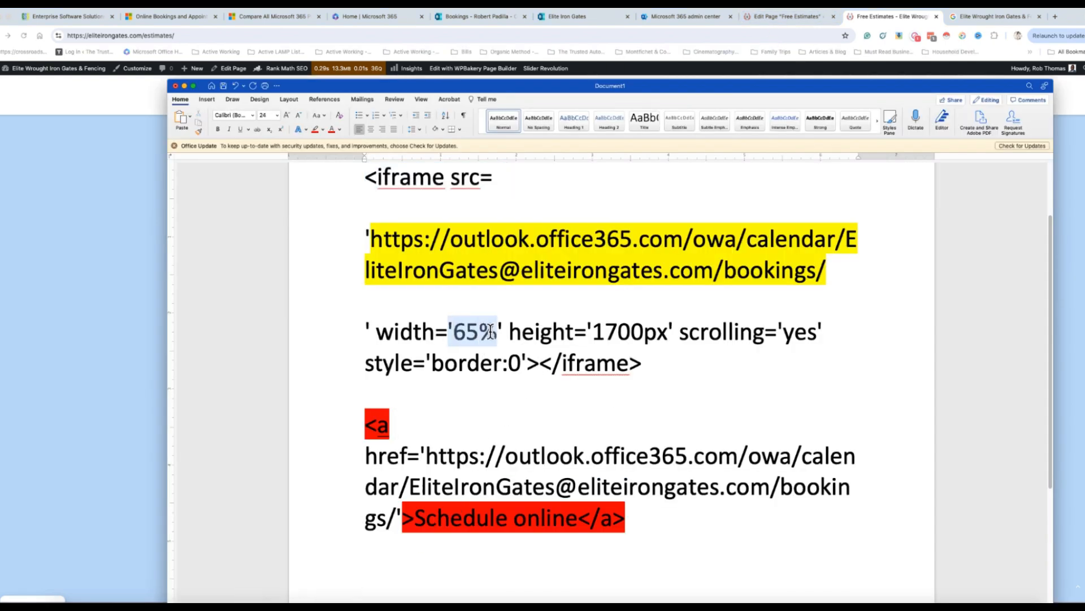
pyautogui.moveTo(592, 334); pyautogui.dragTo(644, 334)
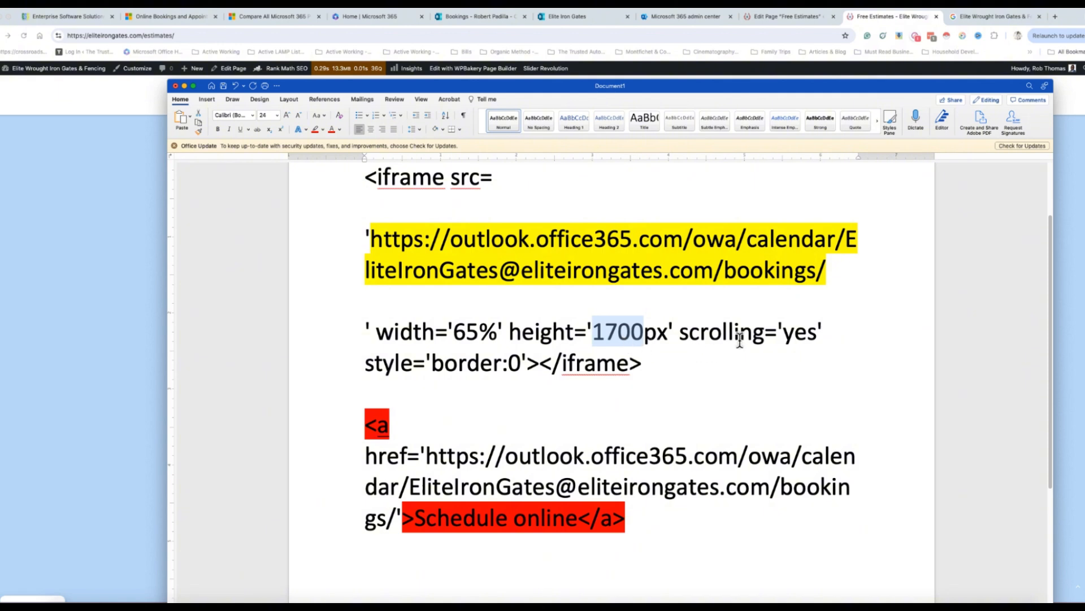
pyautogui.click(805, 333)
pyautogui.doubleClick(805, 334)
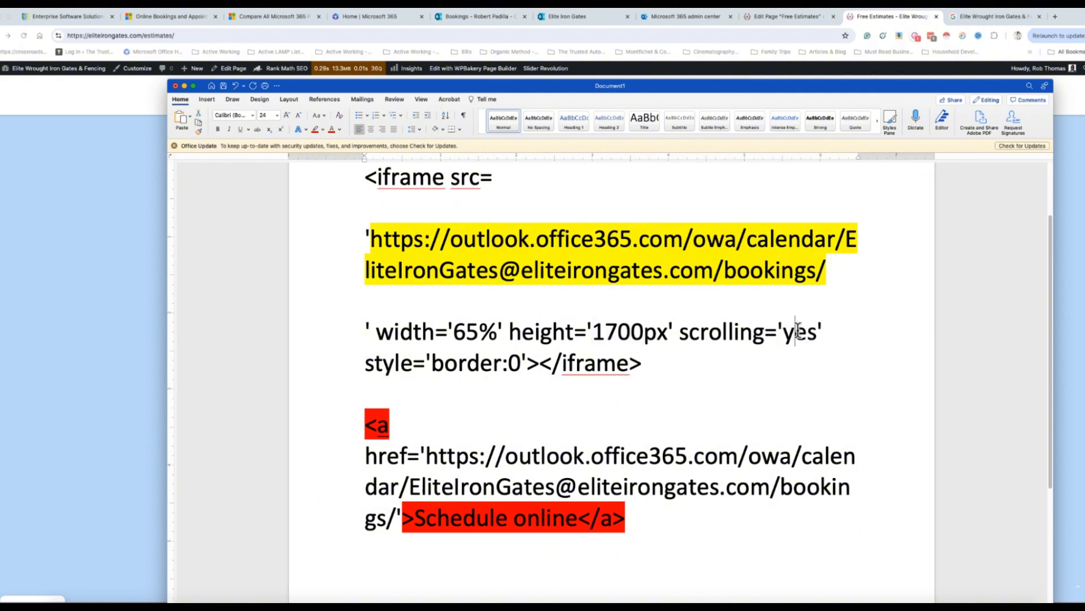
pyautogui.doubleClick(797, 334)
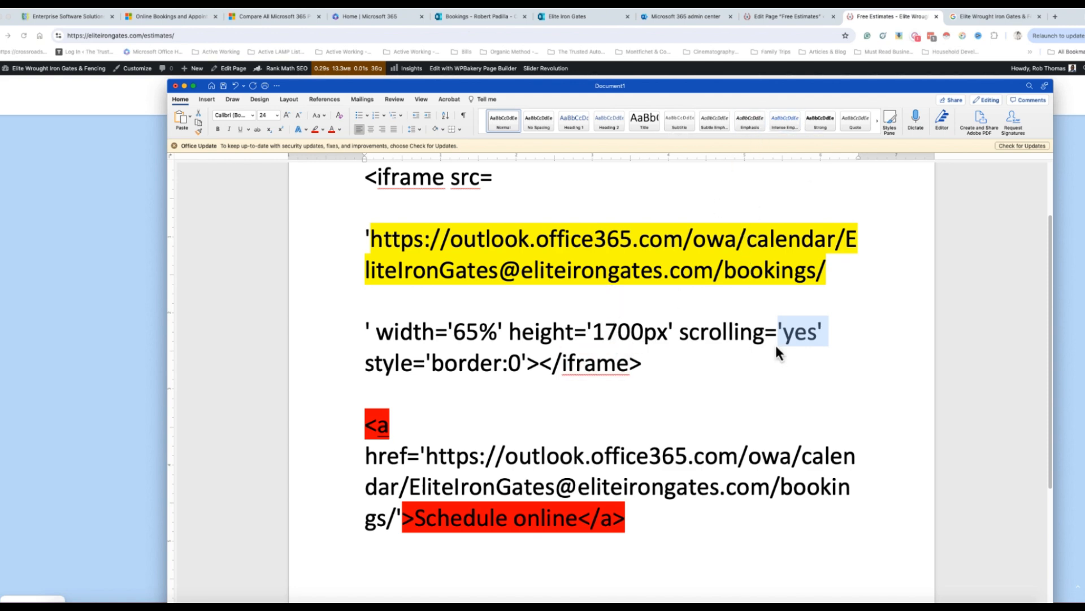
# Return to the live Free Estimates page and examine how the embedded booking form fits between the page's header and footer
pyautogui.click(799, 17)
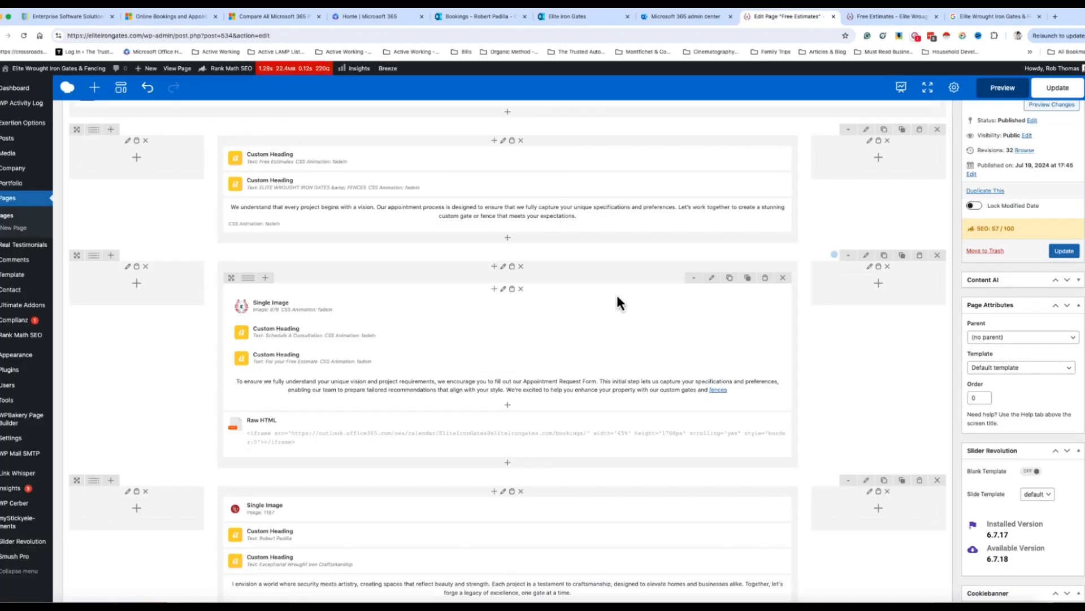
pyautogui.click(874, 21)
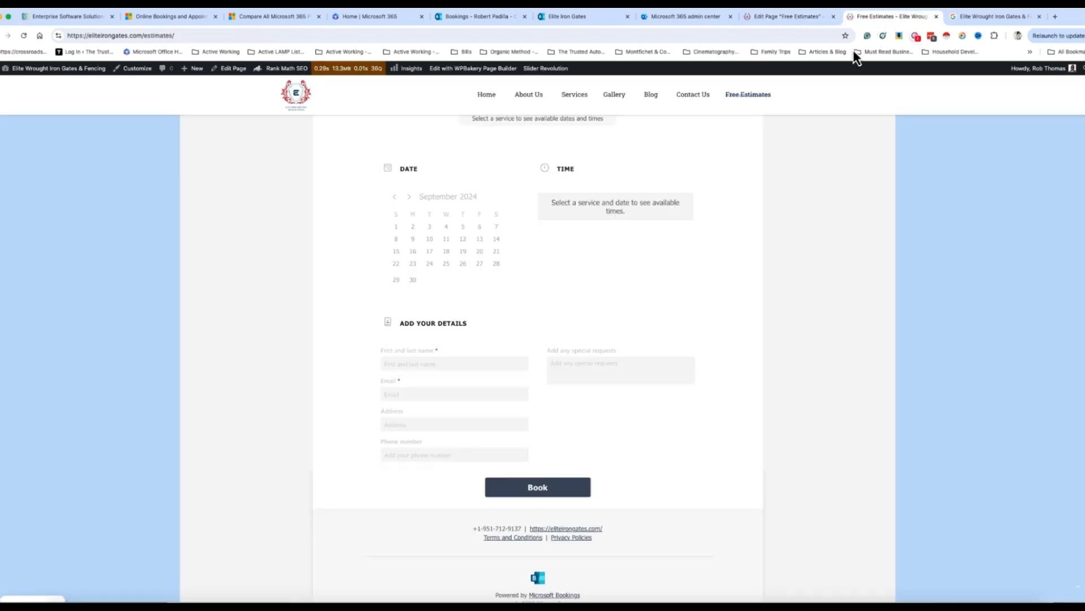
pyautogui.scroll(5, 650, 347)
pyautogui.scroll(-2, 659, 346)
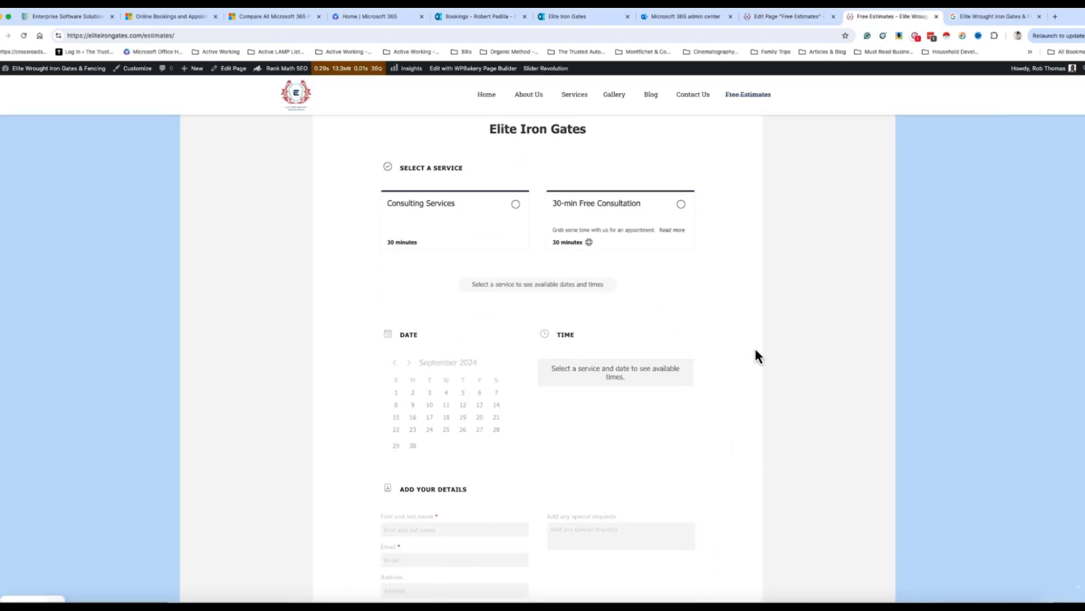
pyautogui.scroll(-5, 732, 356)
pyautogui.scroll(4, 727, 362)
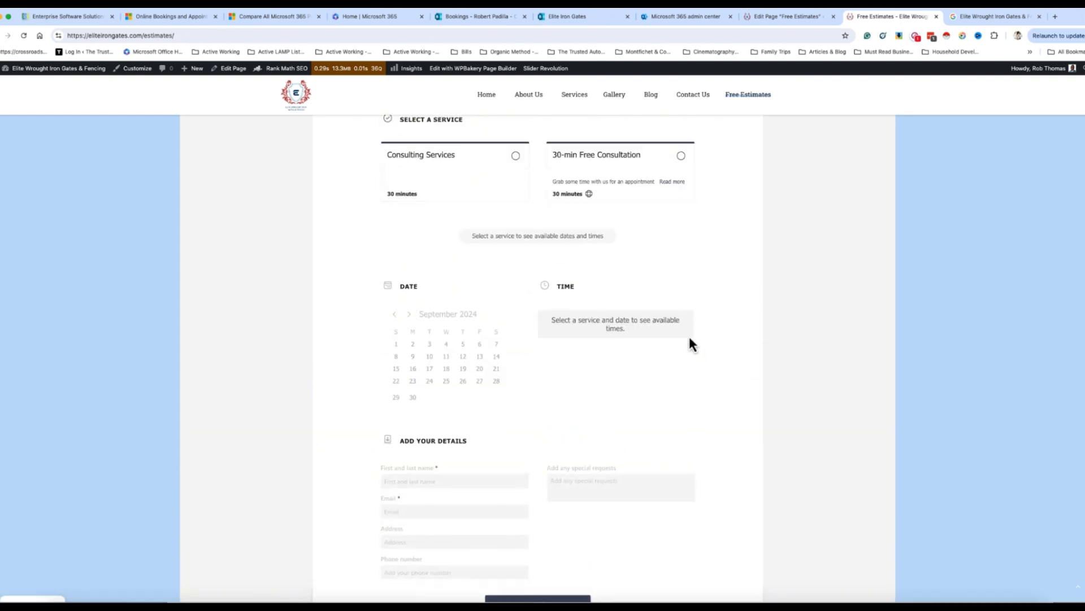
pyautogui.scroll(-8, 688, 340)
pyautogui.scroll(3, 686, 335)
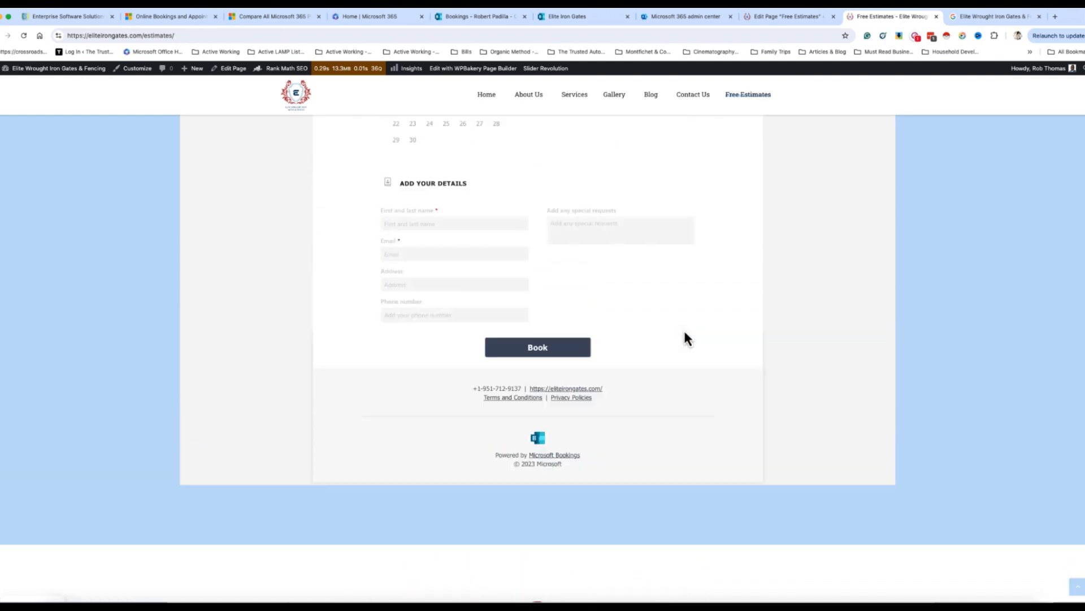
pyautogui.scroll(10, 682, 334)
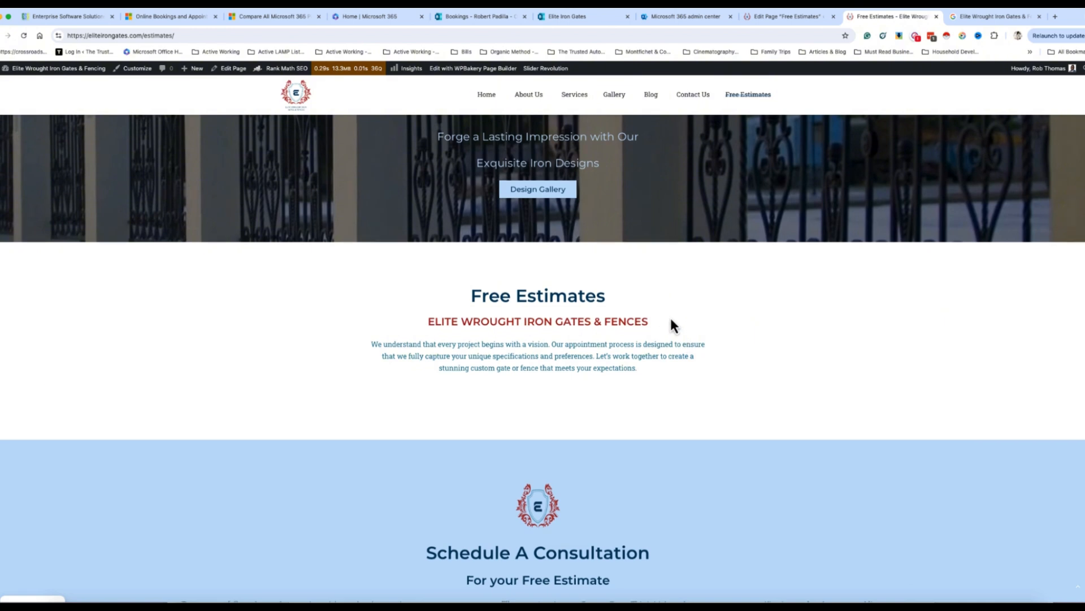
pyautogui.scroll(-15, 671, 320)
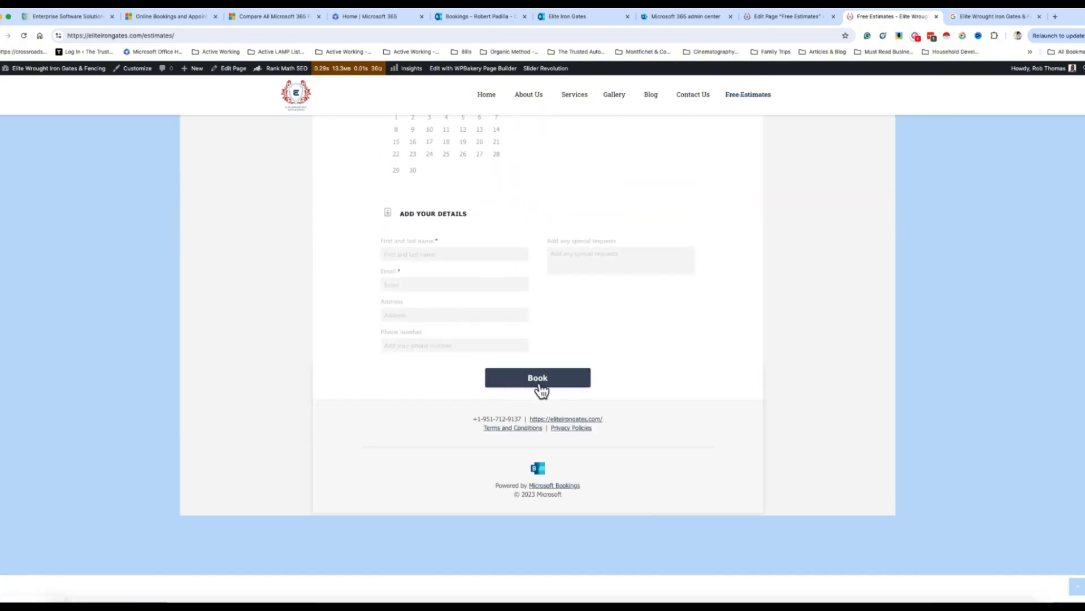
pyautogui.scroll(-9, 631, 444)
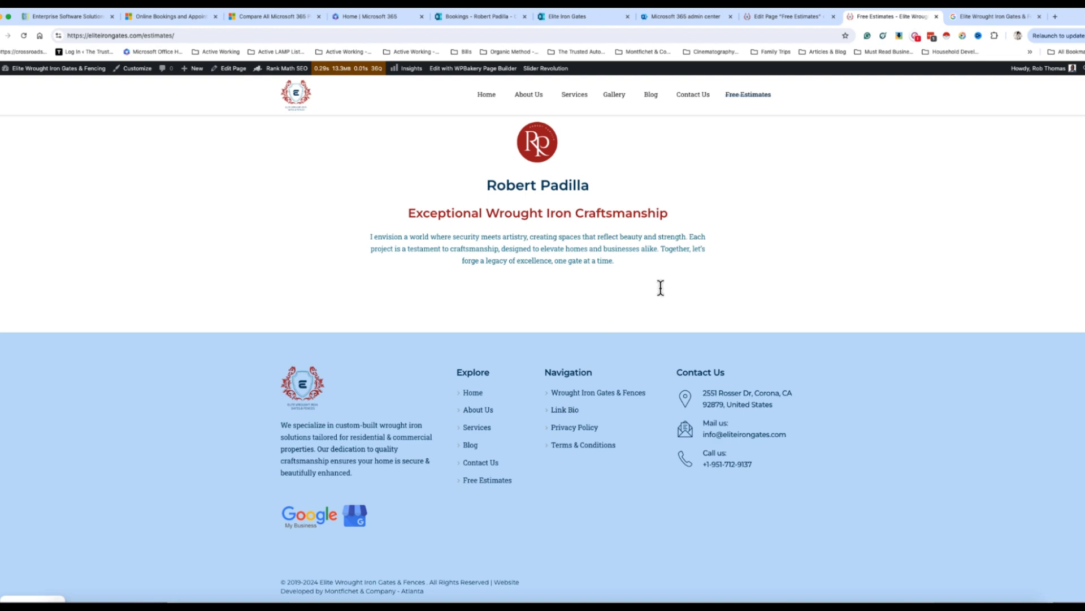
pyautogui.scroll(8, 765, 206)
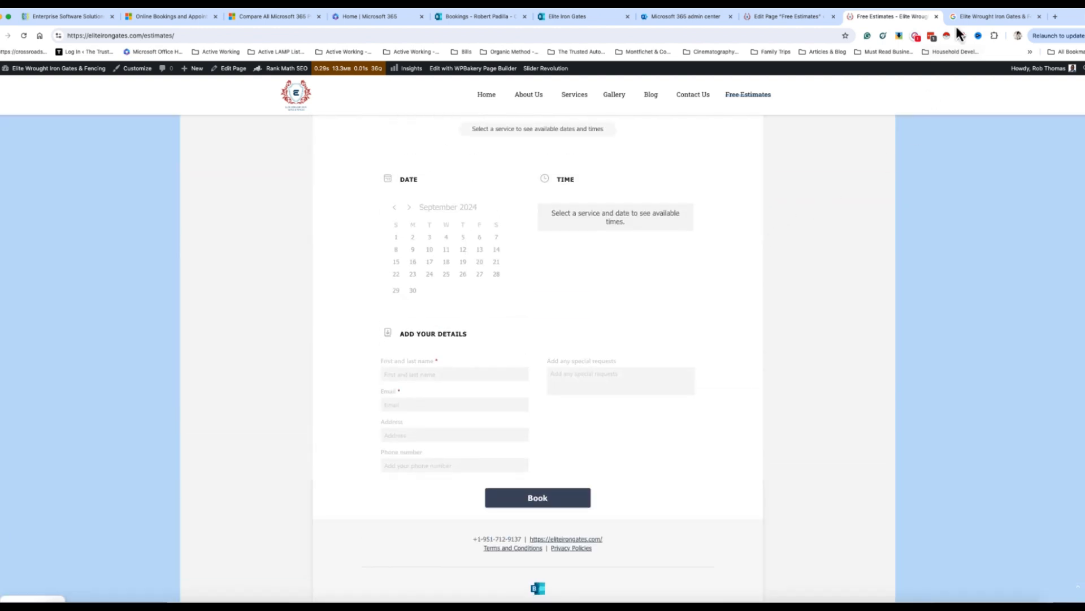
# Open the Appointments link from the Elite Wrought Iron Gates & Fencing Google listing in a new tab, review the booking page, and close it
pyautogui.click(969, 19)
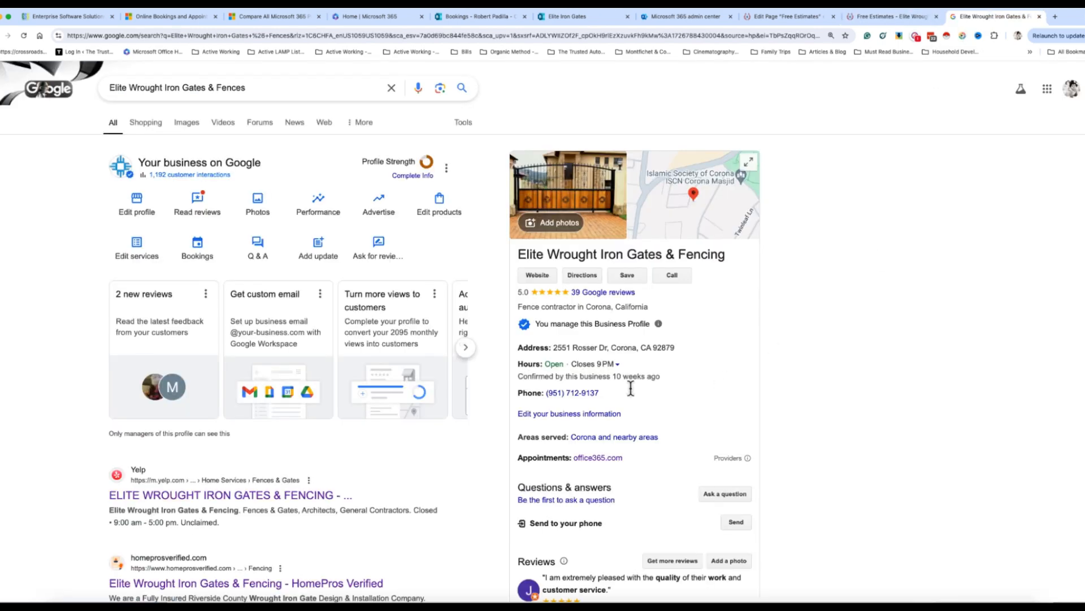
pyautogui.rightClick(603, 464)
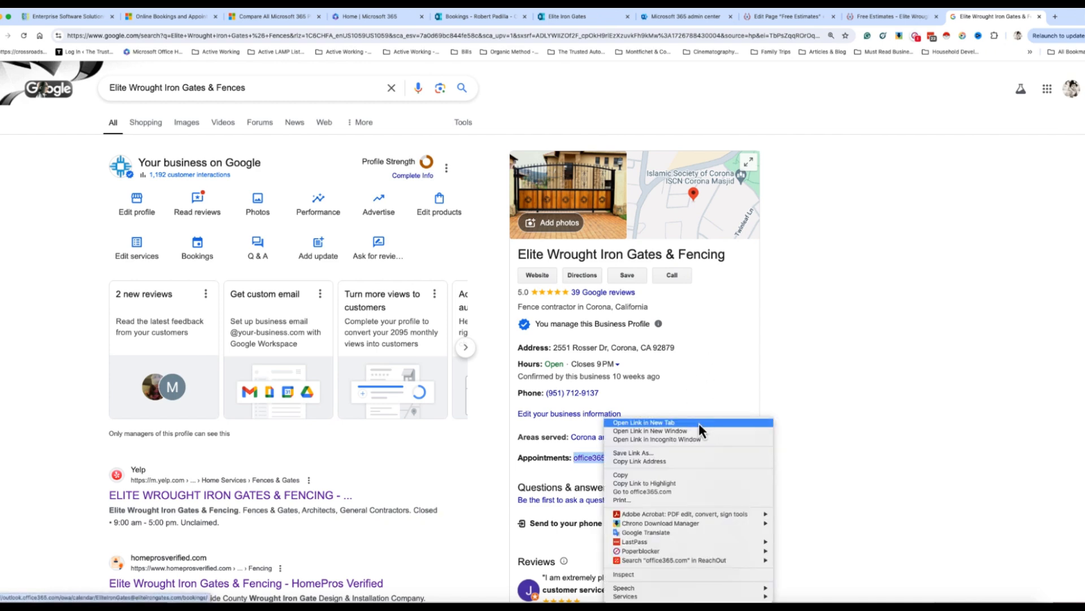
pyautogui.click(644, 423)
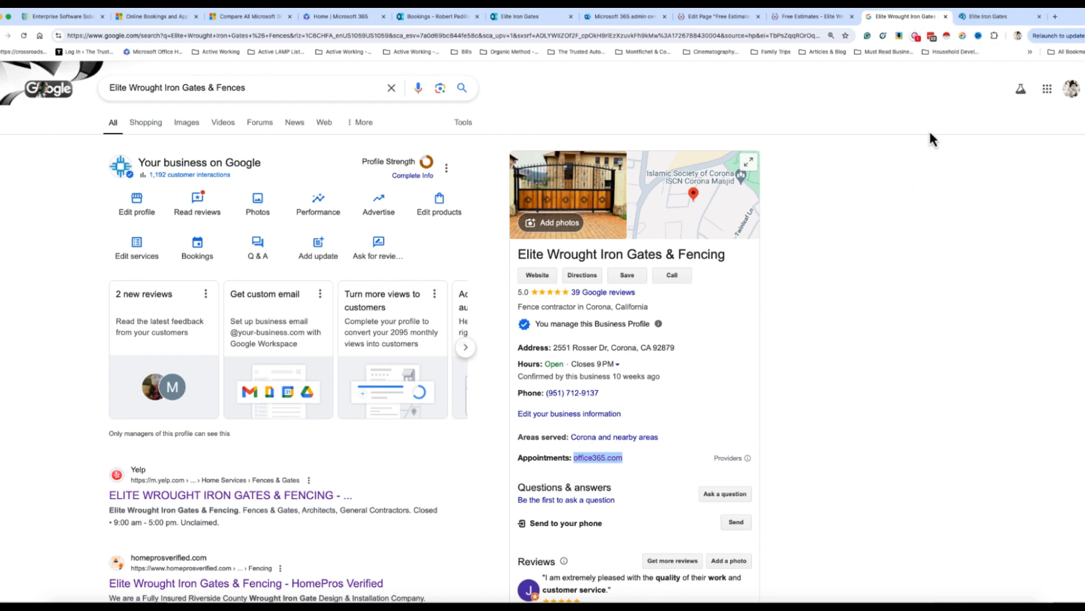
pyautogui.click(990, 17)
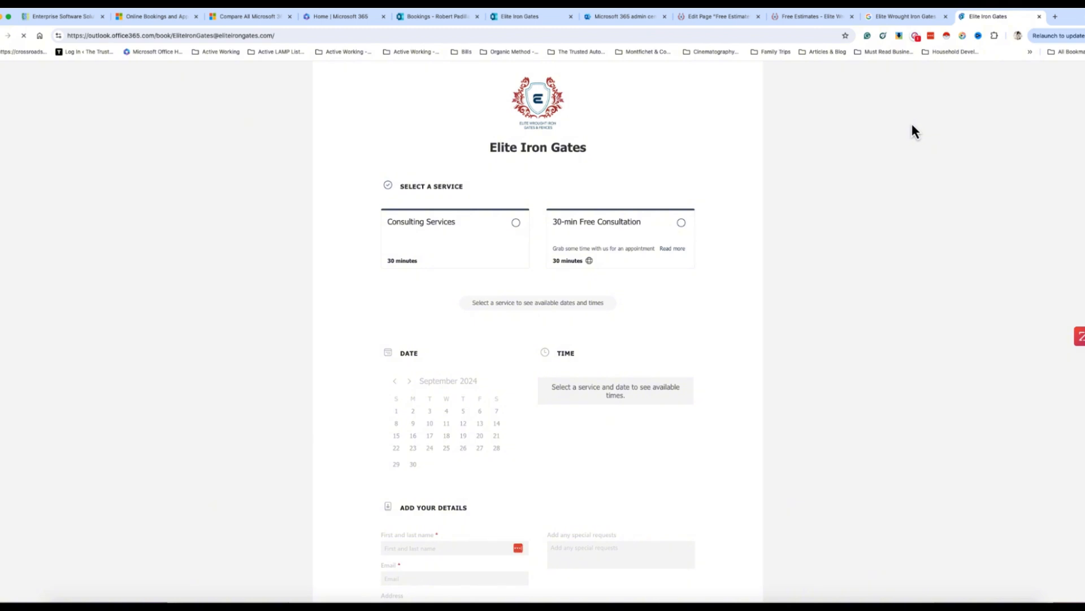
pyautogui.scroll(-4, 674, 383)
pyautogui.scroll(4, 654, 363)
pyautogui.click(1039, 16)
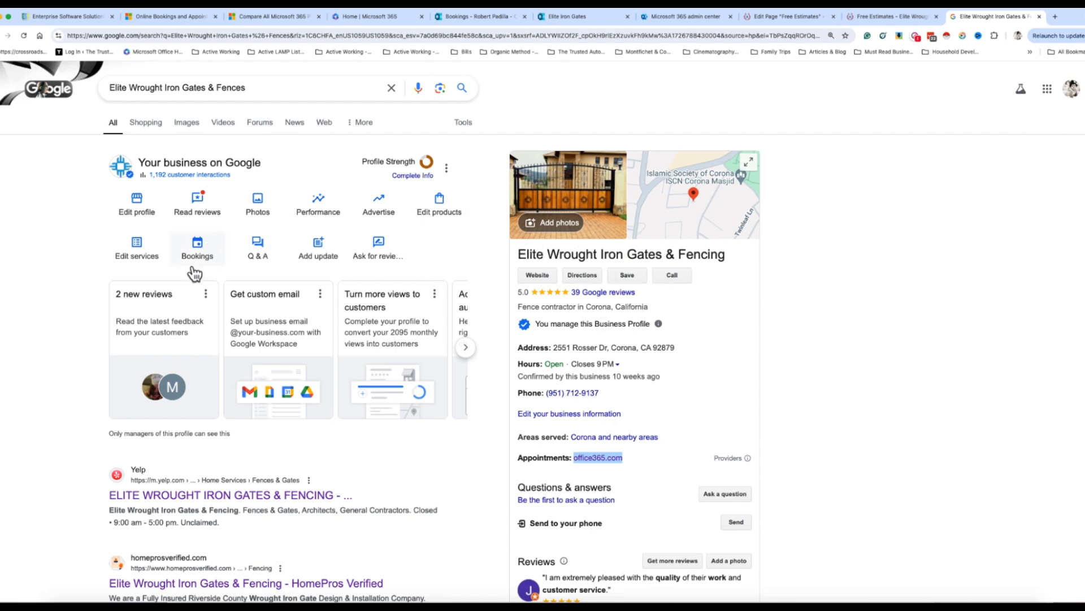
# Open the Google Business Profile booking settings, view the Booking URL of the outlook.office365.com link, and close them without saving
pyautogui.click(268, 262)
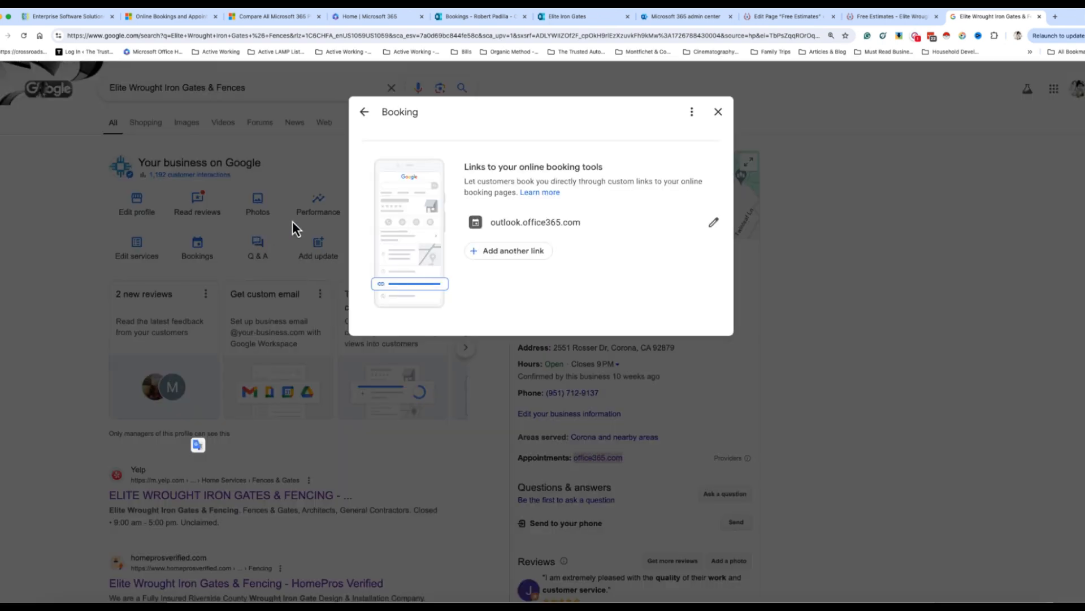
pyautogui.click(713, 223)
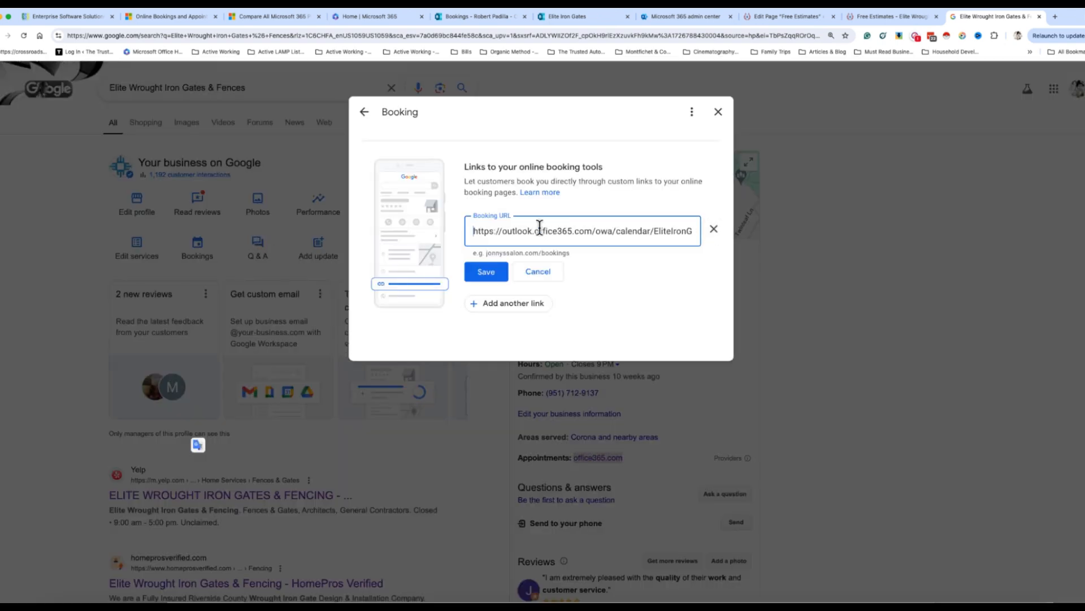
pyautogui.click(718, 112)
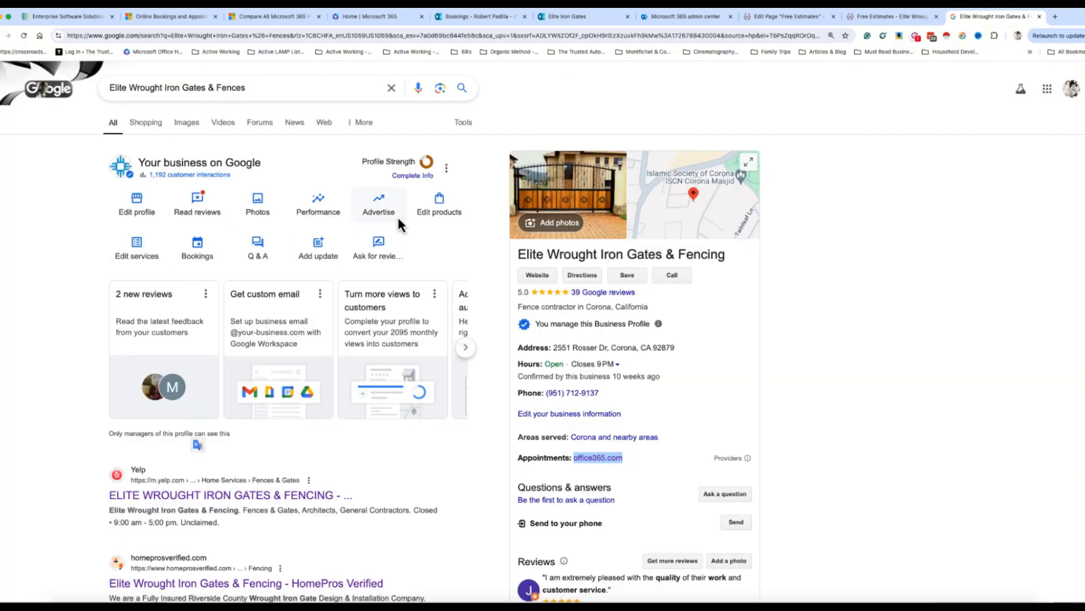
# Revisit the open customer booking page, the Bookings page settings and the WordPress Free Estimates editor
pyautogui.click(596, 23)
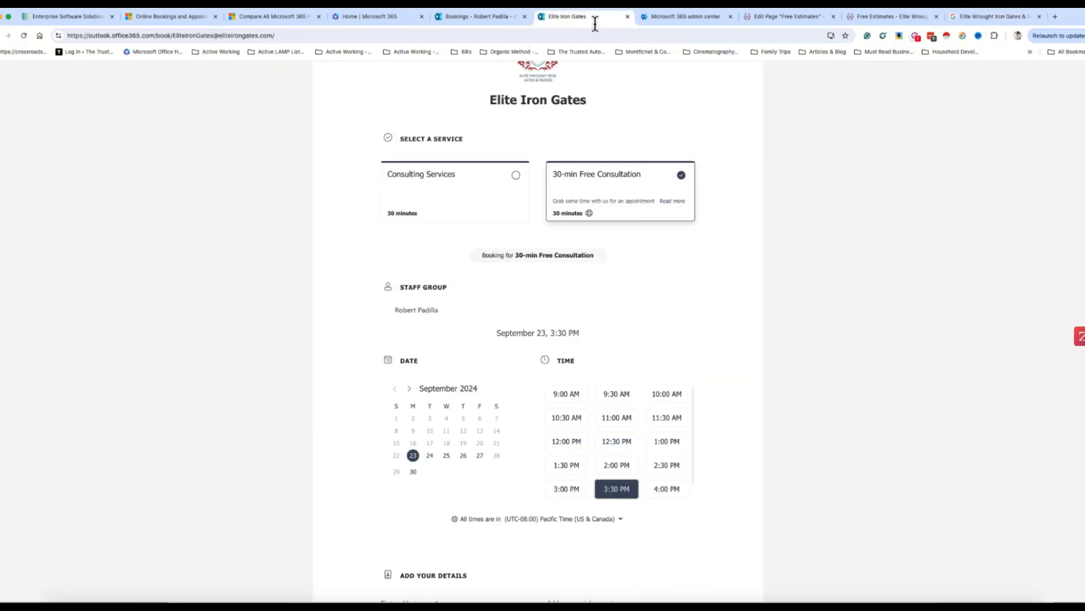
pyautogui.click(489, 25)
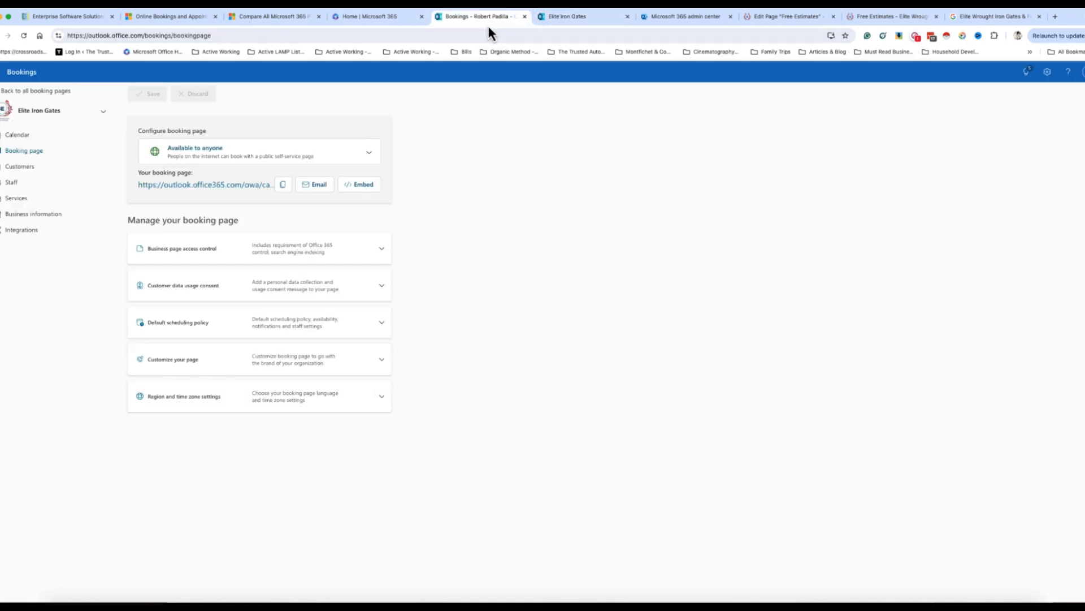
pyautogui.click(698, 18)
pyautogui.click(767, 15)
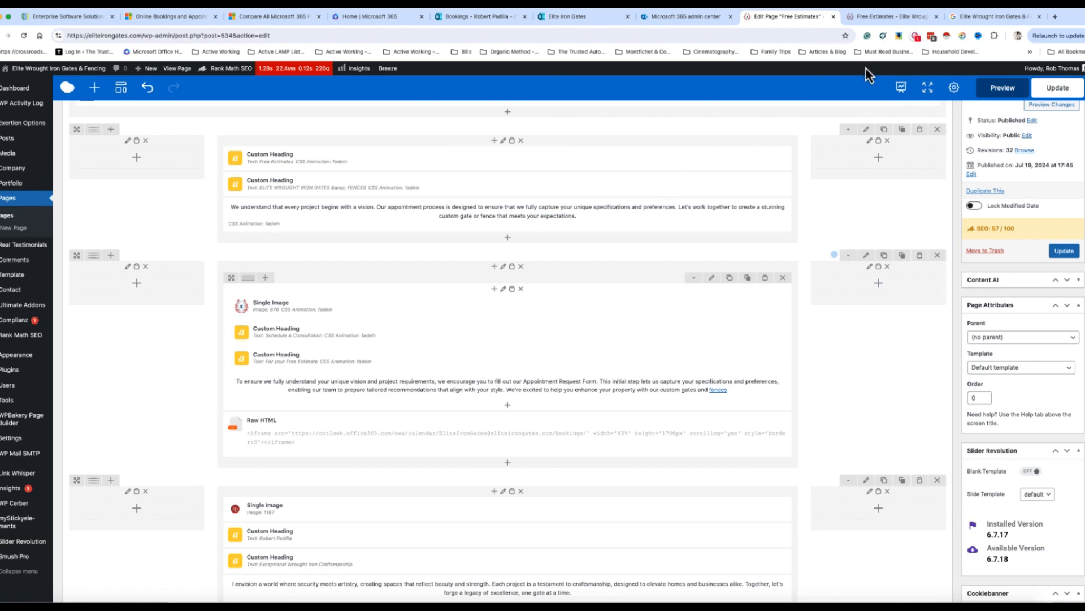
# Switch to the live Free Estimates page and examine the Schedule A Consultation section with its embedded booking form
pyautogui.click(884, 16)
pyautogui.scroll(8, 669, 273)
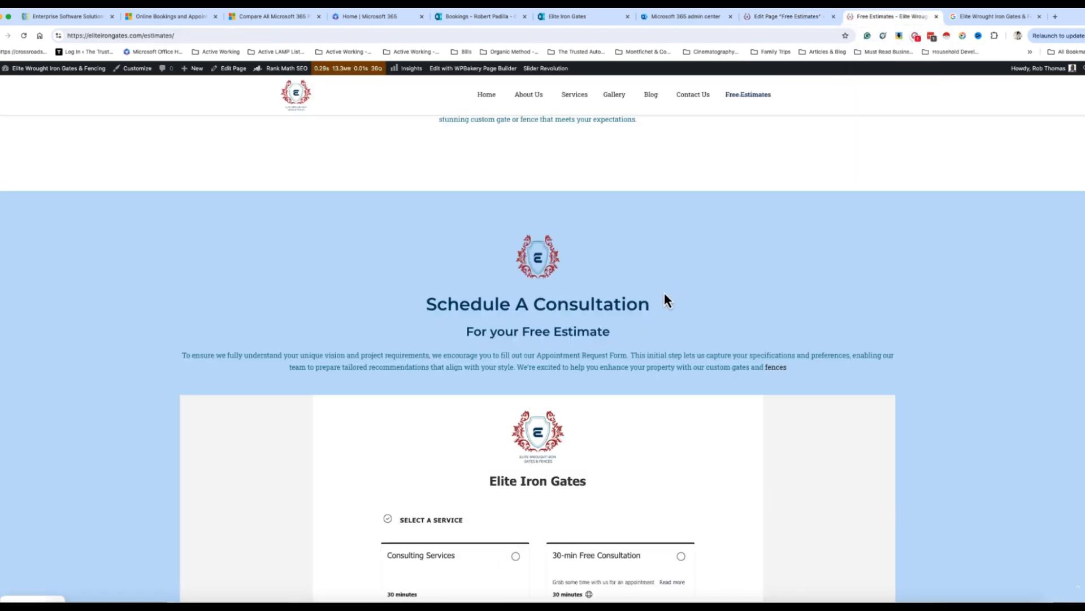
pyautogui.scroll(4, 666, 300)
pyautogui.scroll(-4, 658, 300)
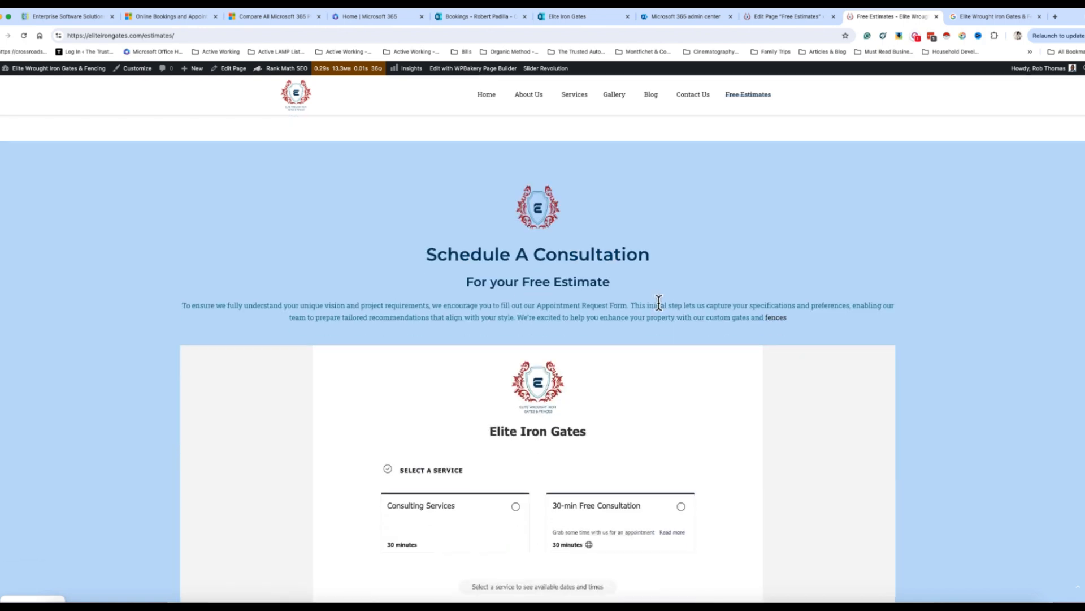
pyautogui.scroll(3, 656, 303)
pyautogui.scroll(-4, 651, 308)
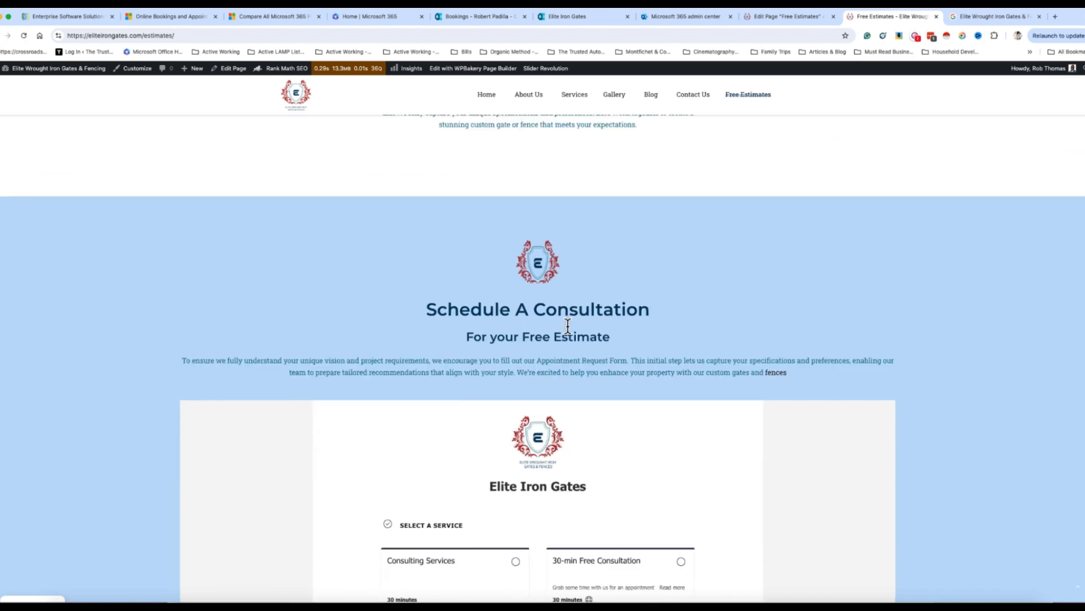
pyautogui.scroll(-15, 645, 334)
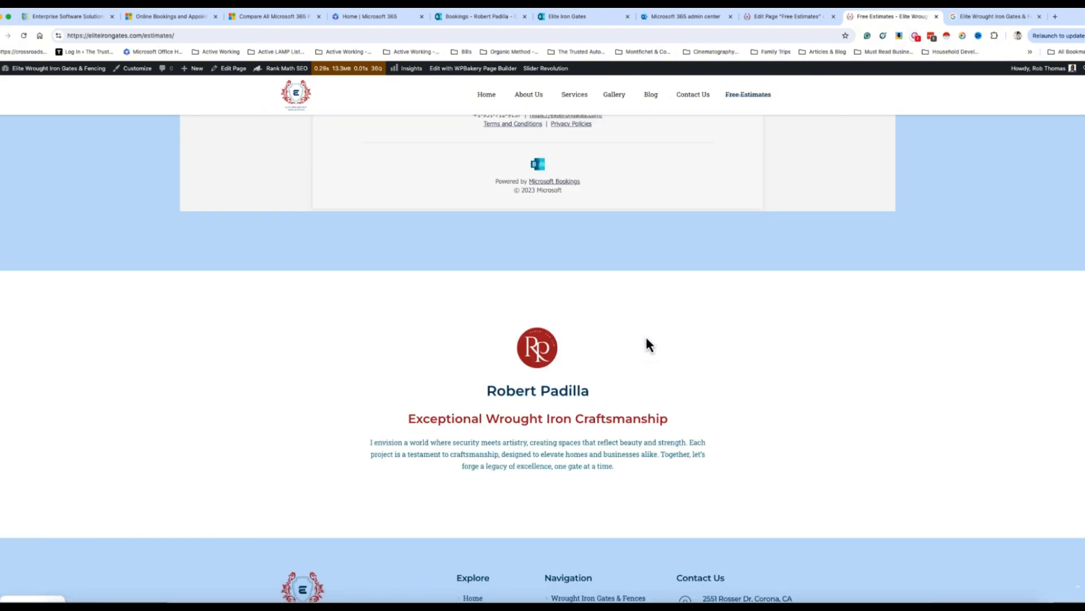
pyautogui.scroll(20, 646, 337)
pyautogui.scroll(1, 649, 344)
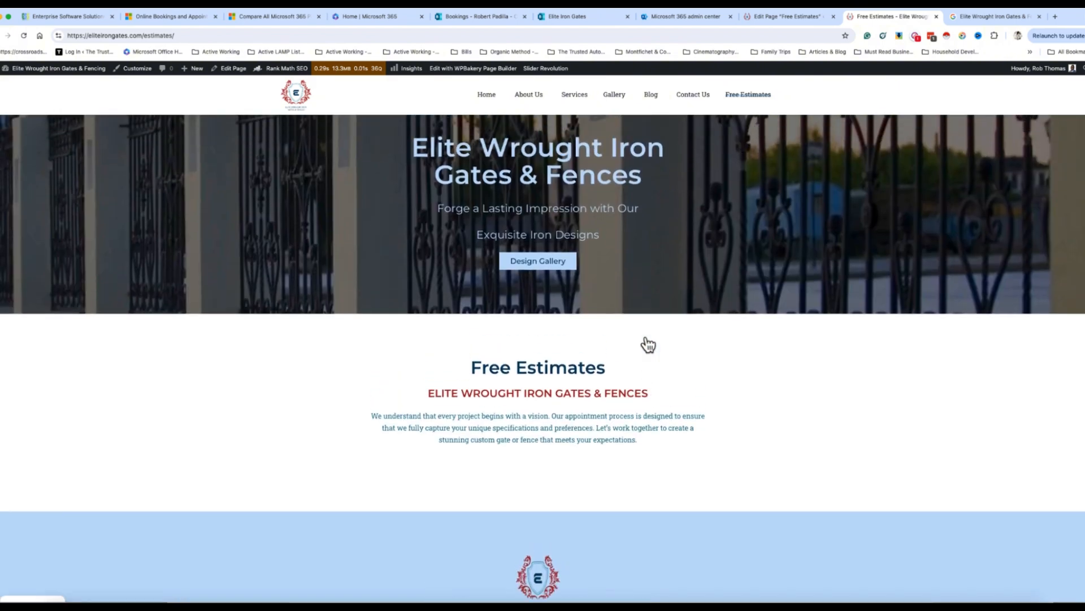
pyautogui.scroll(-10, 649, 344)
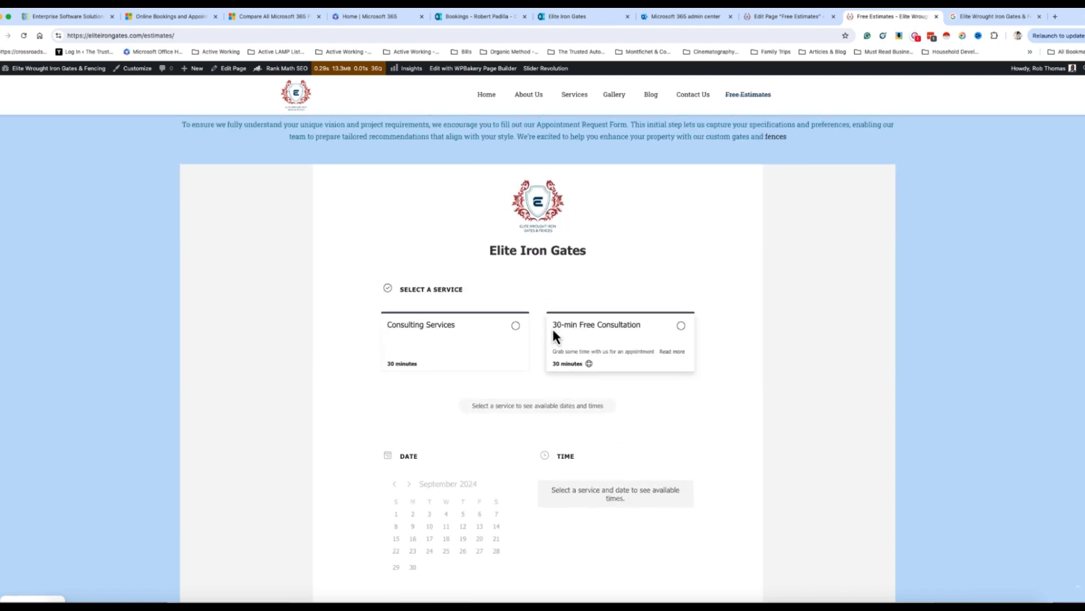
# In the Elite Iron Gates customer list in Bookings, show the test customer's full contact information and view the CSV contact import without importing anything
pyautogui.scroll(-5, 569, 309)
pyautogui.scroll(7, 669, 320)
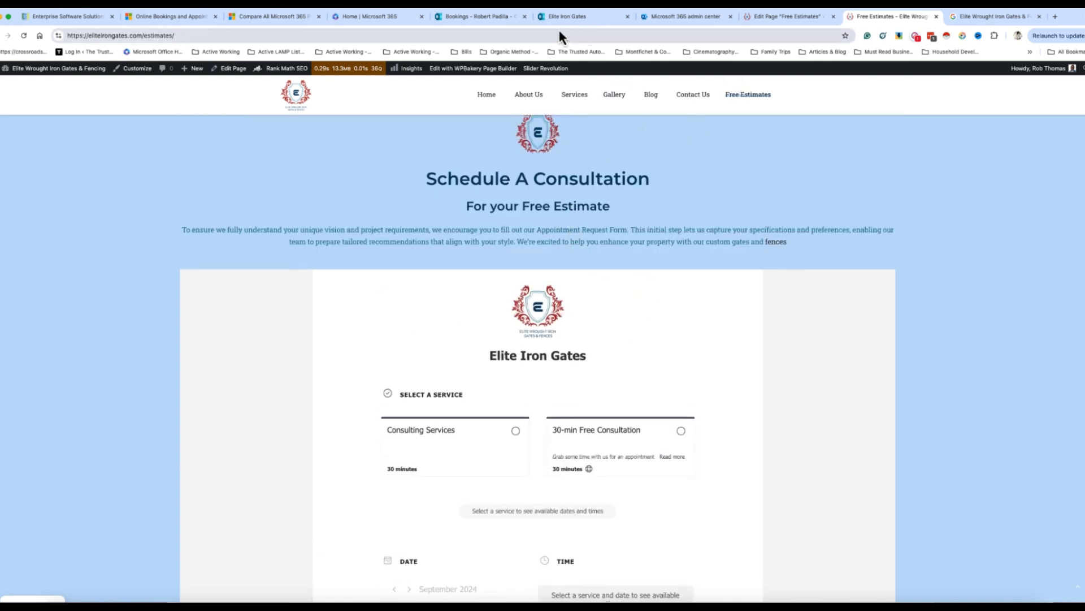
pyautogui.click(495, 16)
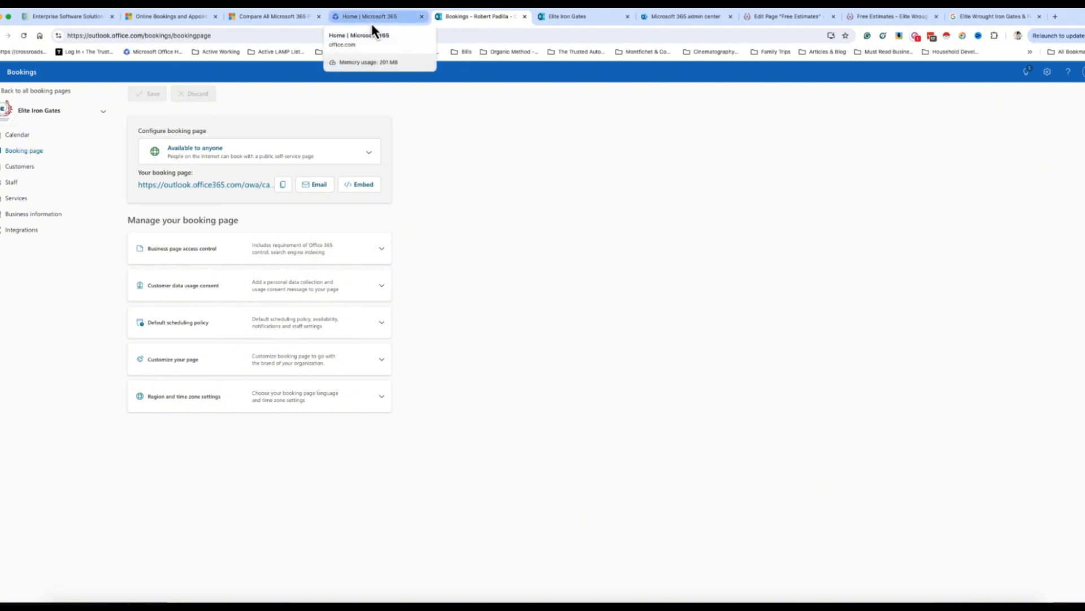
pyautogui.click(74, 168)
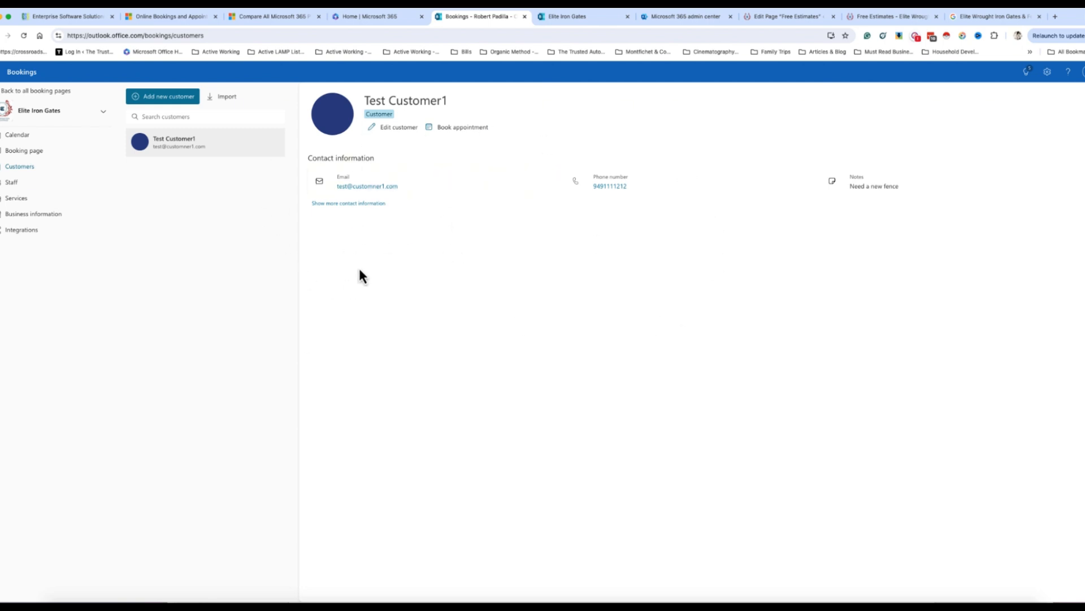
pyautogui.click(361, 204)
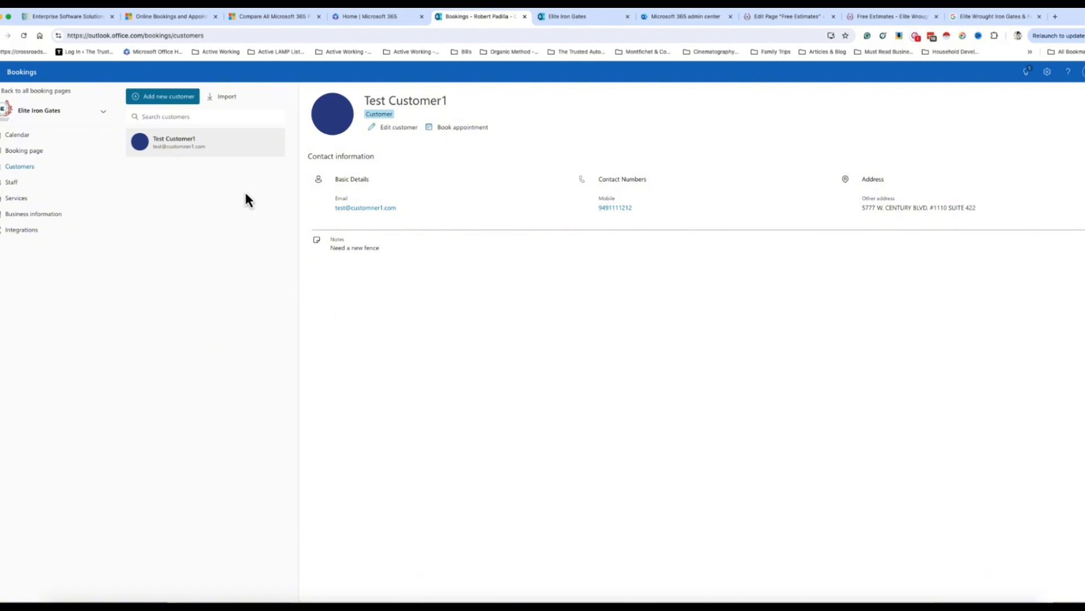
pyautogui.click(226, 97)
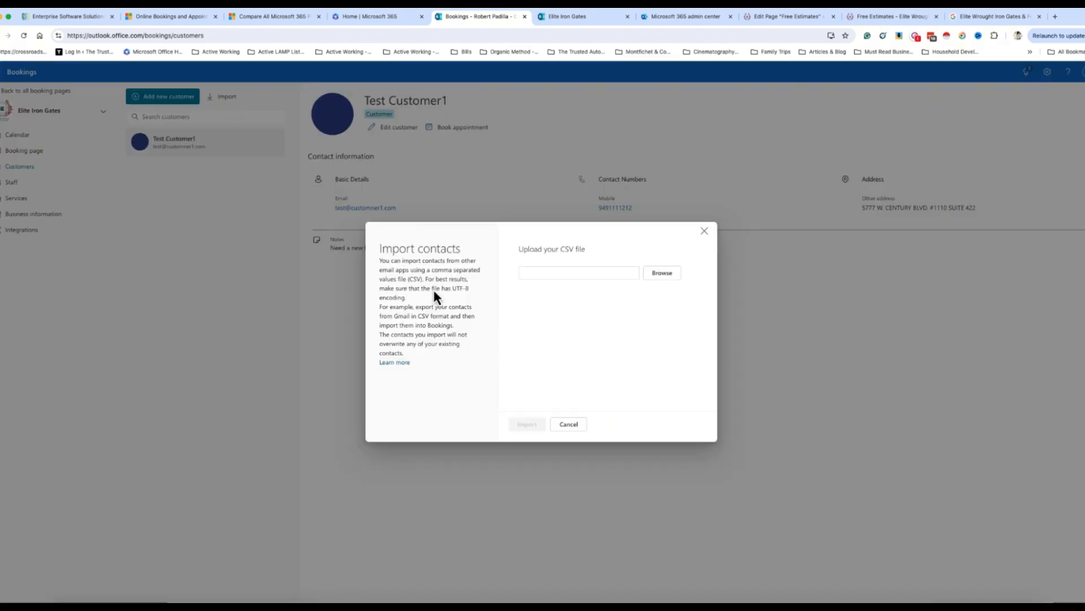
pyautogui.click(570, 425)
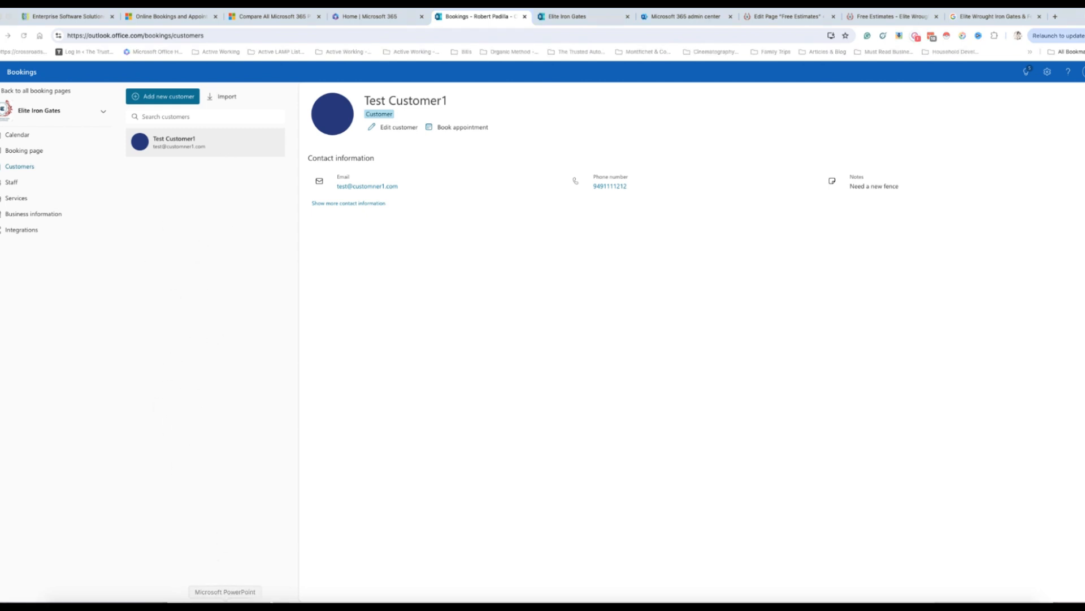
# Switch to the Outlook contact list, view one contact's details and close them, and return to the browser's Microsoft Bookings product page
pyautogui.click(272, 598)
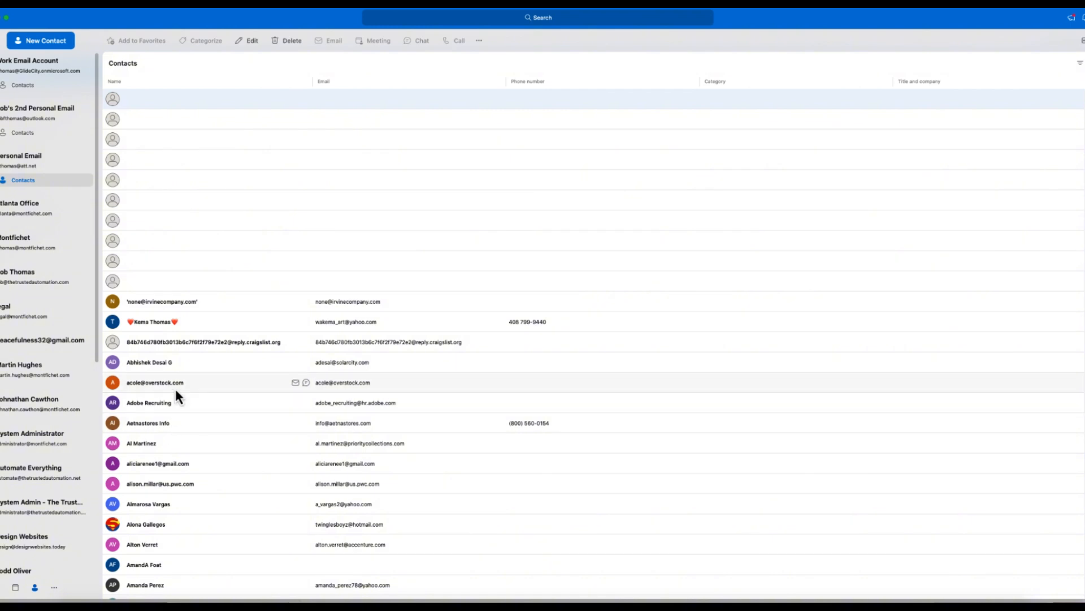
pyautogui.doubleClick(177, 300)
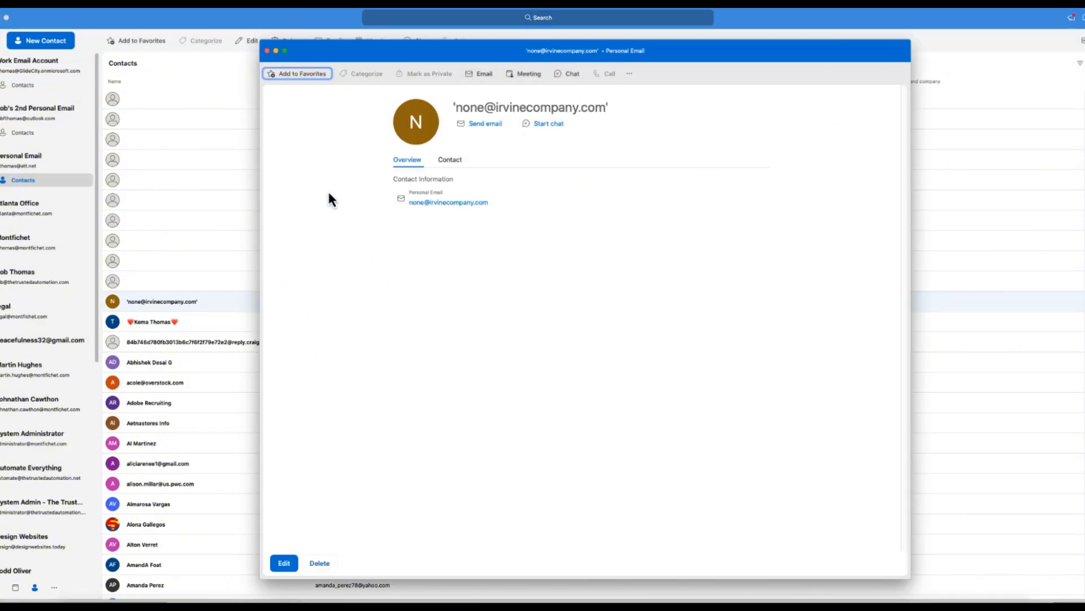
pyautogui.click(267, 51)
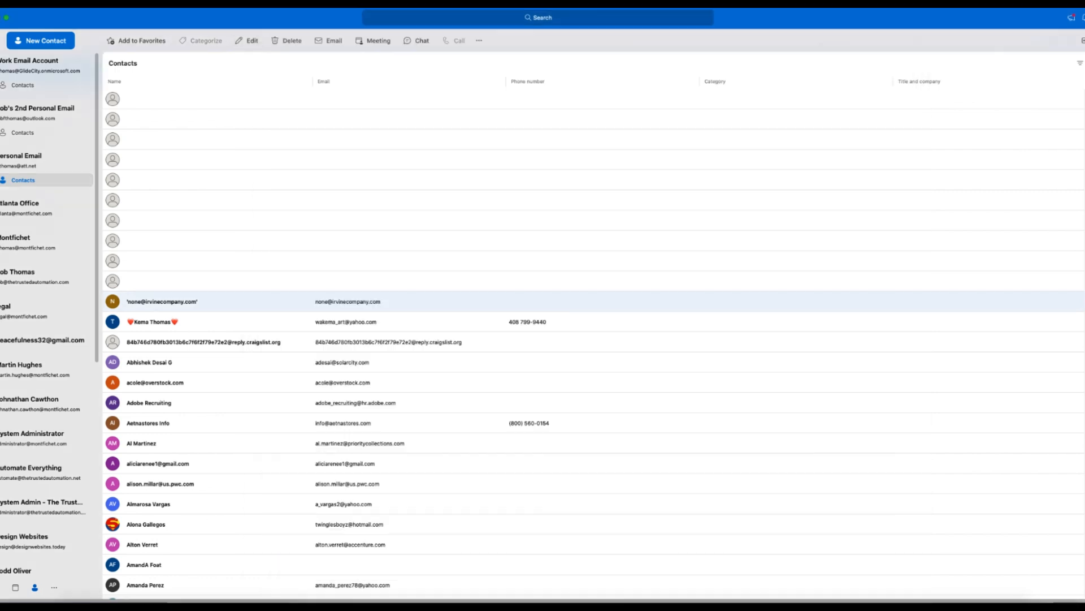
pyautogui.click(4, 17)
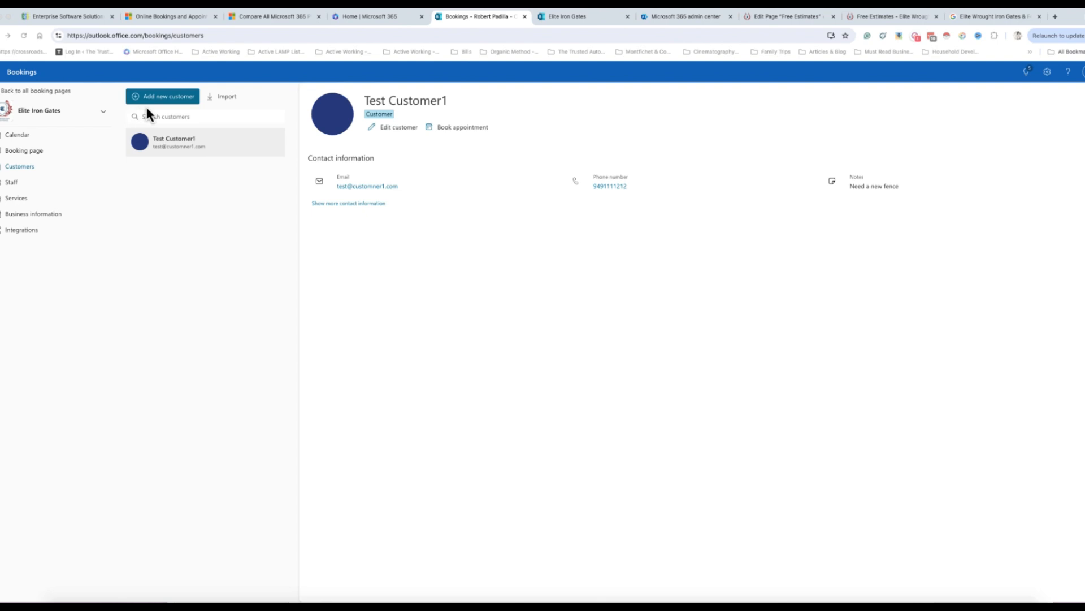
pyautogui.click(178, 19)
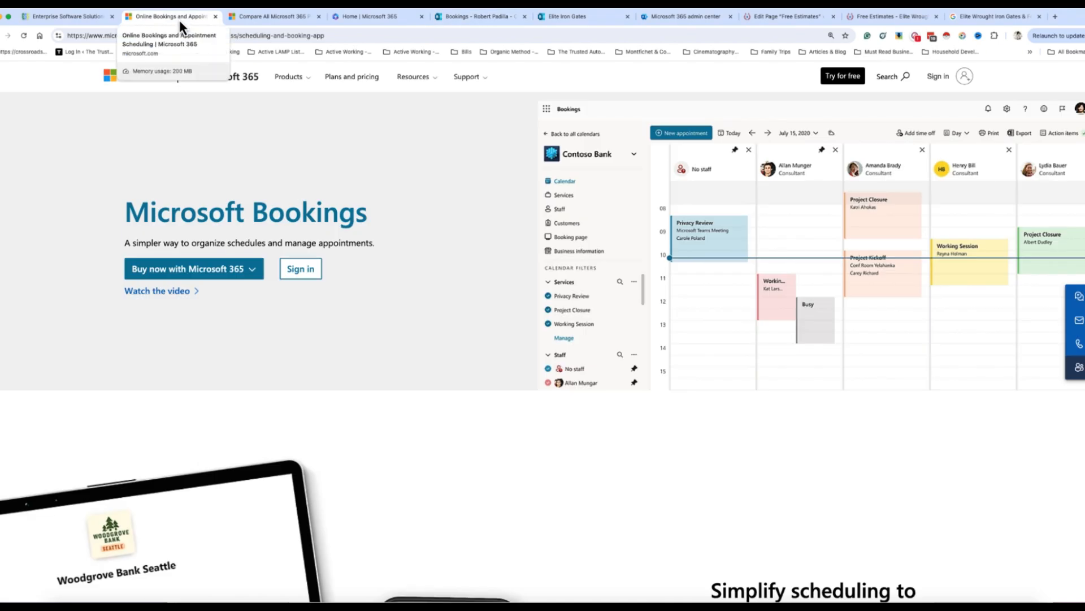